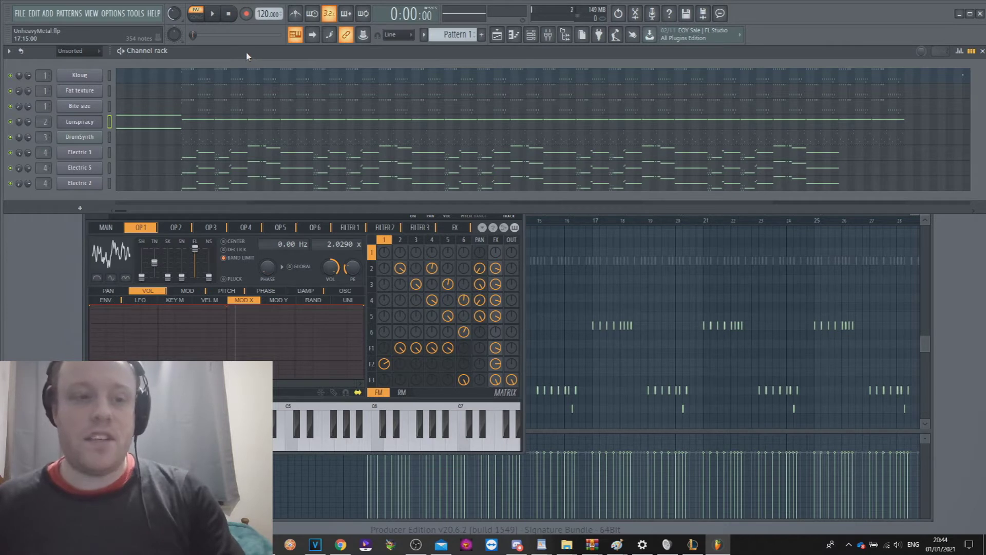
- Play the pattern while examining the preset list of the Conspiracy channel's synth, then stop playback
key("space")
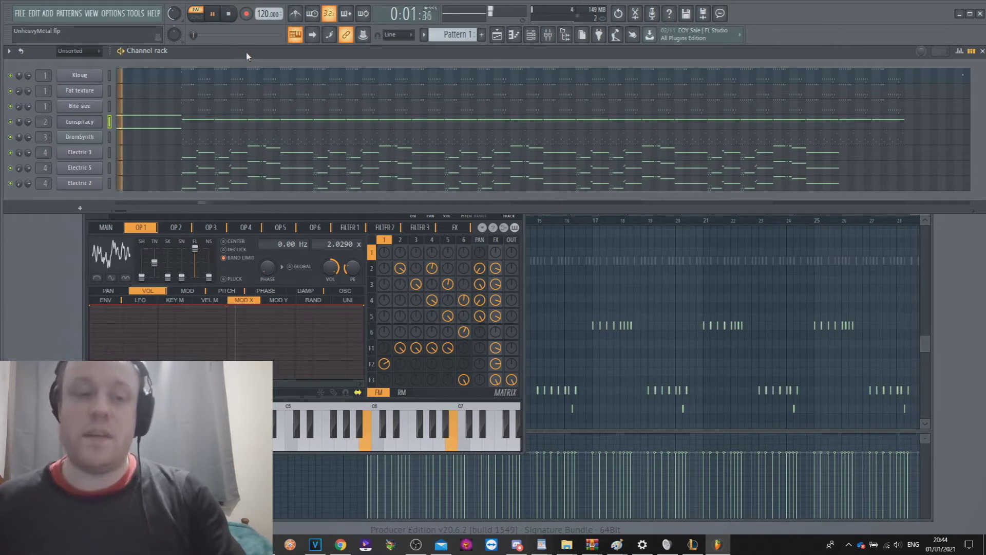
left_click(81, 122)
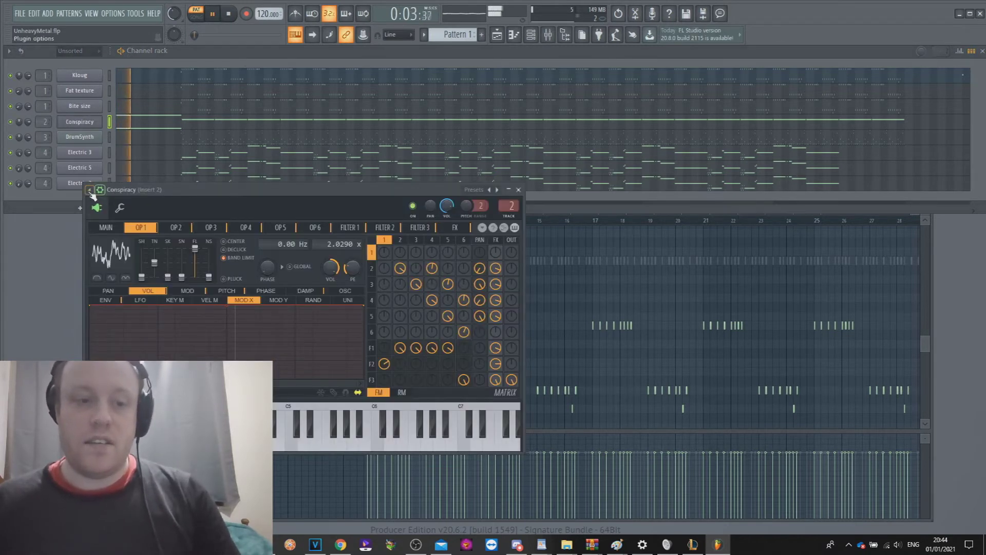
left_click(90, 190)
mouse_move(126, 220)
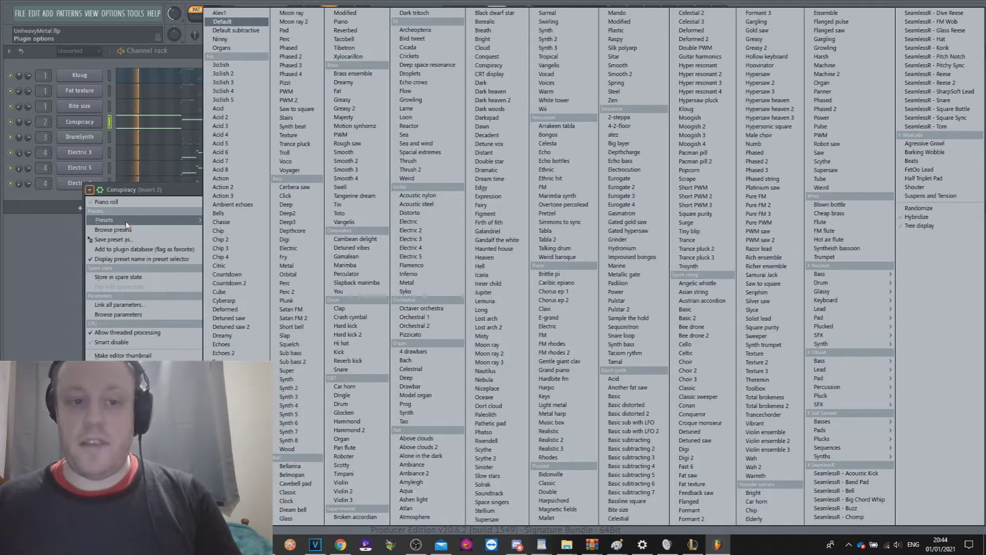
left_click(26, 234)
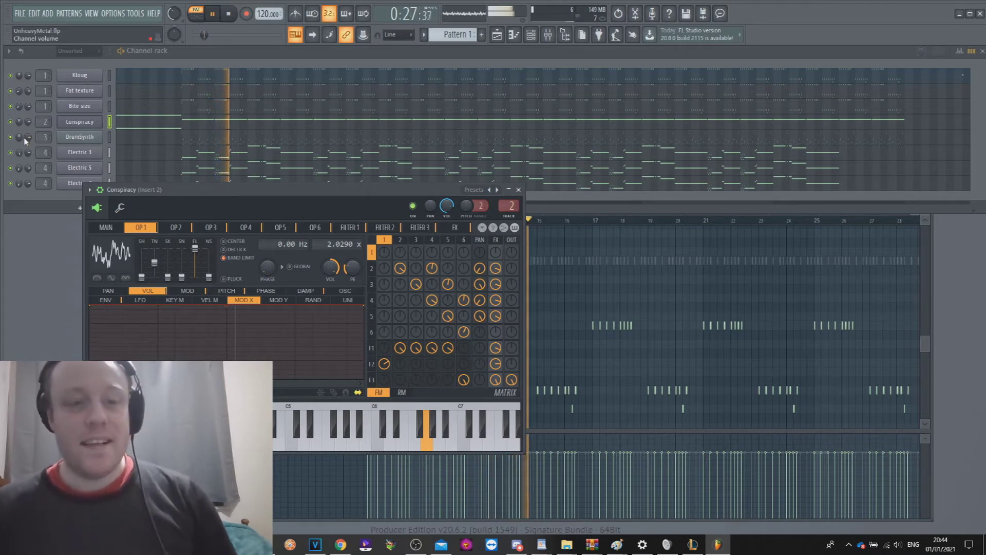
left_click(360, 64)
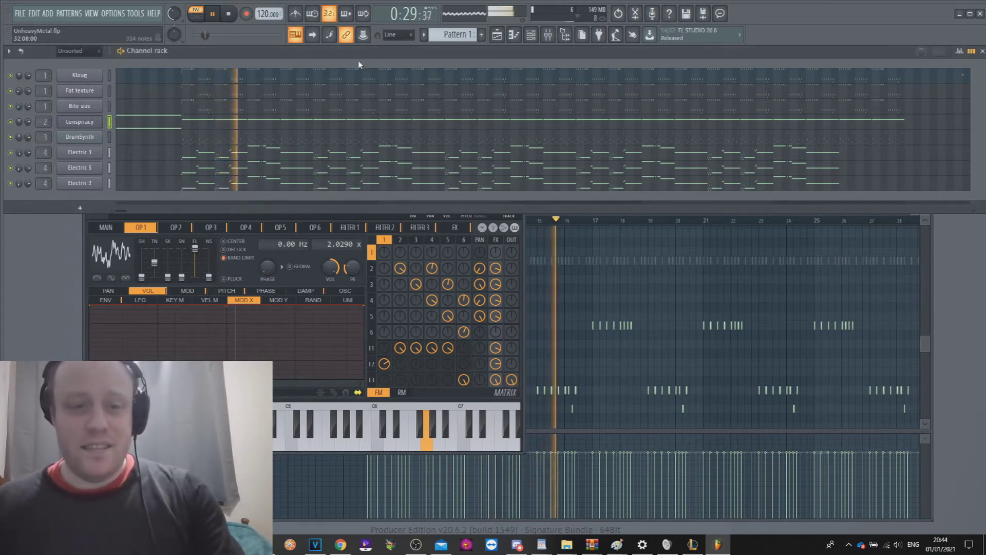
key("space")
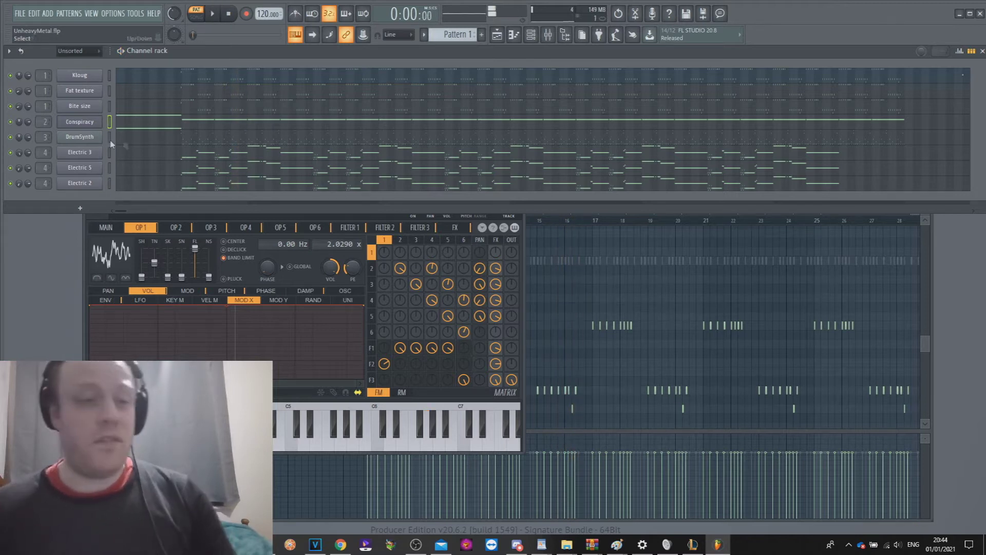
- Open the DrumSynth channel's notes in the piano roll, leave only that channel unmuted and play from bar 9
left_click(87, 139)
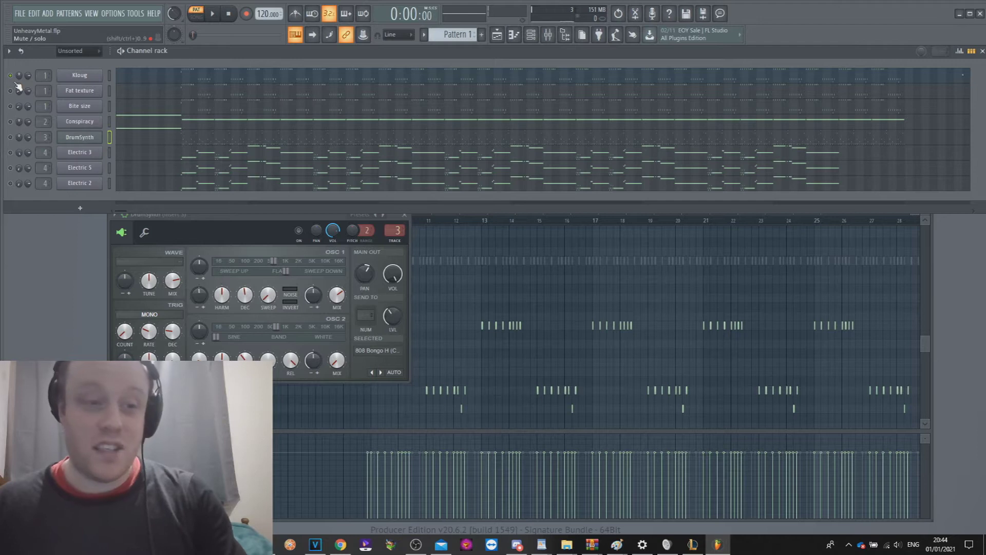
left_click(201, 137)
scroll(390, 236, "up", 4)
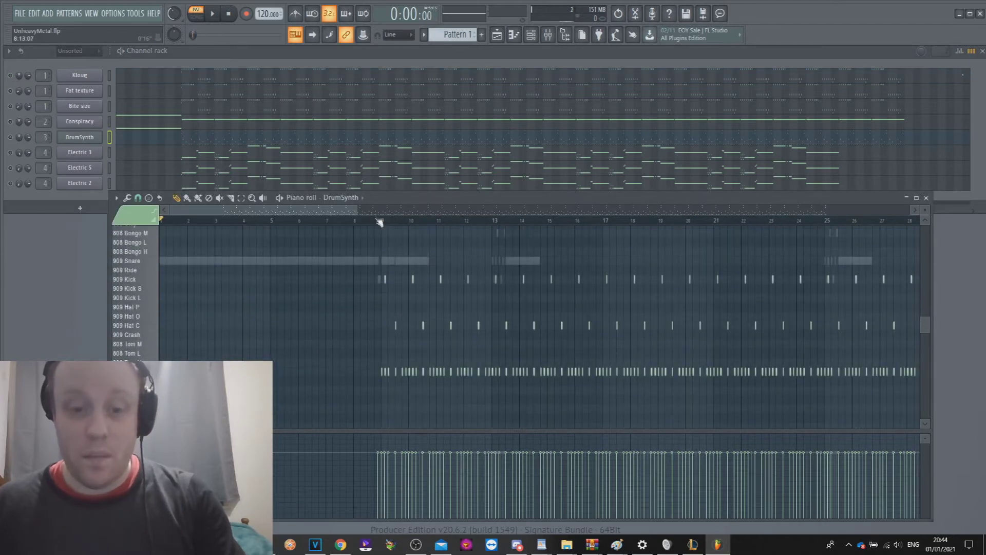
key("space")
key("space")
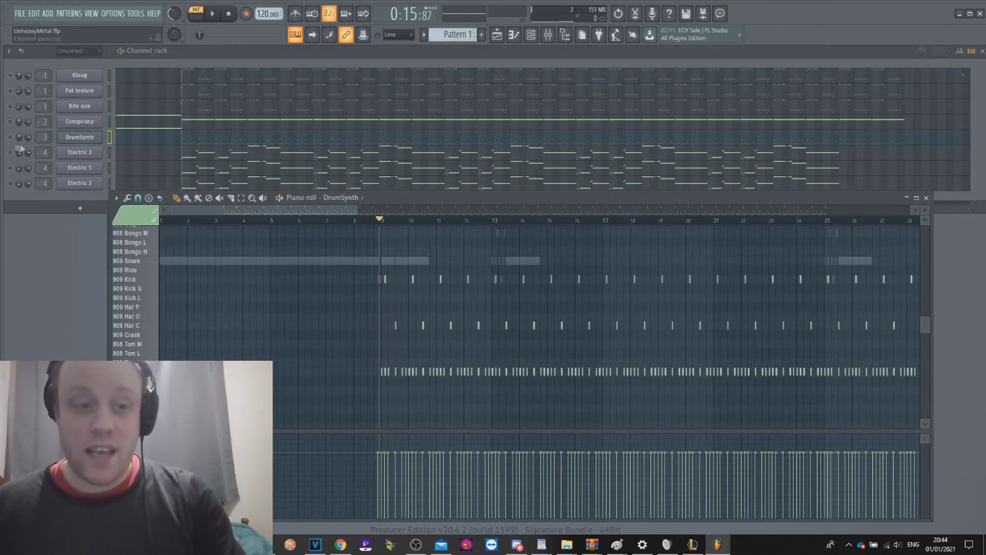
left_click(11, 138)
key("space")
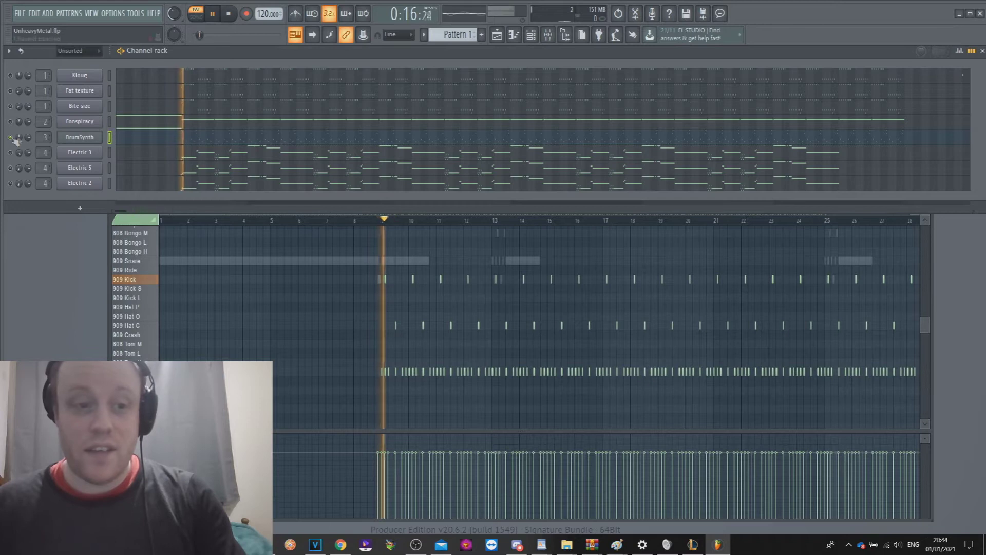
- Load Fruity Compressor into slot 1 of mixer track Insert 3 and adjust its gain
left_click(548, 36)
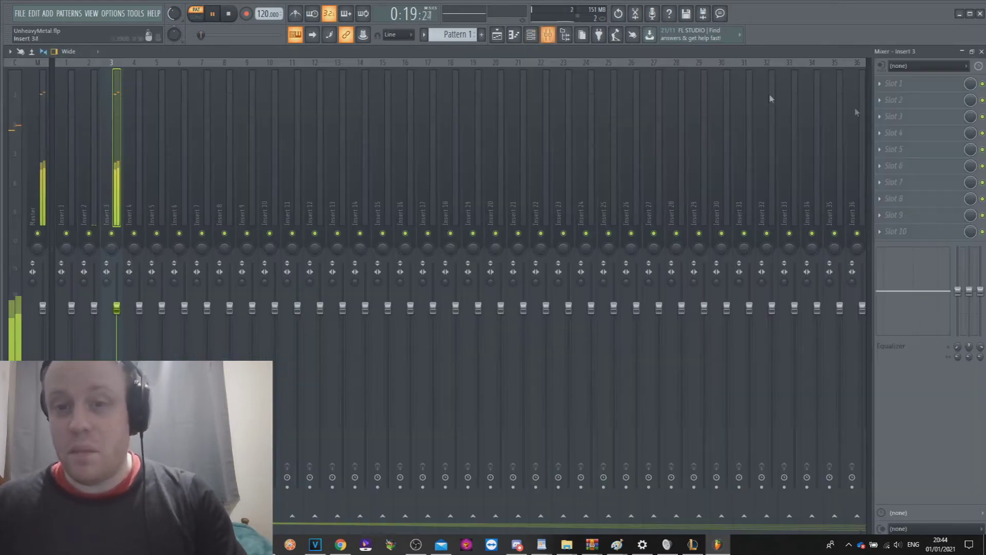
left_click(882, 86)
mouse_move(883, 97)
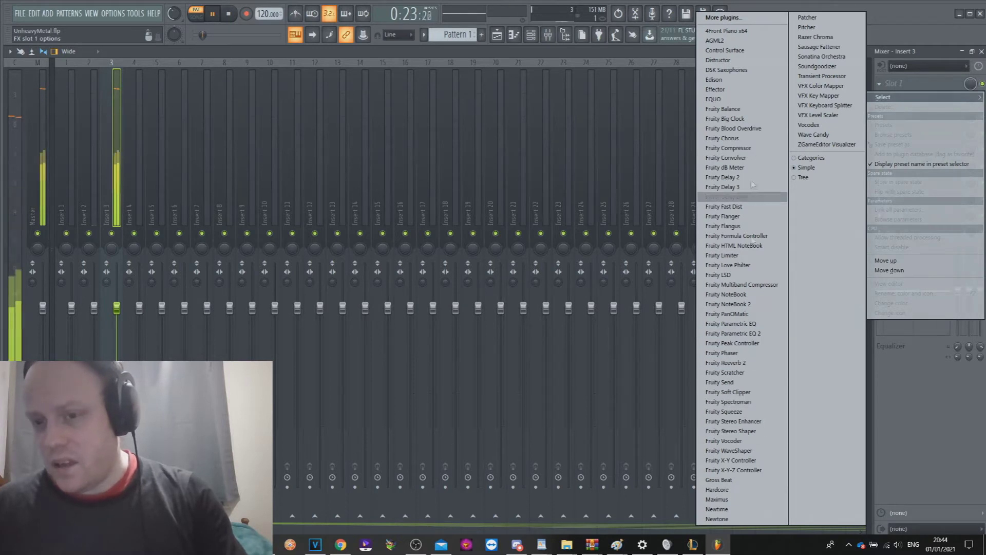
left_click(746, 148)
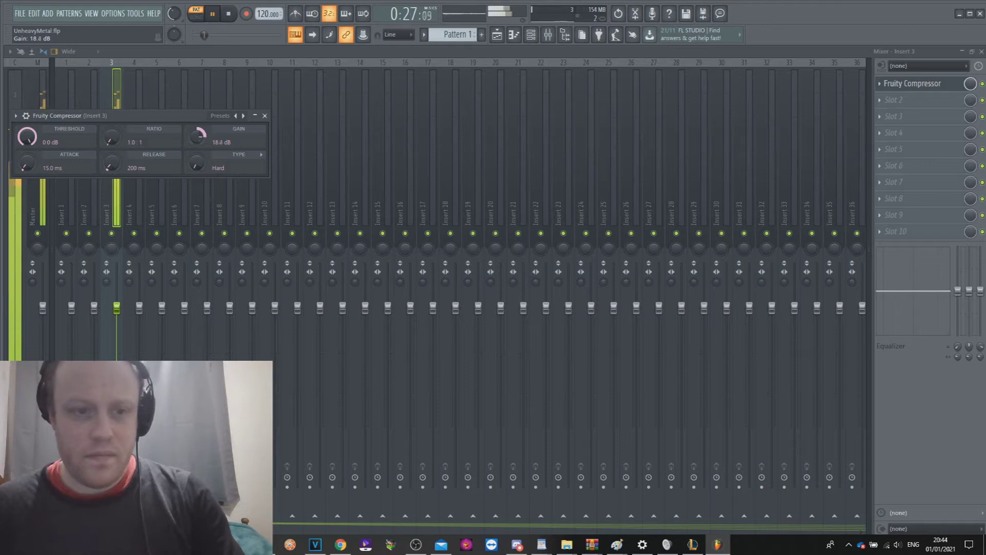
left_click_drag(197, 137, 197, 143)
- Add Fruity Limiter after the compressor on Insert 3 and move it down to slot 3
left_click(893, 100)
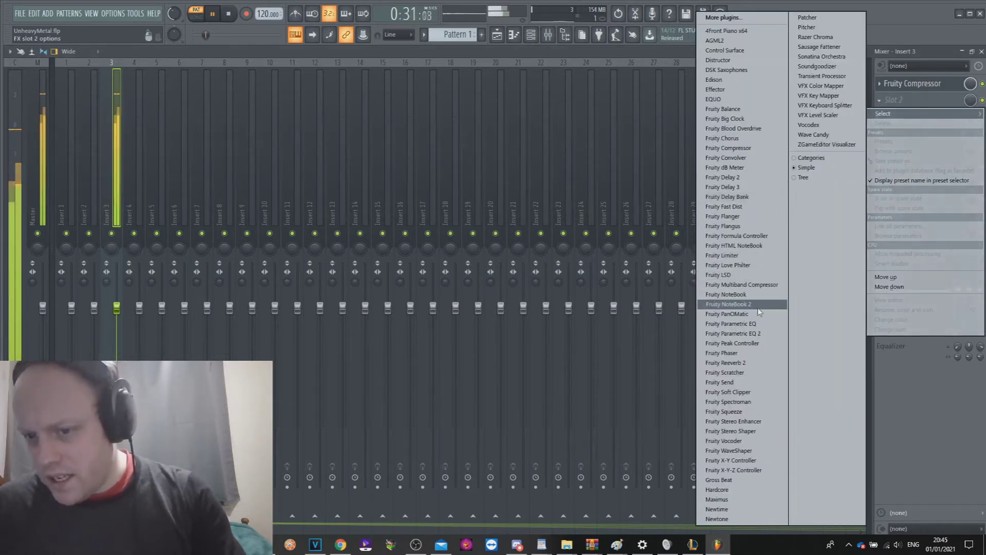
left_click(740, 256)
left_click(882, 99)
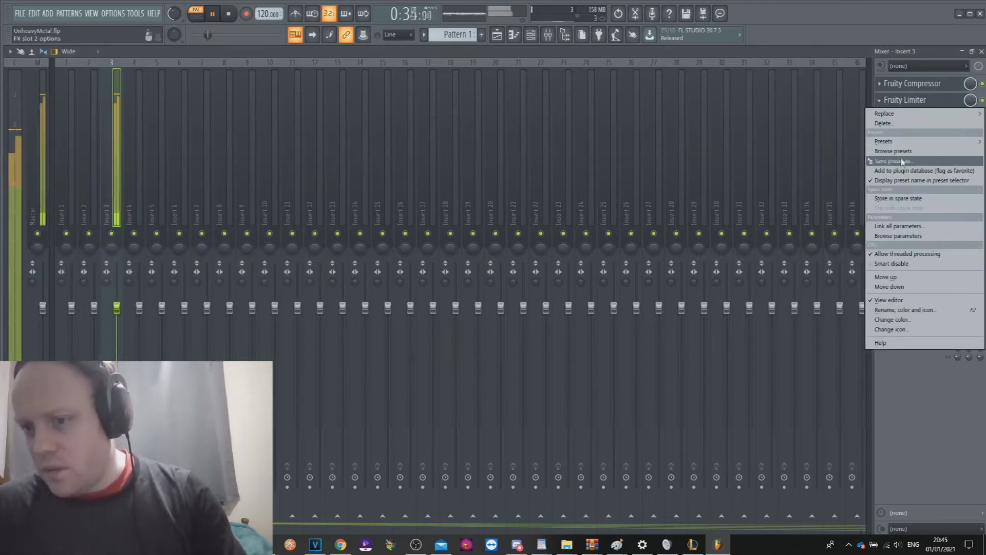
left_click(890, 287)
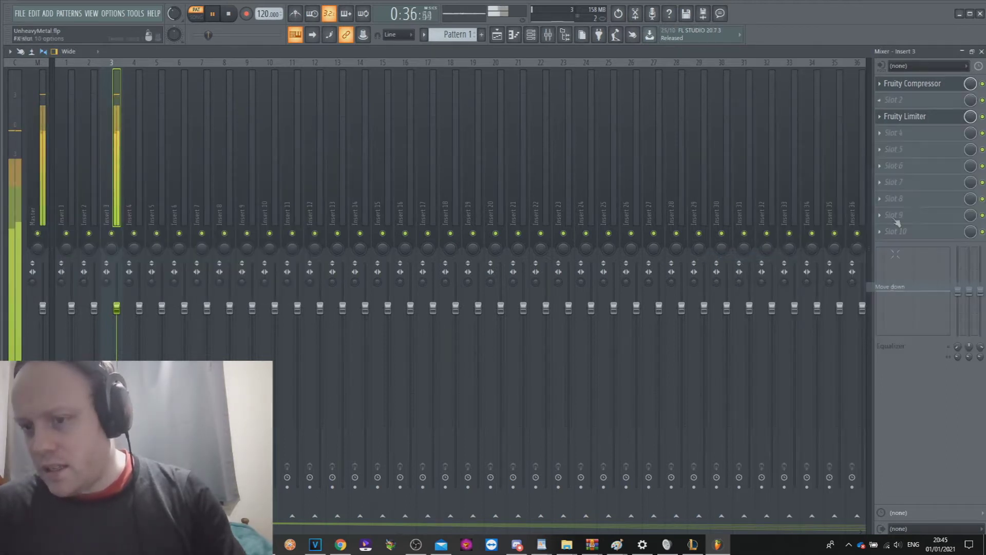
- Load Fruity Reeverb 2 into slot 2 of Insert 3, set its wet level to 23% and close the mixer
left_click(877, 106)
mouse_move(882, 113)
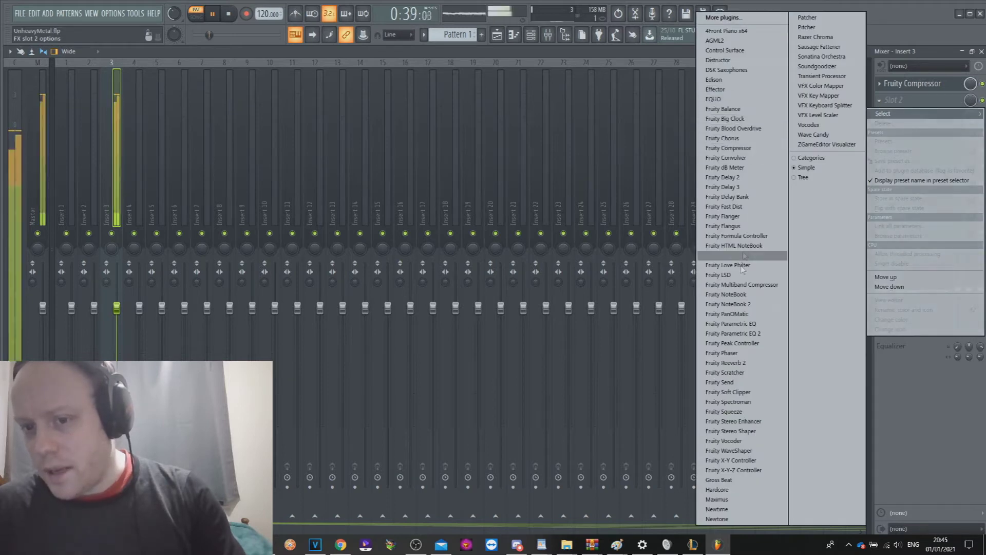
left_click(745, 362)
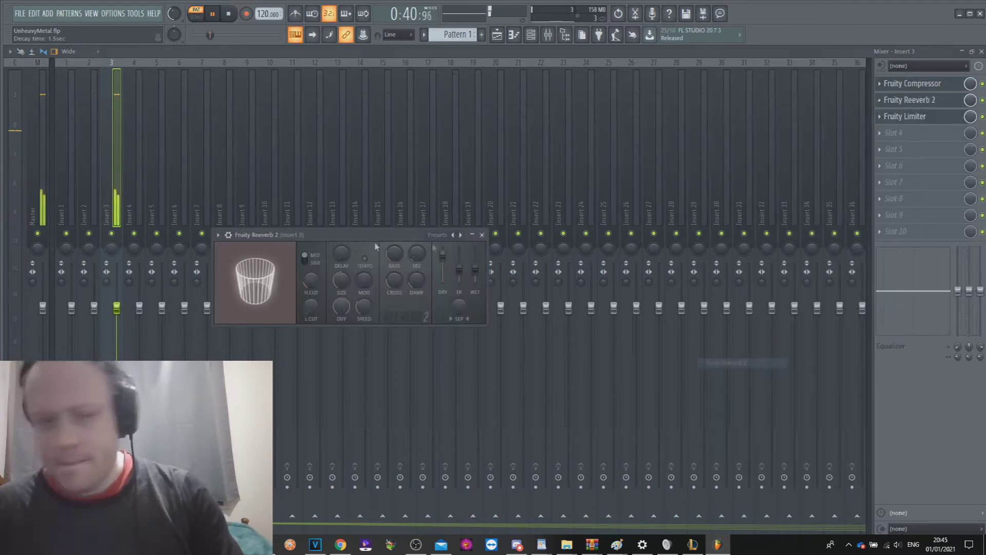
left_click_drag(474, 268, 475, 276)
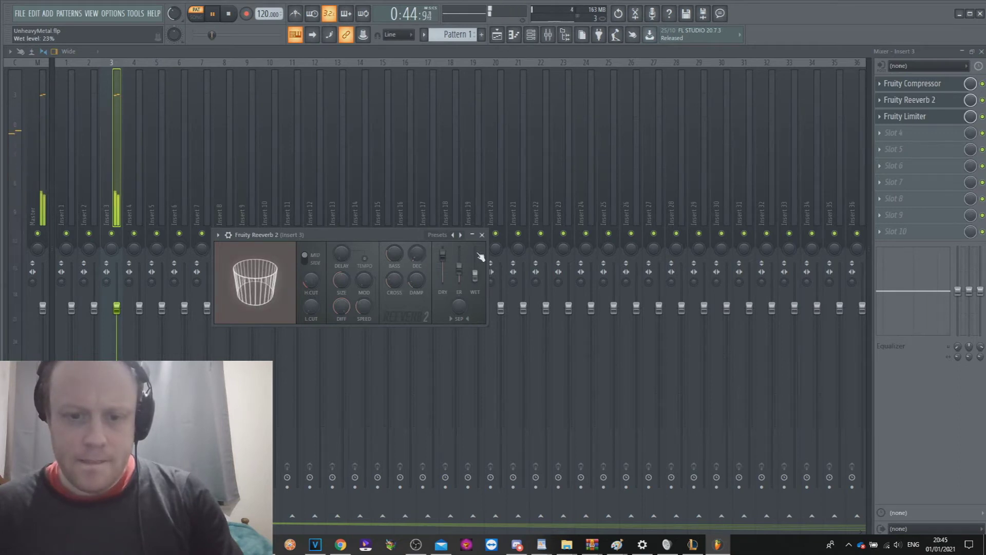
left_click(482, 235)
left_click(981, 51)
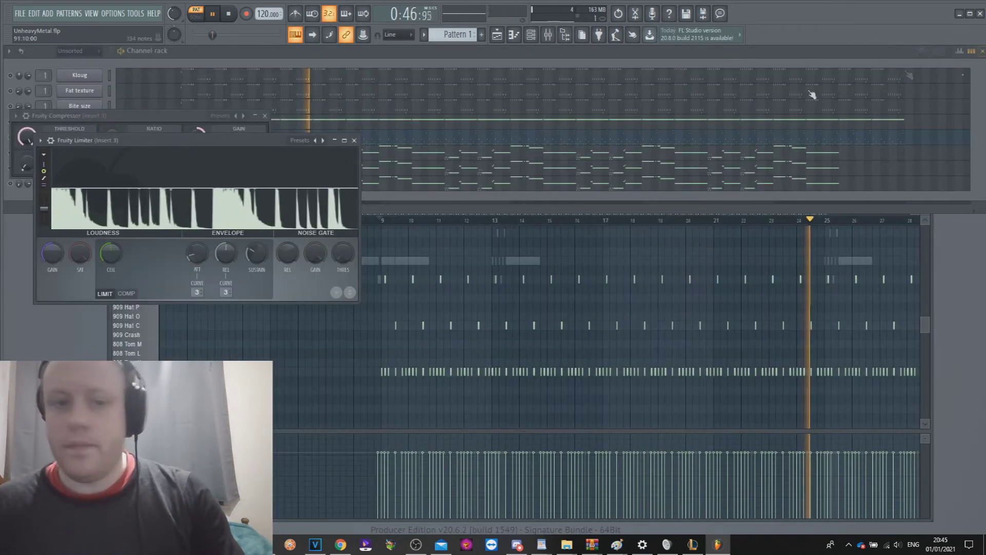
left_click(298, 63)
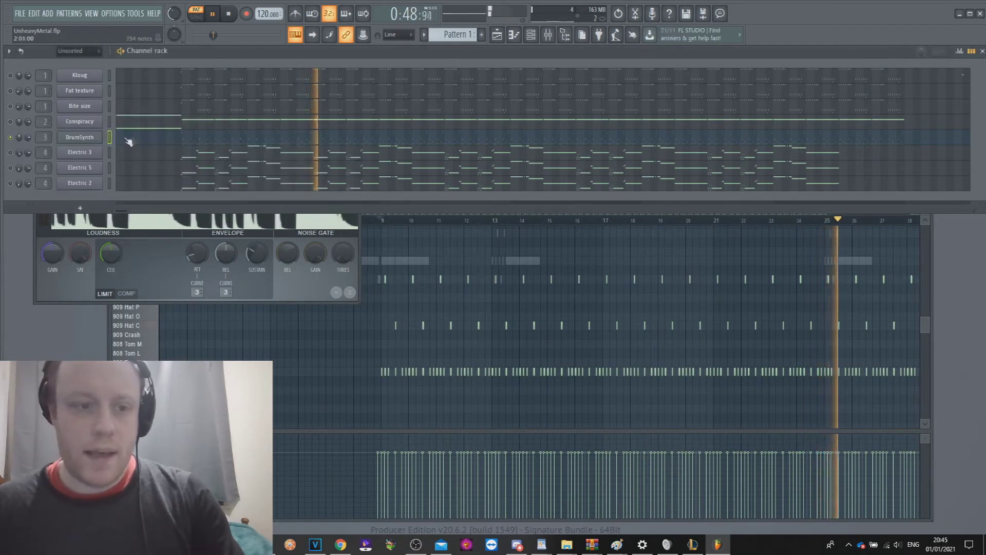
scroll(40, 138, "up", 2)
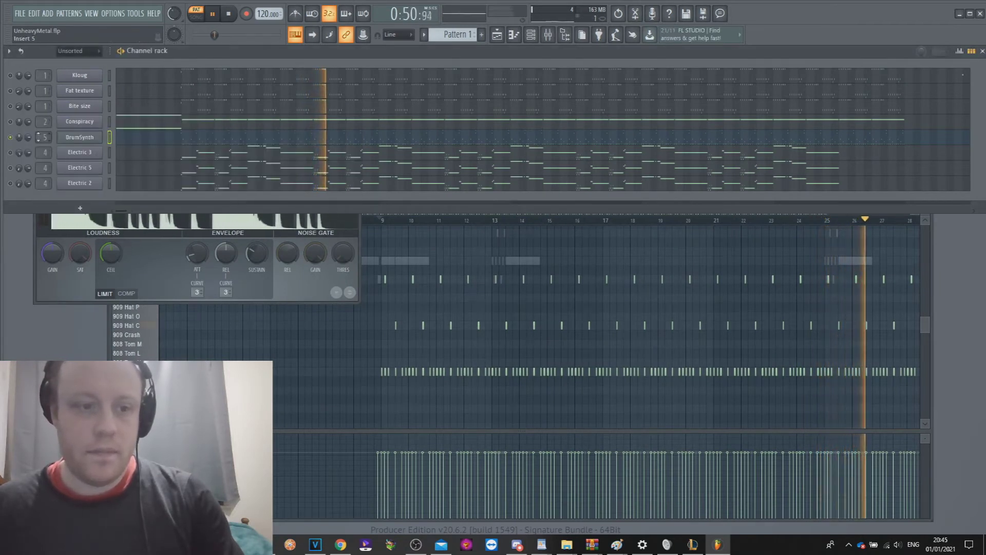
scroll(38, 137, "down", 2)
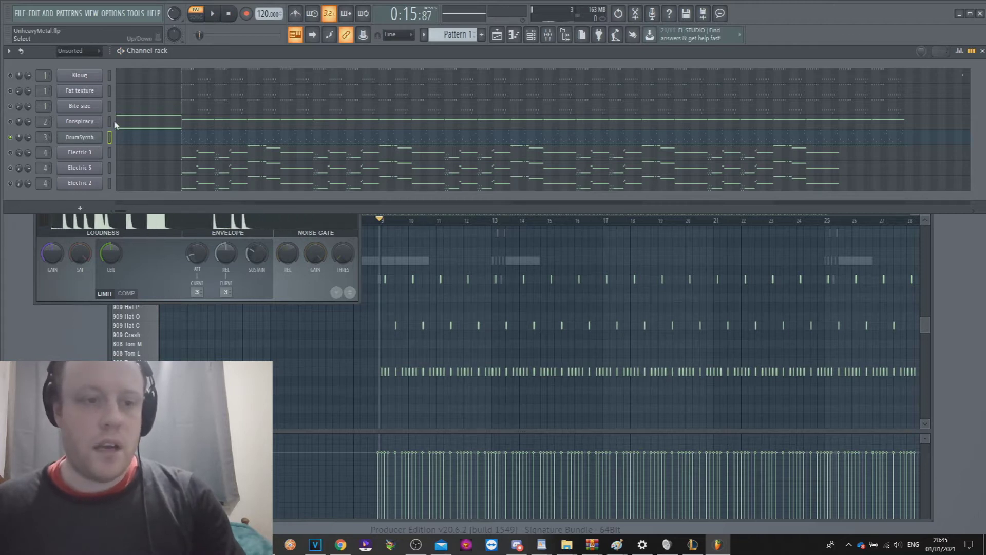
- Unmute the Conspiracy channel, play the pattern and select its mixer track, Insert 2
left_click(11, 121)
key("space")
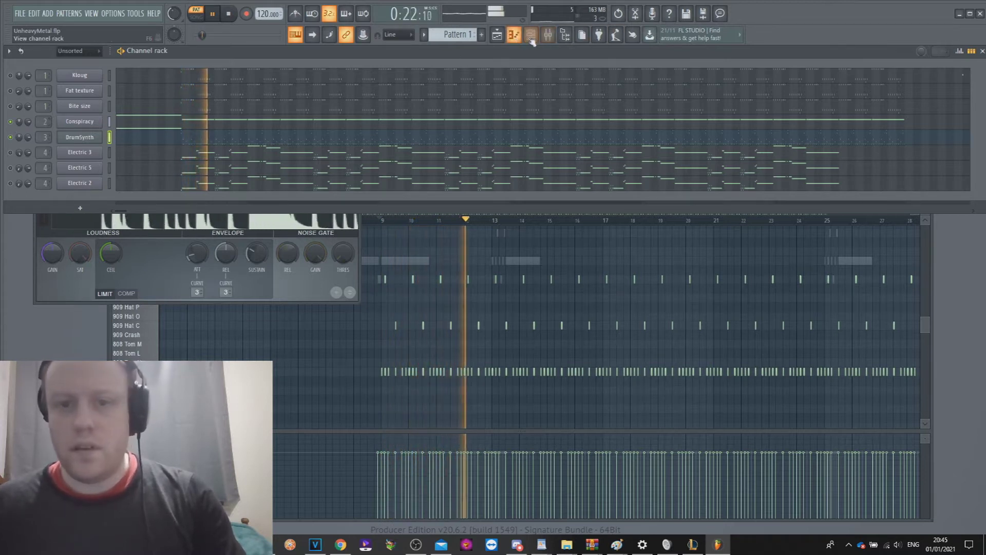
left_click(548, 41)
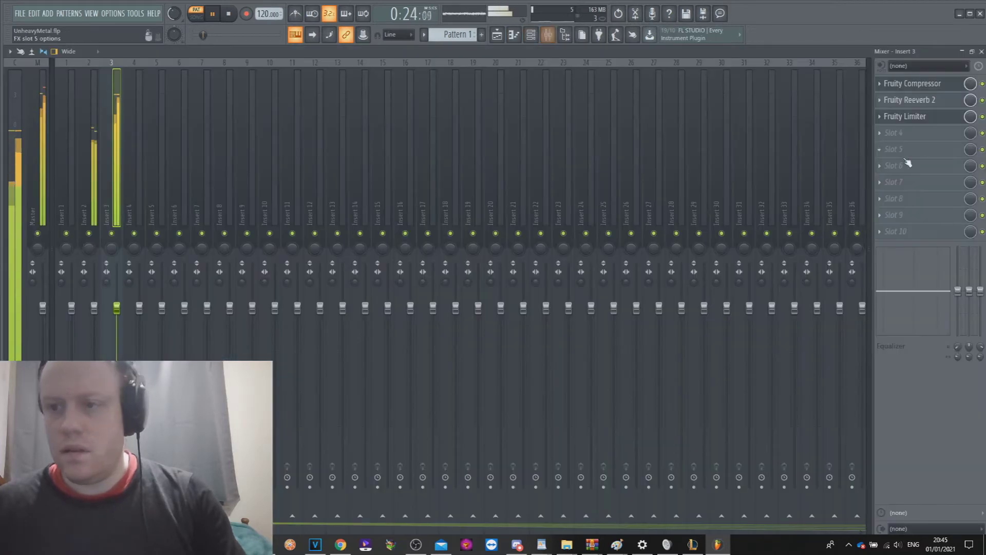
left_click(91, 161)
left_click(91, 162)
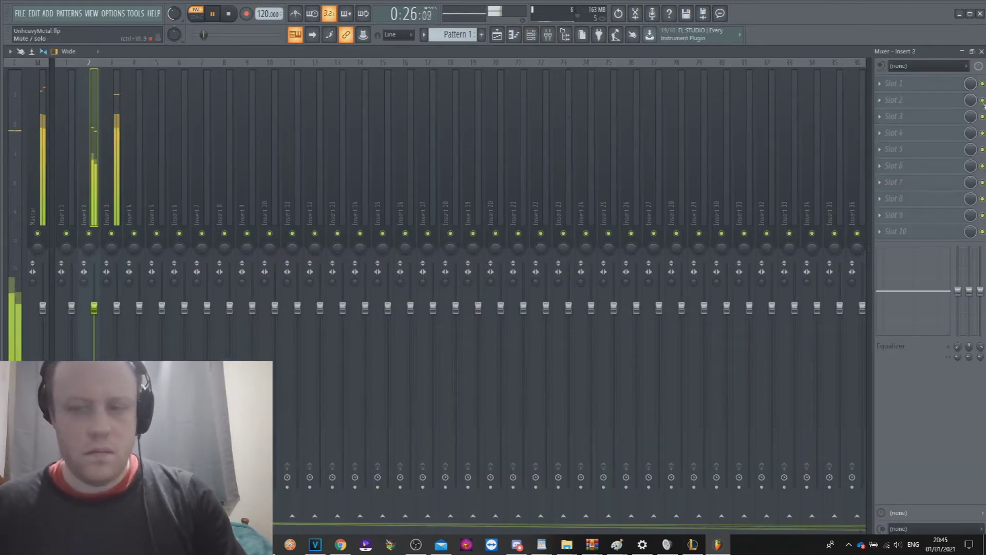
- Load Fruity Chorus into slot 1 of Insert 2 with a reduced mix level, and Fruity Reeverb 2 into slot 2
left_click(884, 83)
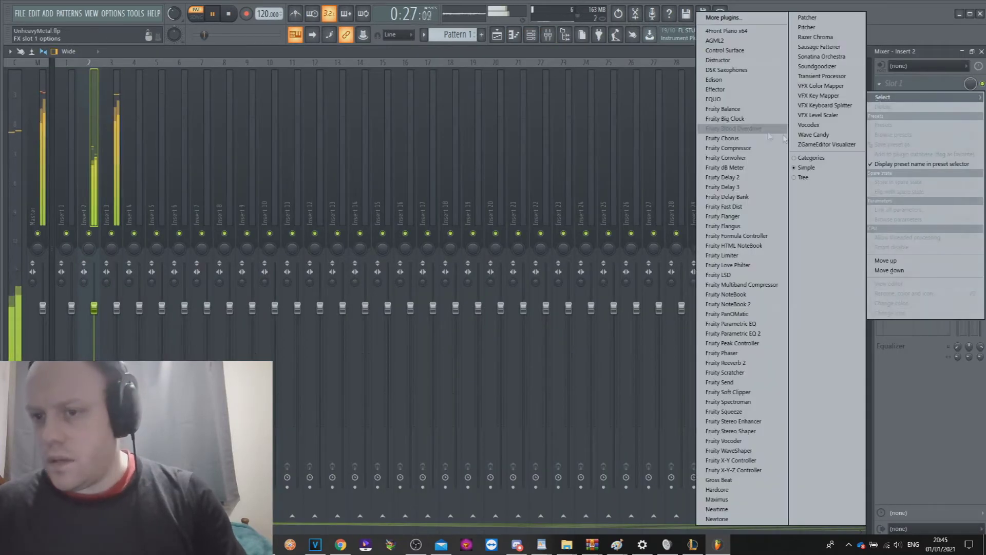
left_click(740, 138)
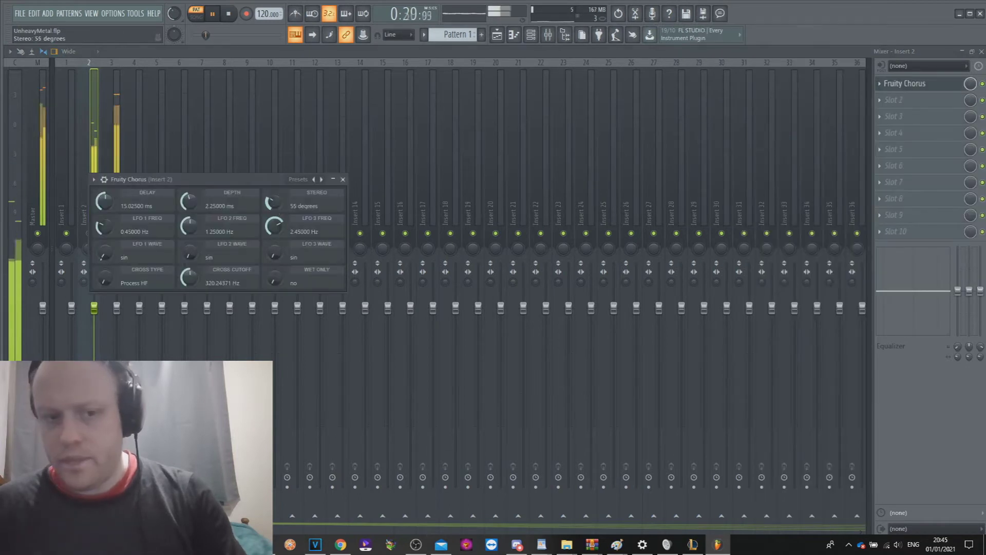
left_click_drag(970, 84, 970, 97)
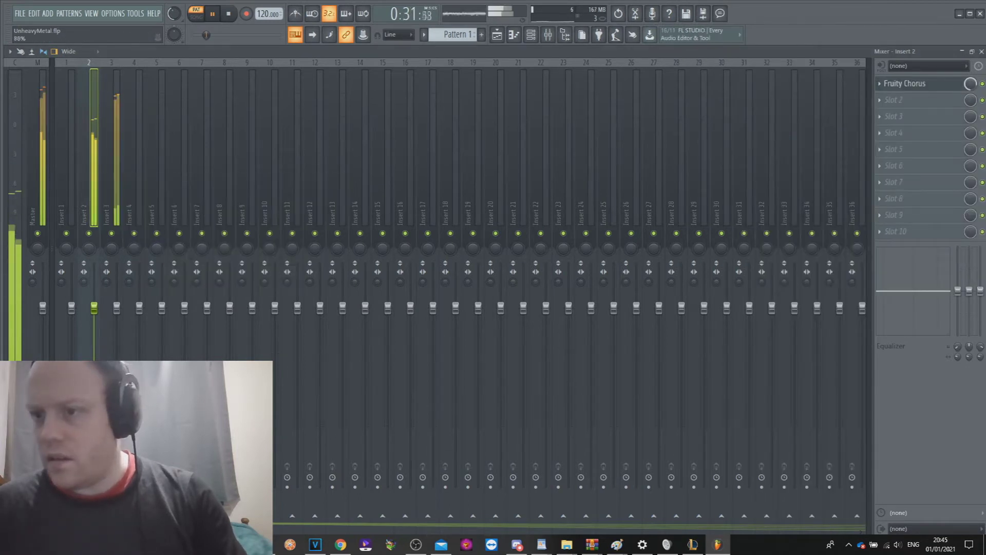
left_click(902, 101)
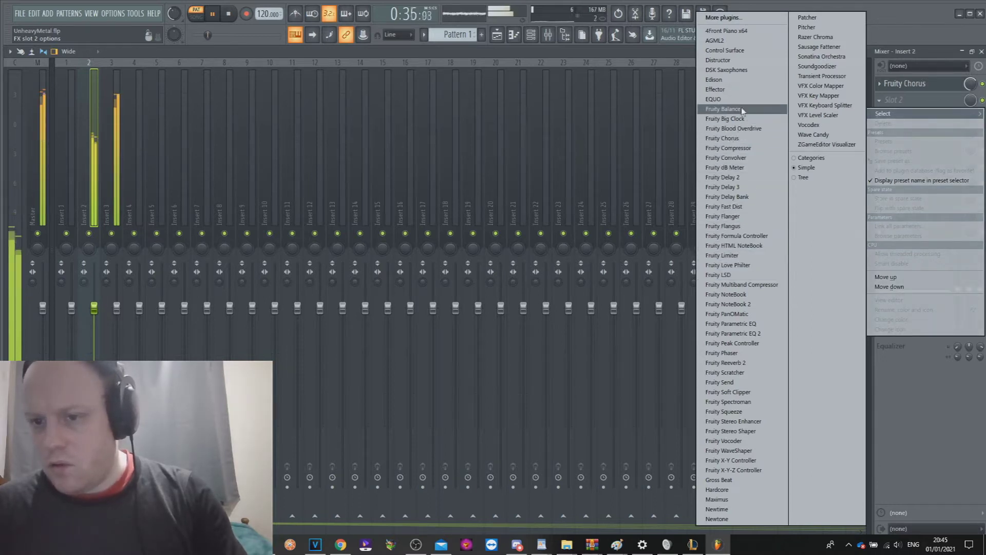
left_click(761, 364)
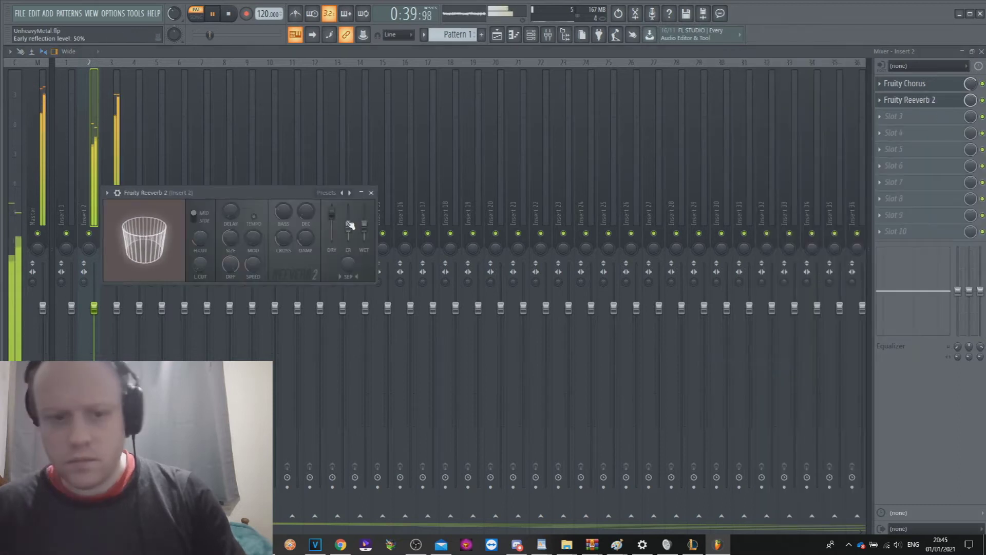
- Load Fruity Delay 2 into slot 3 of Insert 2 and apply its Stereo effect preset
left_click(880, 117)
left_click(722, 178)
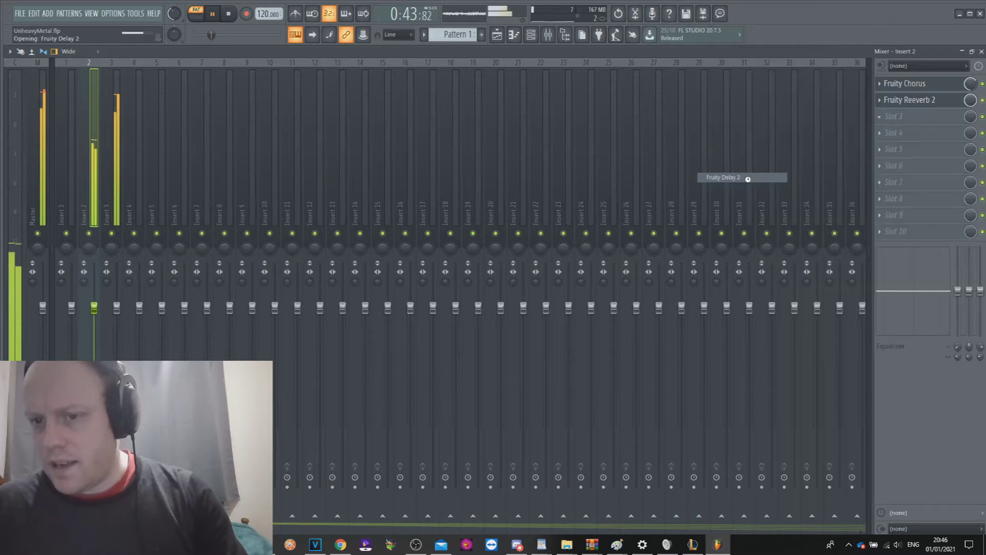
left_click(14, 99)
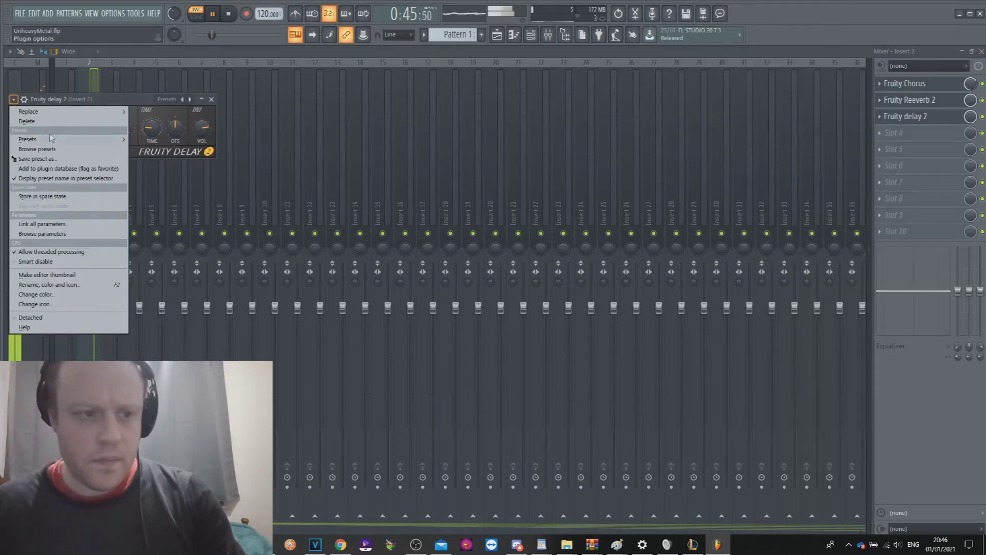
mouse_move(71, 141)
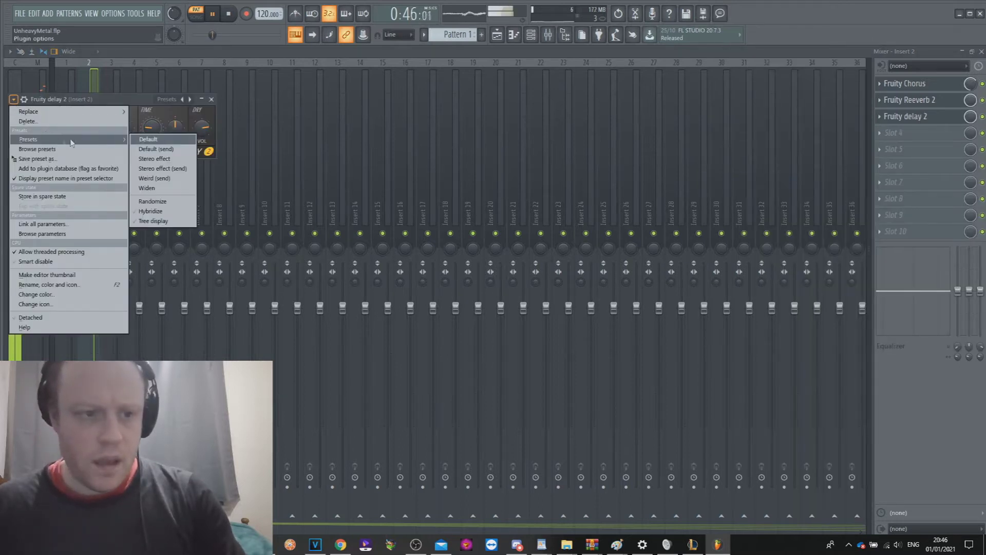
left_click(171, 159)
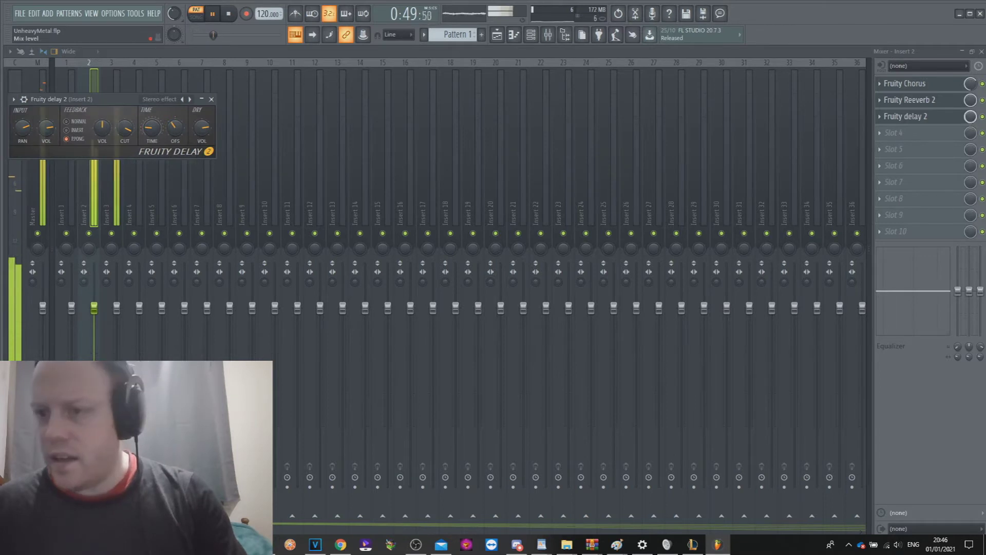
- Lower the mix level of Fruity Delay 2 in slot 3 of Insert 2 and close the mixer
left_click_drag(970, 117, 970, 159)
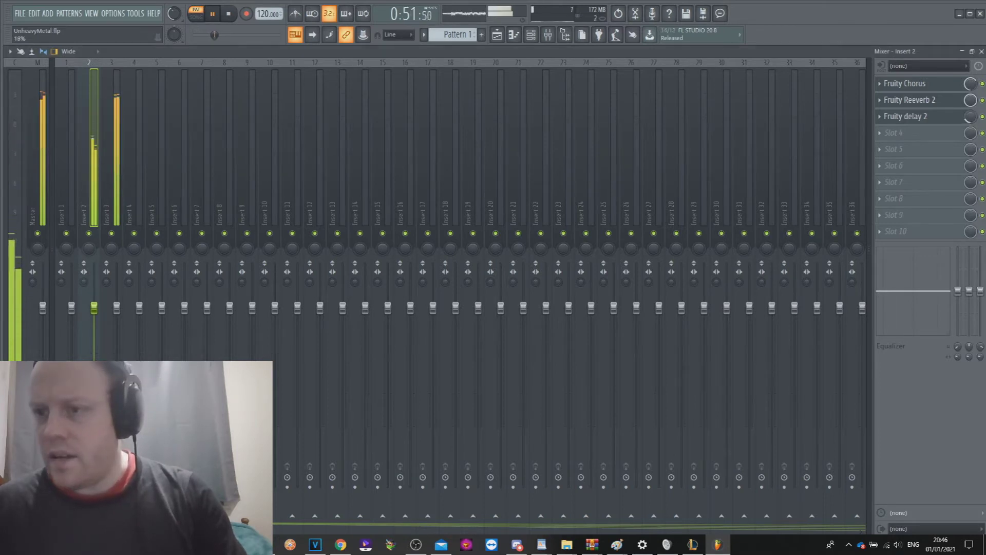
left_click(981, 51)
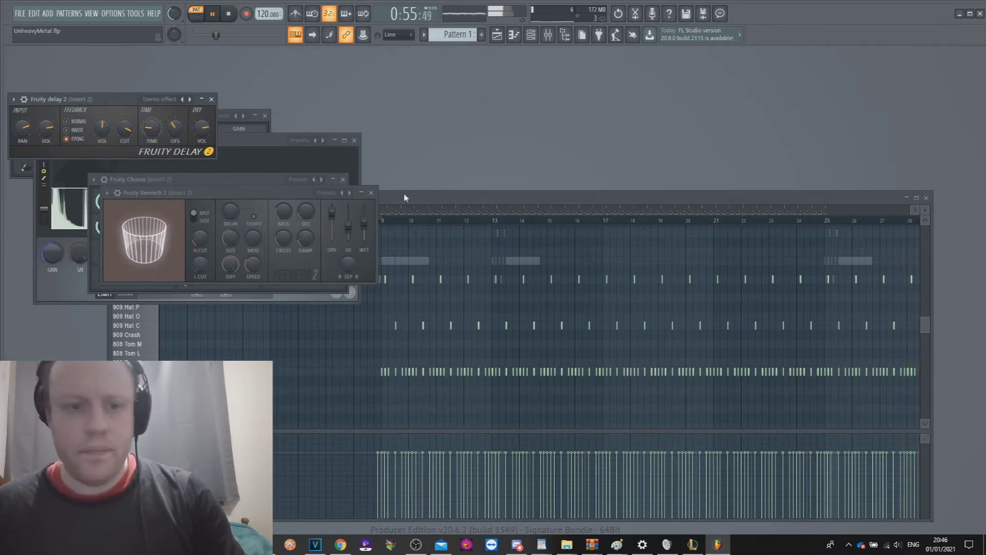
- Return from the DrumSynth piano roll to the channel rack and play the pattern with Kloug unmuted and Conspiracy muted
key("space")
left_click_drag(434, 200, 701, 131)
left_click(514, 36)
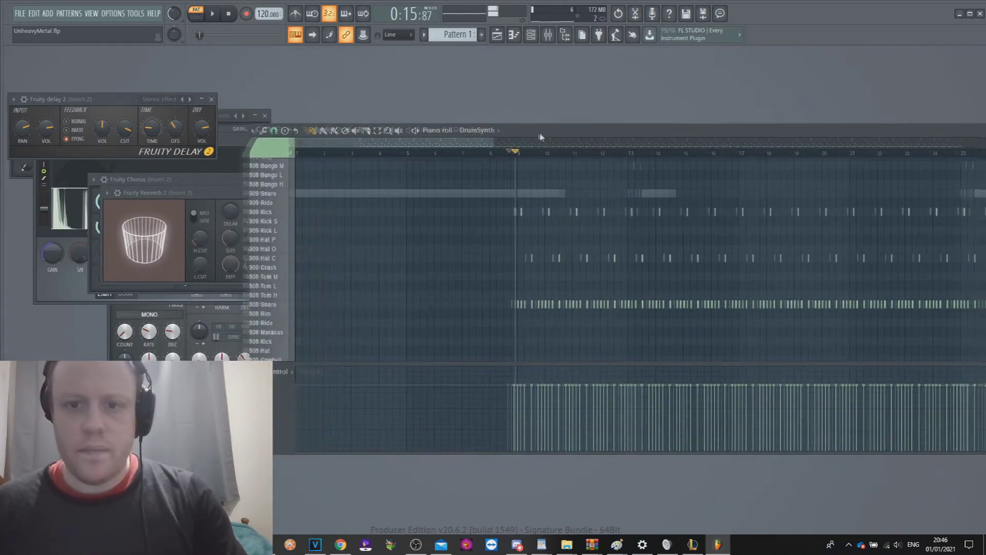
left_click(518, 38)
left_click(531, 37)
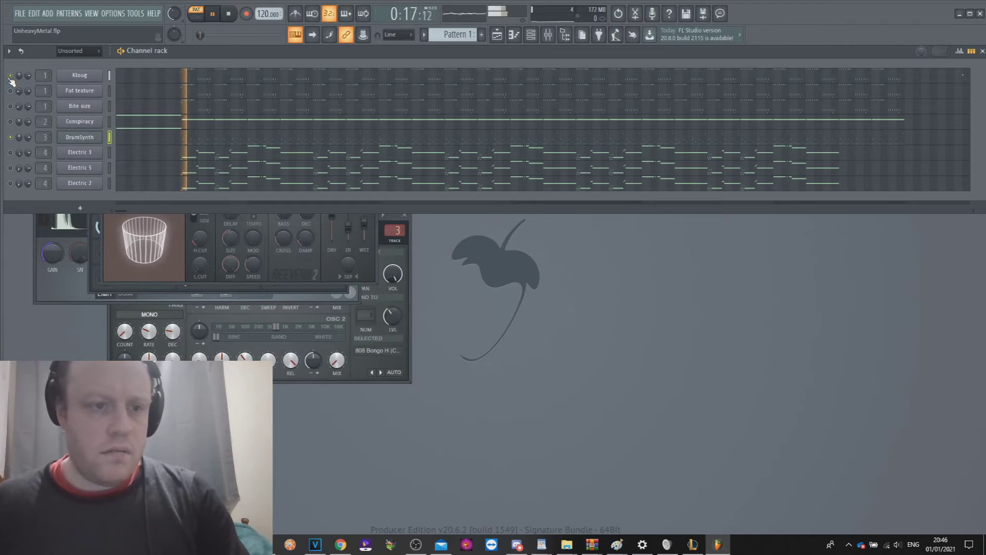
- Route the Kloug channel to mixer track 6 and load Fruity Parametric EQ 2 into slot 1 of Insert 6
left_click(548, 35)
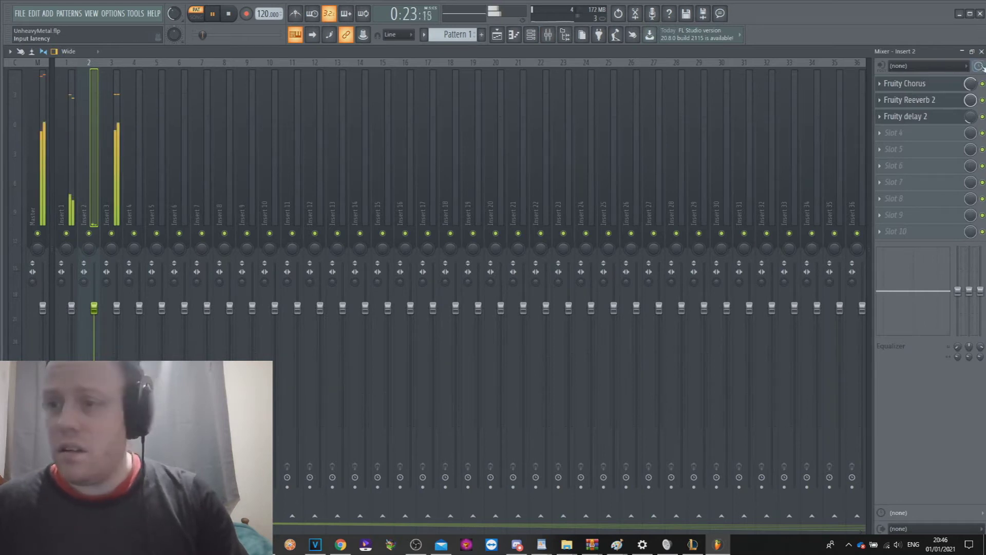
key("F9")
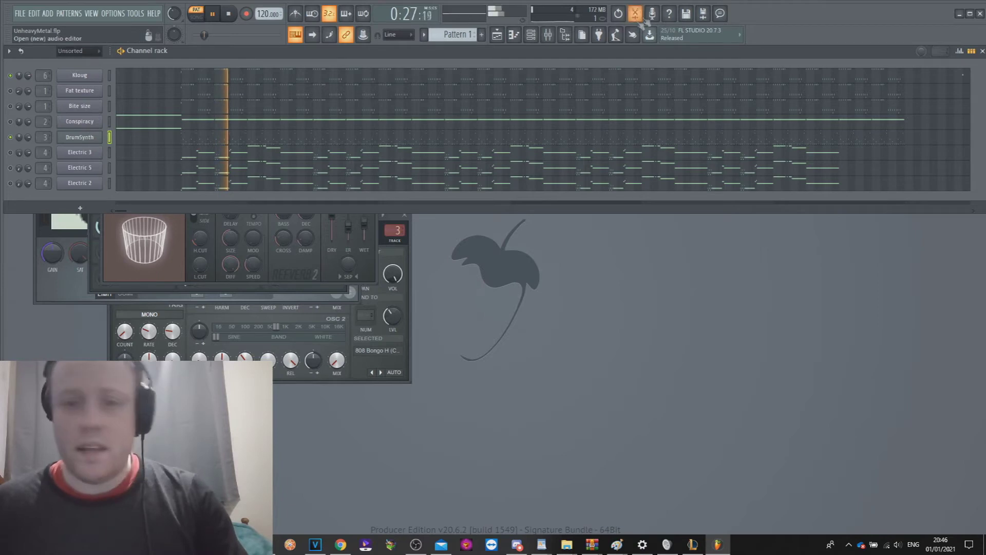
left_click(548, 34)
left_click(894, 83)
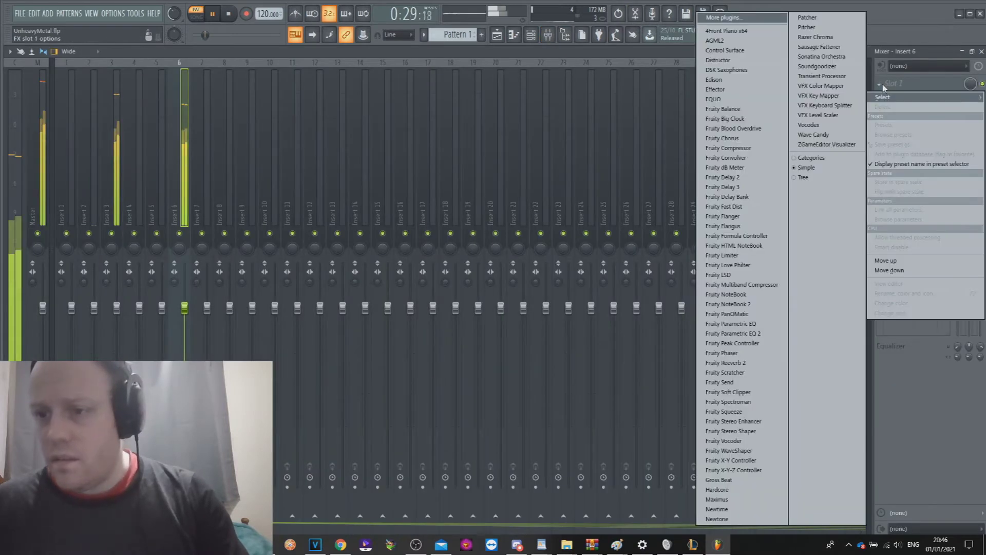
left_click(770, 338)
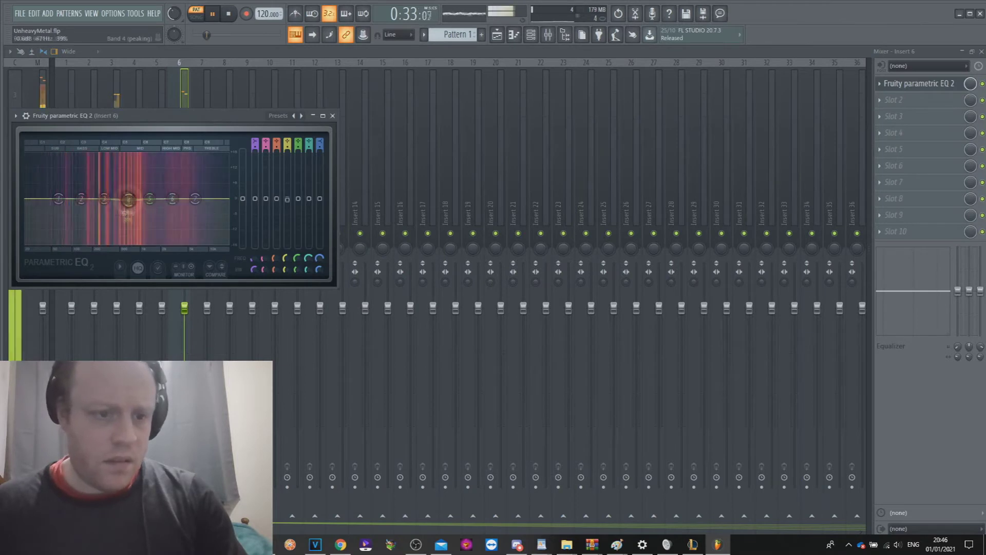
- Shape Insert 6's EQ by cutting bands 1, 2, 5 and 7, boosting bands 4 and 6, and lowering the main level
left_click_drag(127, 198, 135, 209)
mouse_move(195, 199)
left_mouse_down()
mouse_move(189, 171)
mouse_move(201, 185)
left_mouse_up()
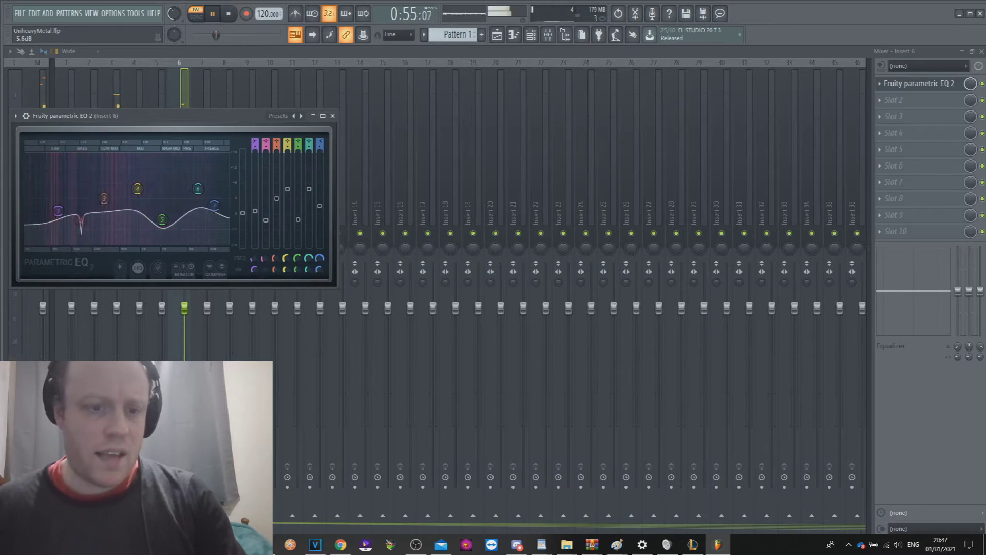
left_click_drag(242, 206, 245, 232)
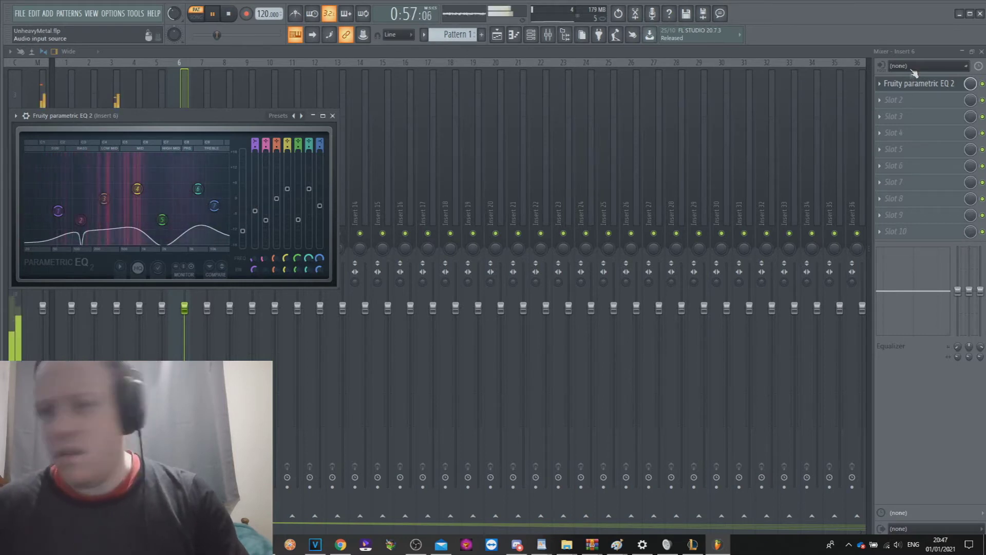
- Load Fruity Compressor into slot 2 of Insert 6, set its gain to 12.5 dB and close the mixer
left_click(894, 100)
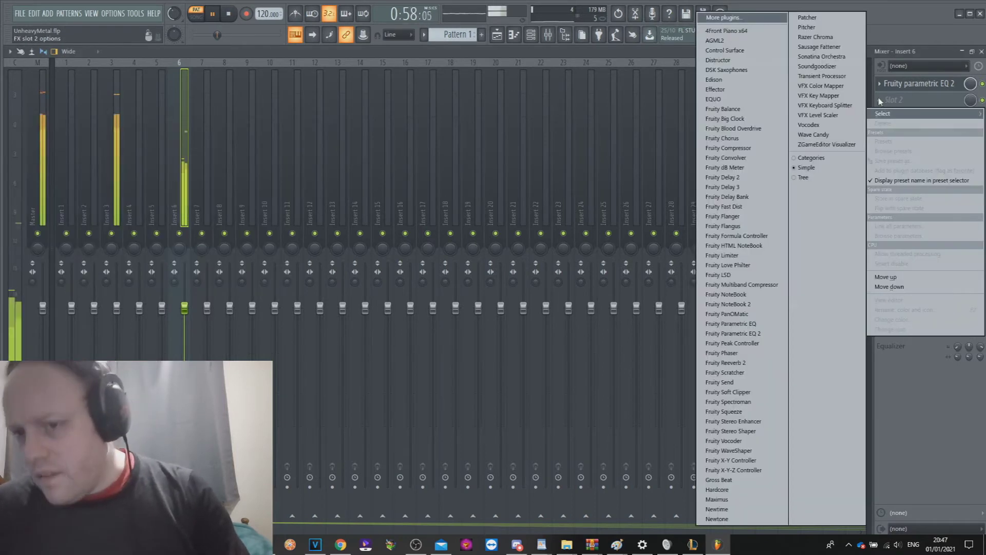
left_click(761, 149)
left_click_drag(221, 160, 222, 156)
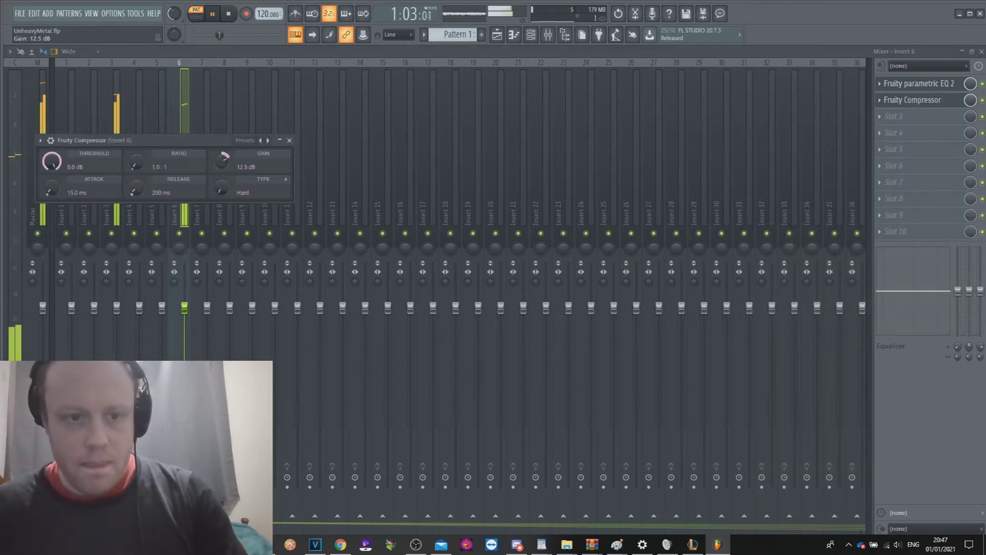
left_click(289, 140)
left_click(894, 117)
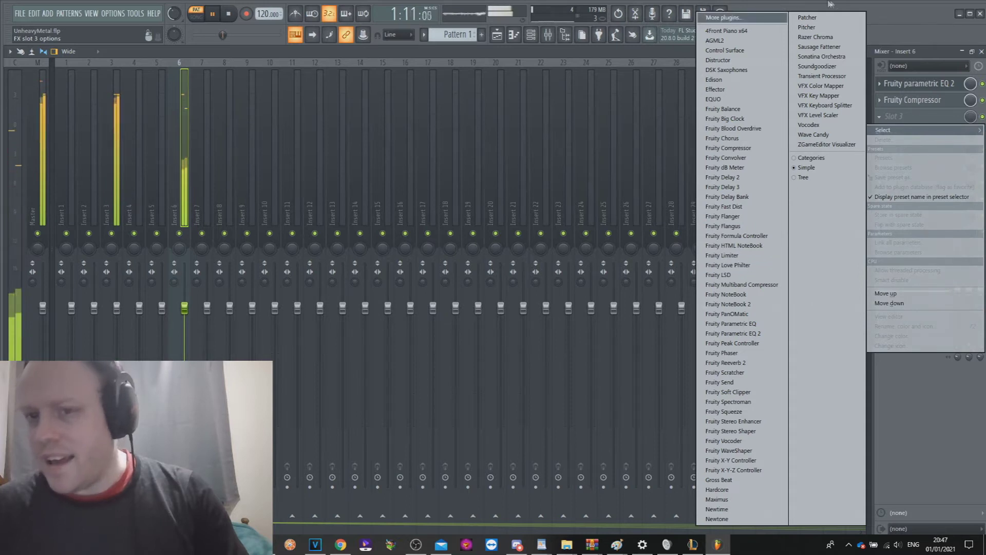
left_click(883, 30)
left_click(982, 51)
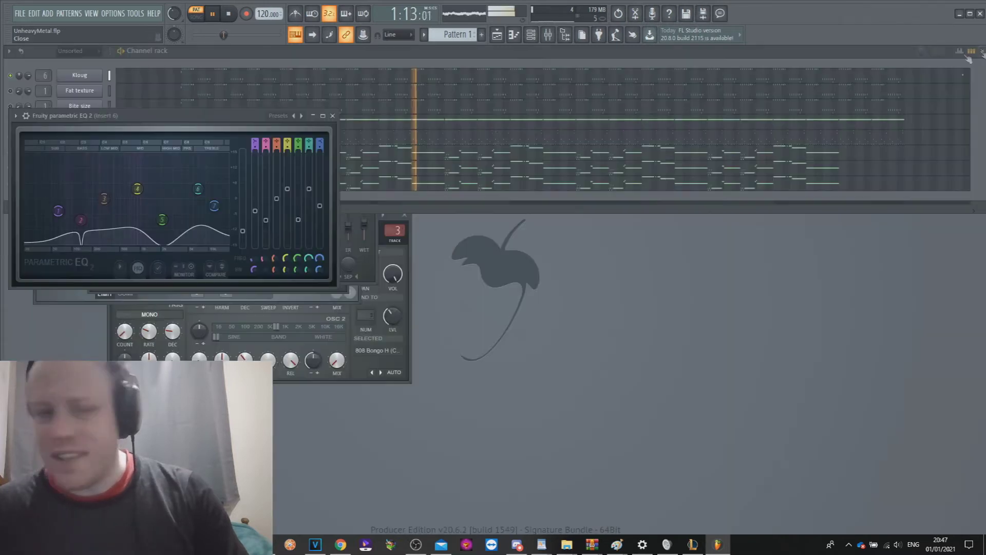
- Switch playback from Kloug to Fat texture and load Fruity Parametric EQ 2 into slot 1 of its mixer track, Insert 1
left_click(2, 113)
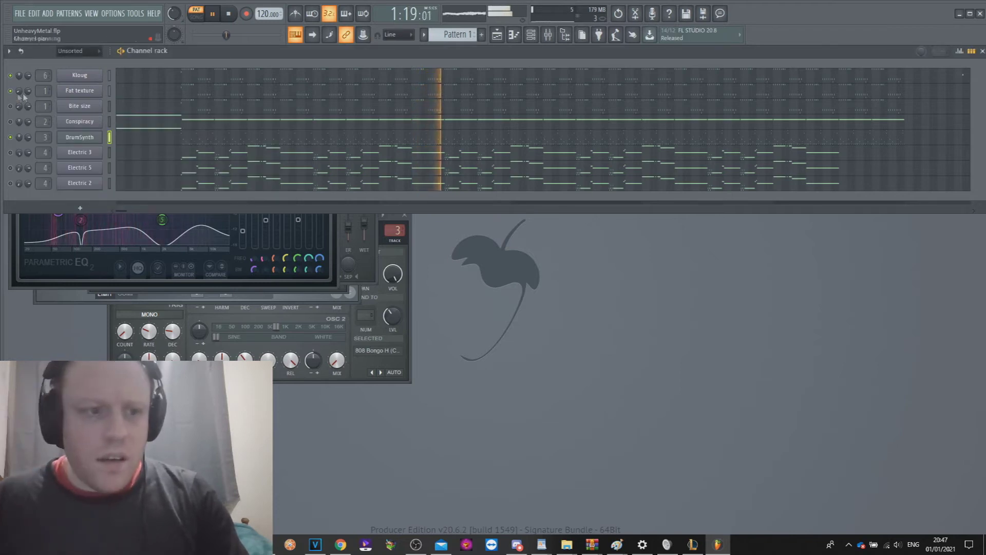
left_click(90, 92)
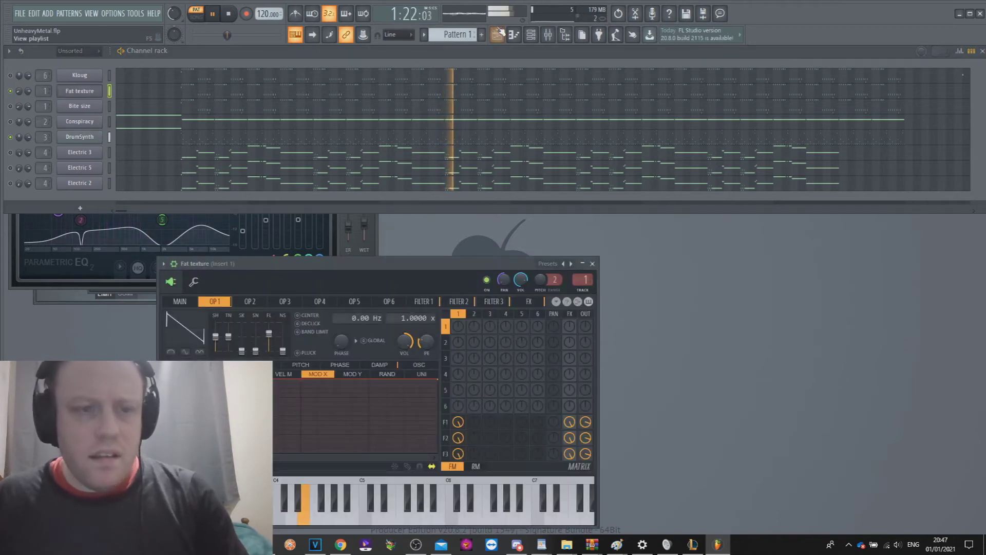
left_click(548, 34)
left_click(880, 84)
mouse_move(904, 97)
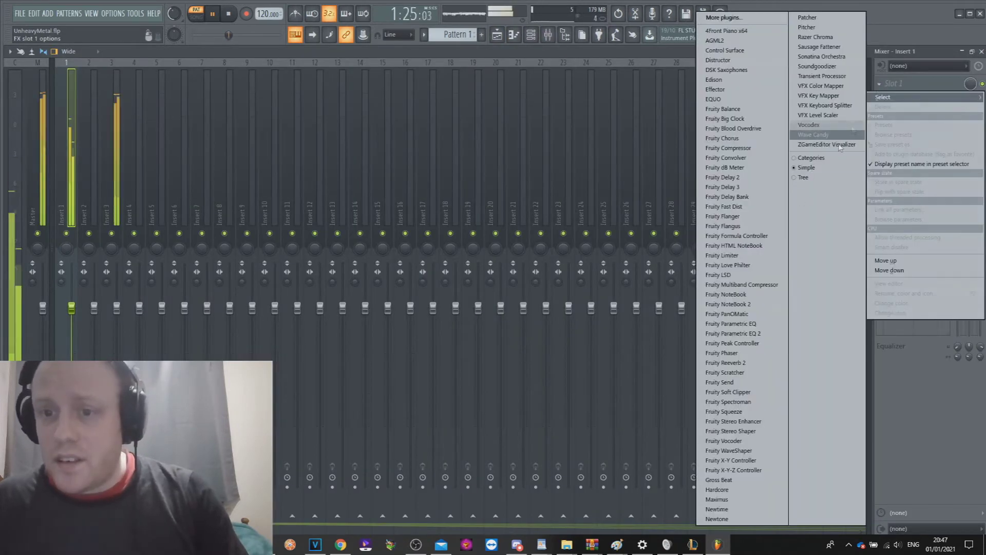
left_click(740, 333)
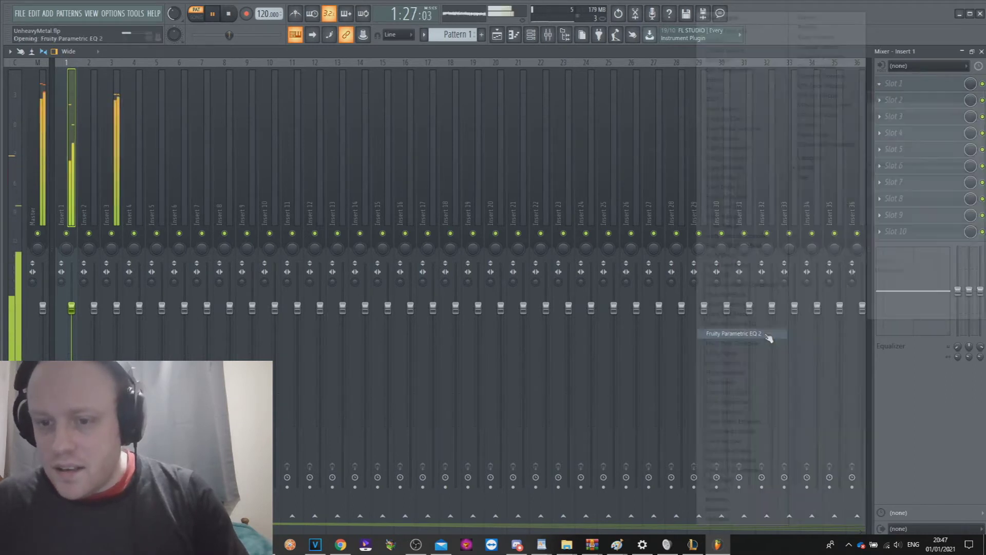
- Cut EQ bands 1 and 7 on Insert 1, raise band 2, and boost band 5 by 11 dB at about 1404 Hz with minimum width
left_click_drag(252, 236, 226, 280)
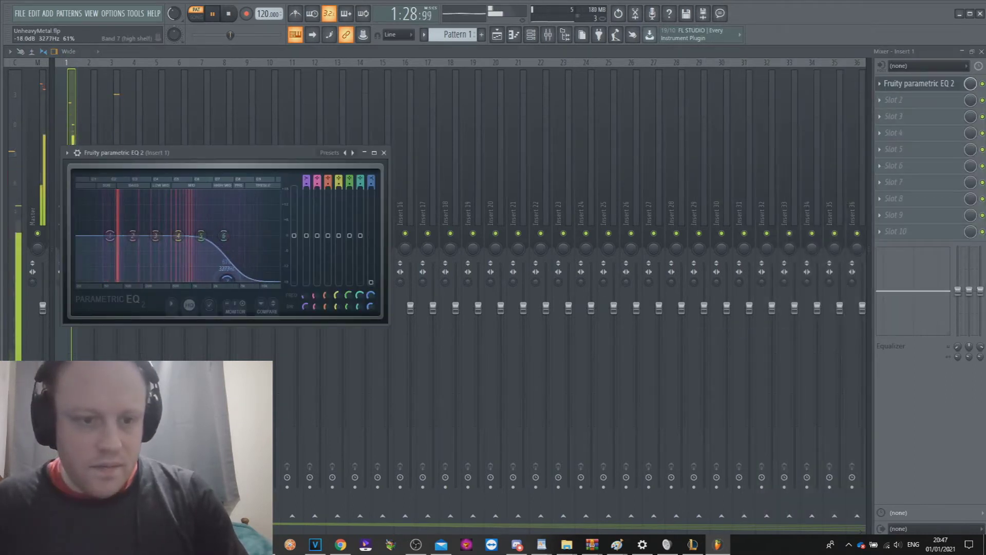
left_click_drag(132, 236, 114, 271)
left_click_drag(201, 236, 202, 207)
scroll(204, 210, "down", 8)
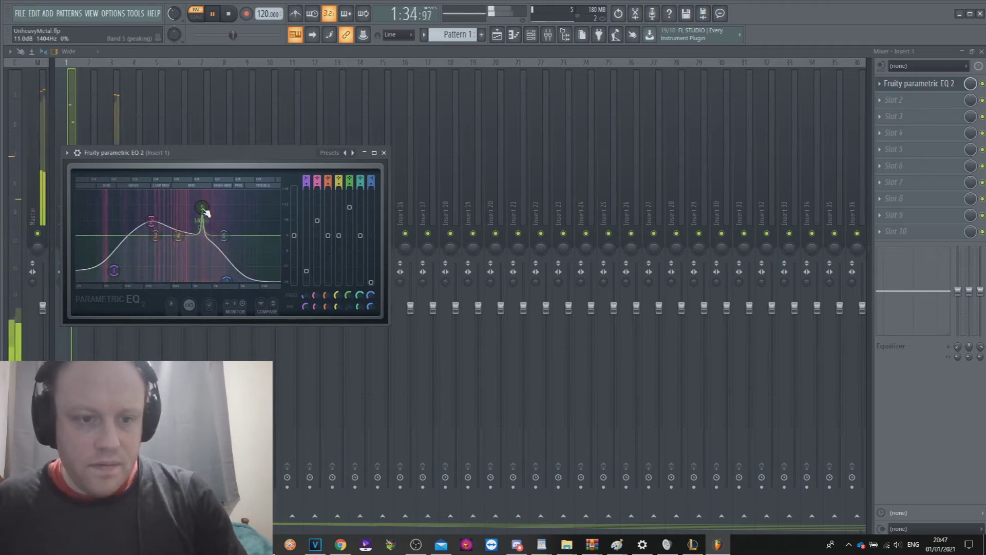
- Load Fruity Compressor into slot 2 of Insert 1 and set its gain to 6.3 dB
left_click(890, 102)
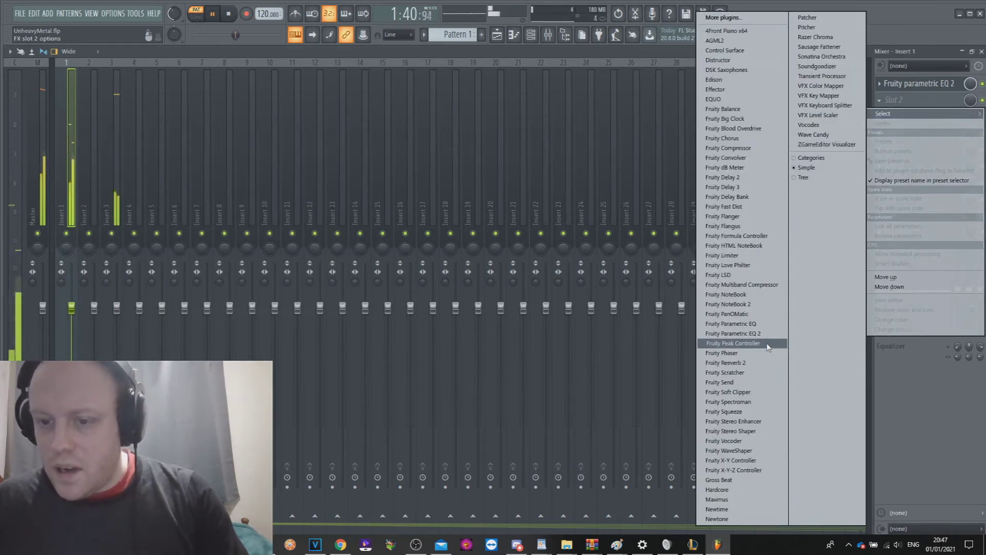
left_click(751, 148)
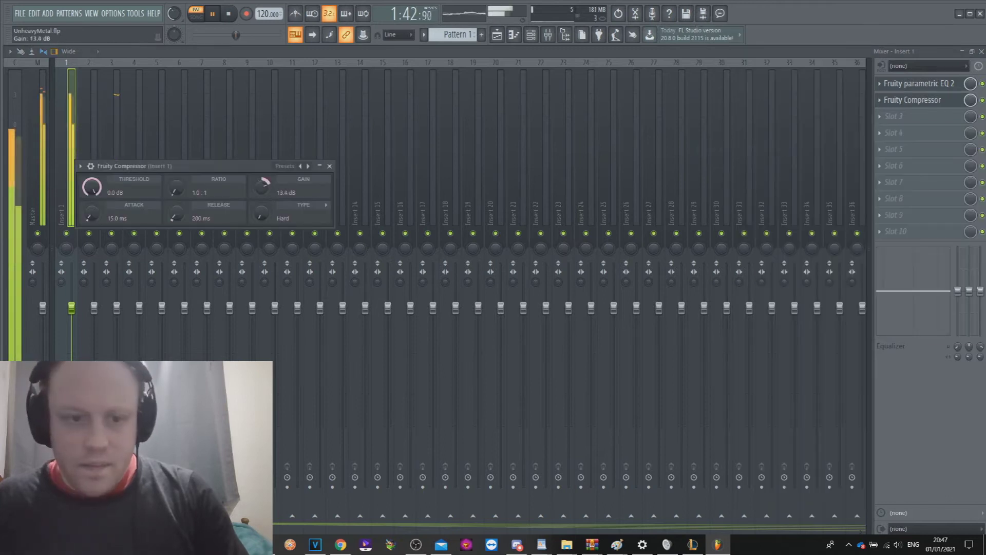
left_click_drag(262, 187, 262, 192)
- Lower the main level of Insert 1's Fruity Parametric EQ 2 to -6.4 dB and close the EQ and the mixer
left_click(920, 83)
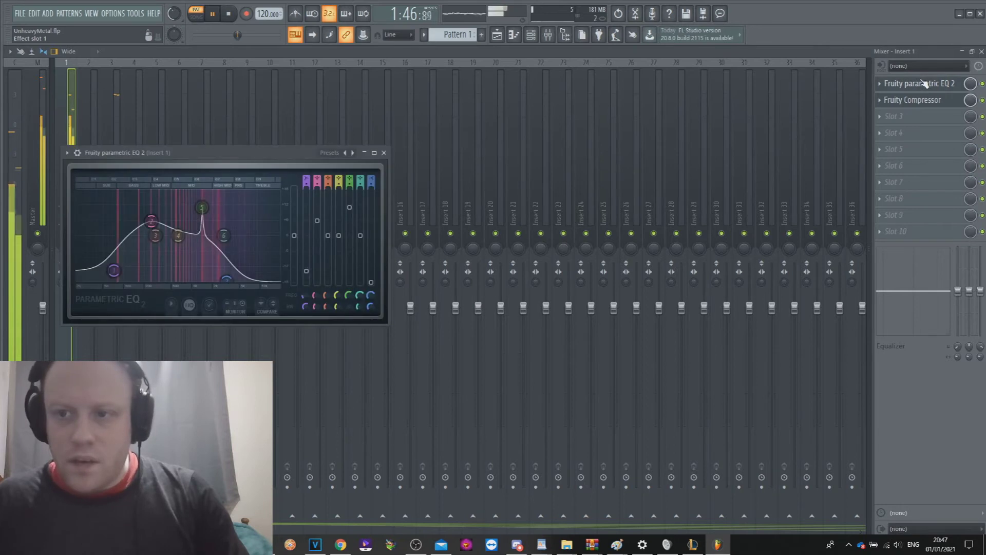
left_click_drag(295, 235, 294, 252)
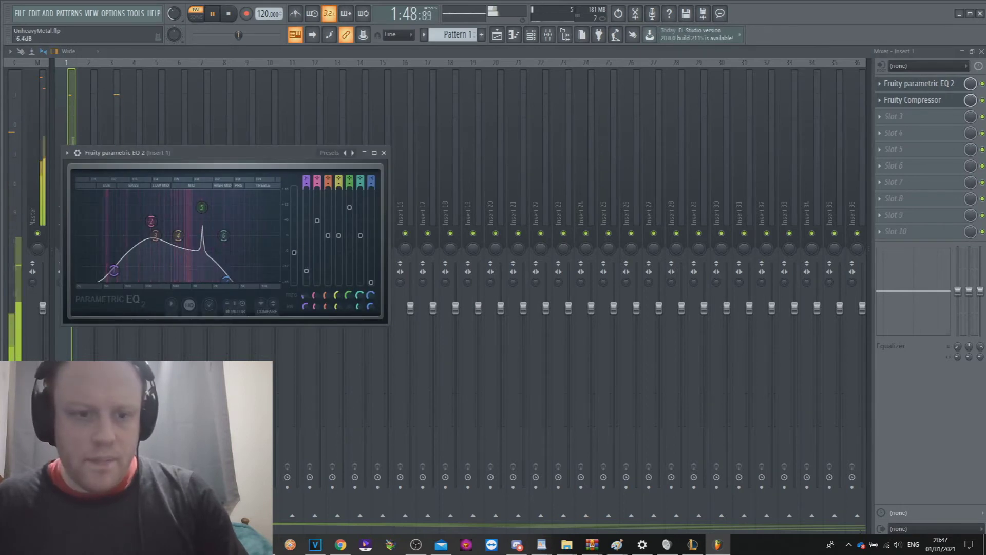
left_click(383, 152)
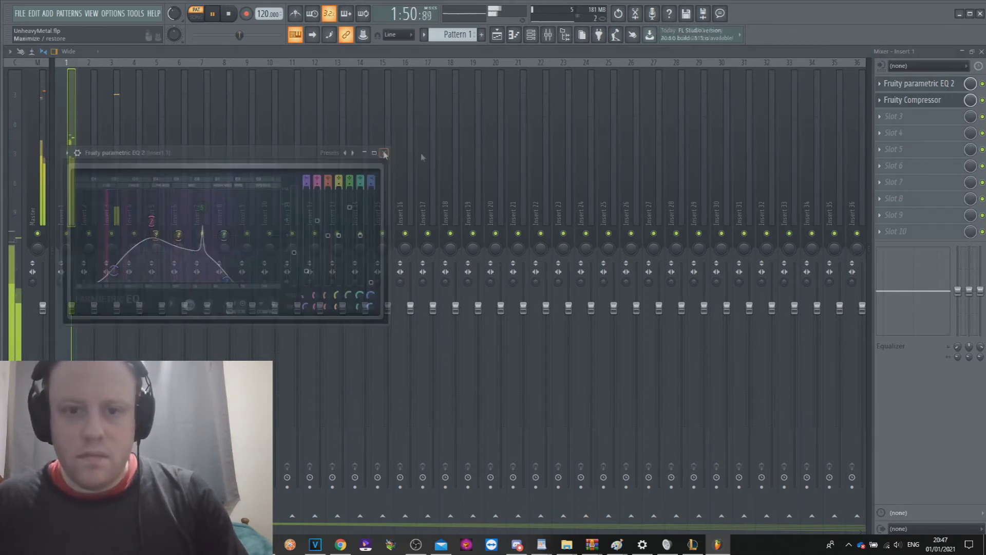
left_click(981, 52)
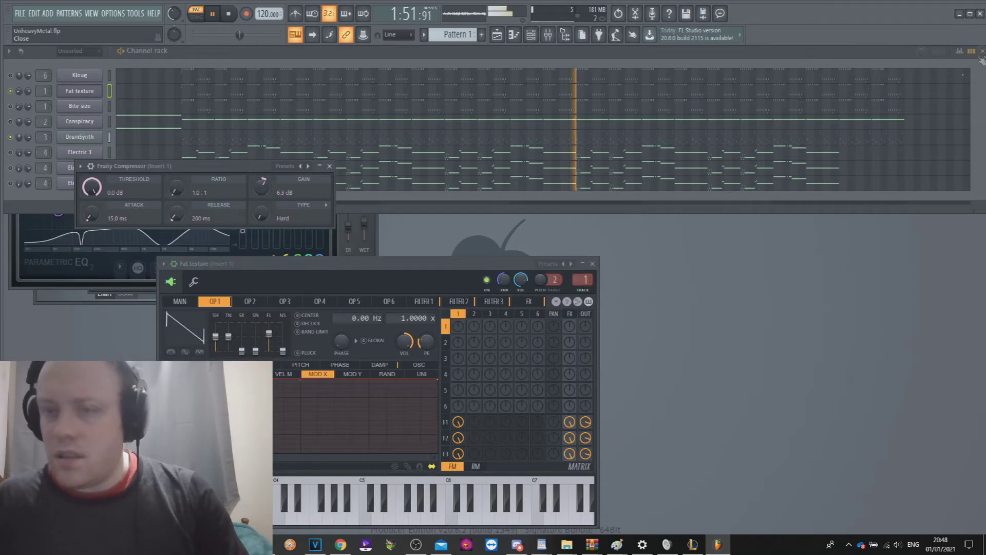
- Unmute the Bite size, Kloug and Conspiracy channels and adjust the panning of Fat texture and DrumSynth
left_click(15, 109)
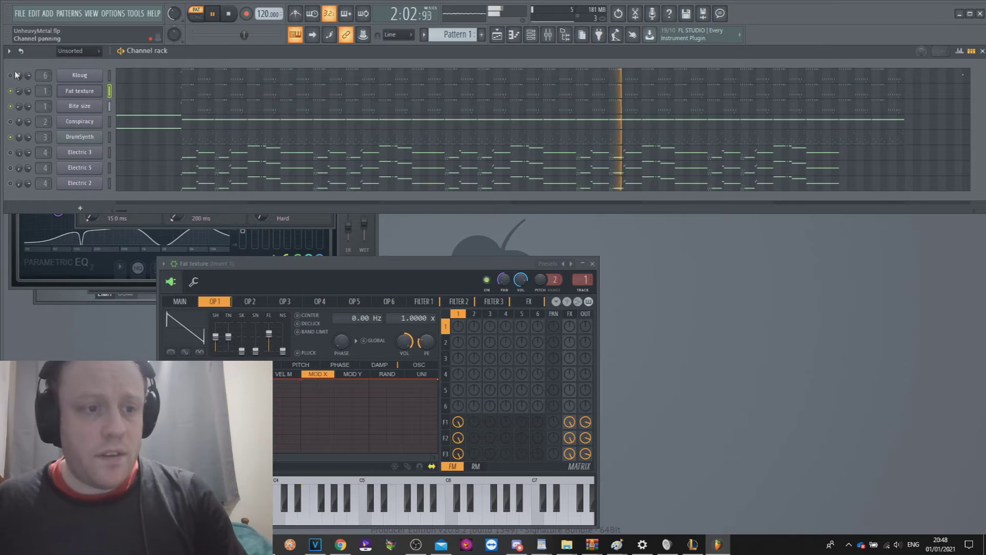
left_click_drag(19, 92, 20, 105)
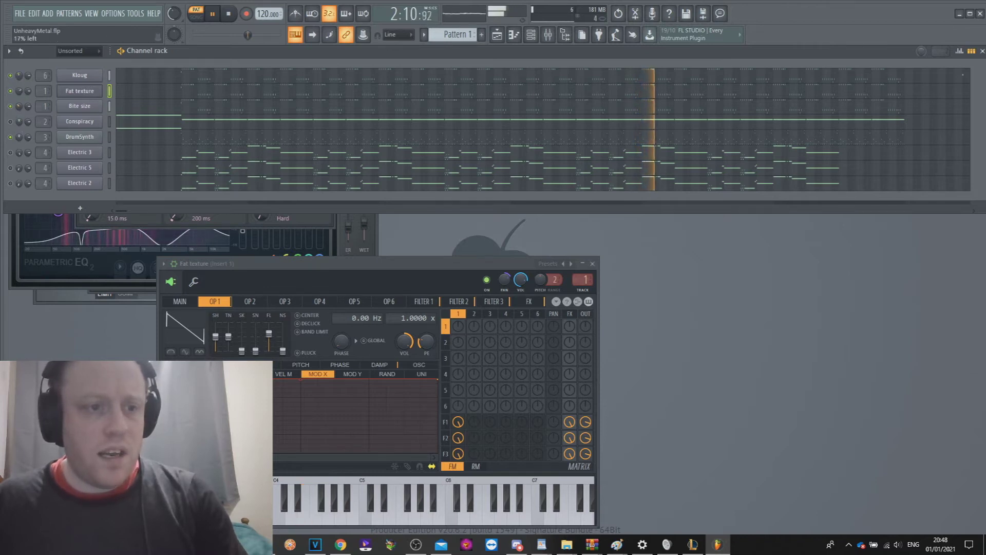
left_click_drag(19, 138, 19, 132)
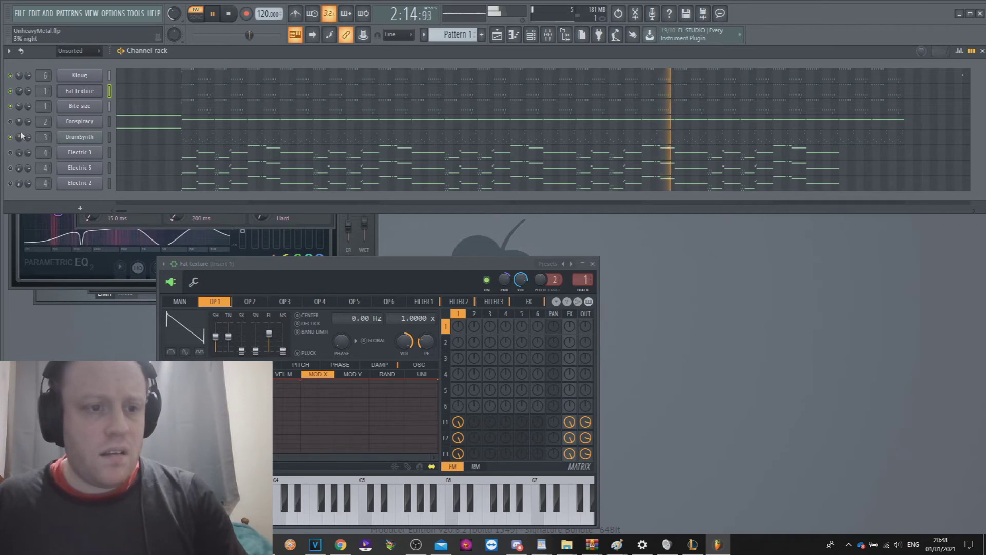
- Mute the Bite size, Fat texture, Kloug and Conspiracy channels, leaving DrumSynth playing
left_click(11, 107)
left_click(11, 91)
left_click(10, 76)
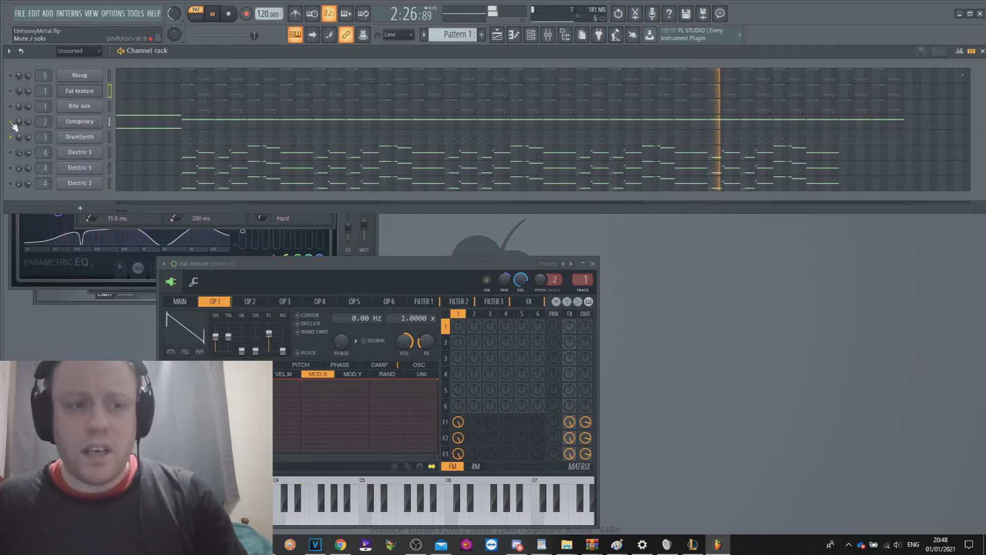
- Stop playback and delete all Conspiracy notes from bar 9 onward, keeping the two long opening notes
key("space")
left_click(209, 123)
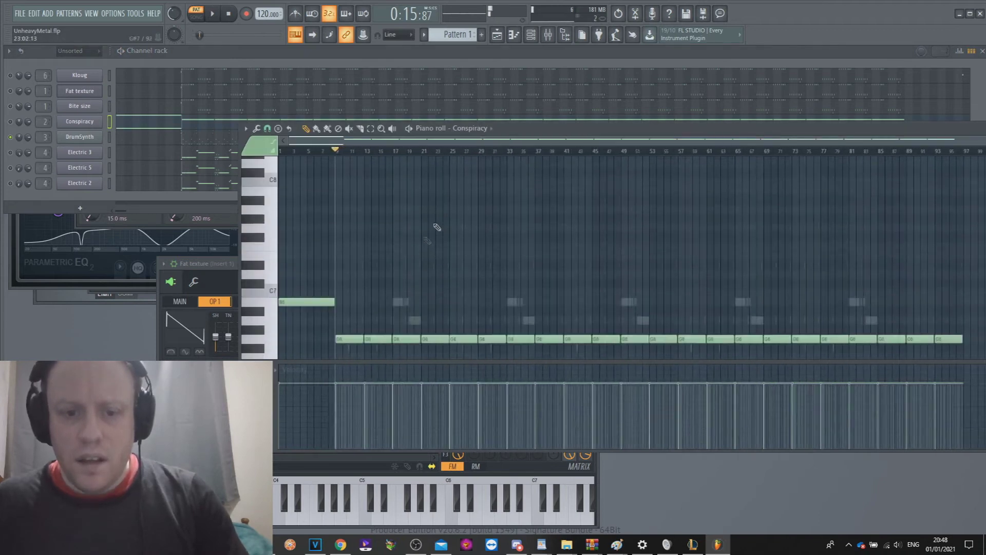
scroll(351, 250, "down", 4)
left_click_drag(342, 229, 586, 215)
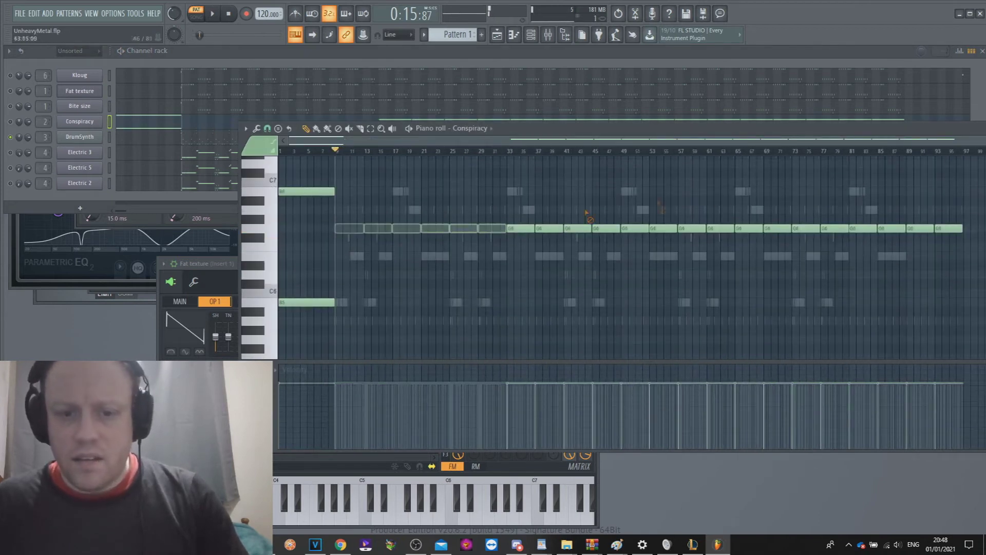
left_click_drag(949, 230, 523, 233)
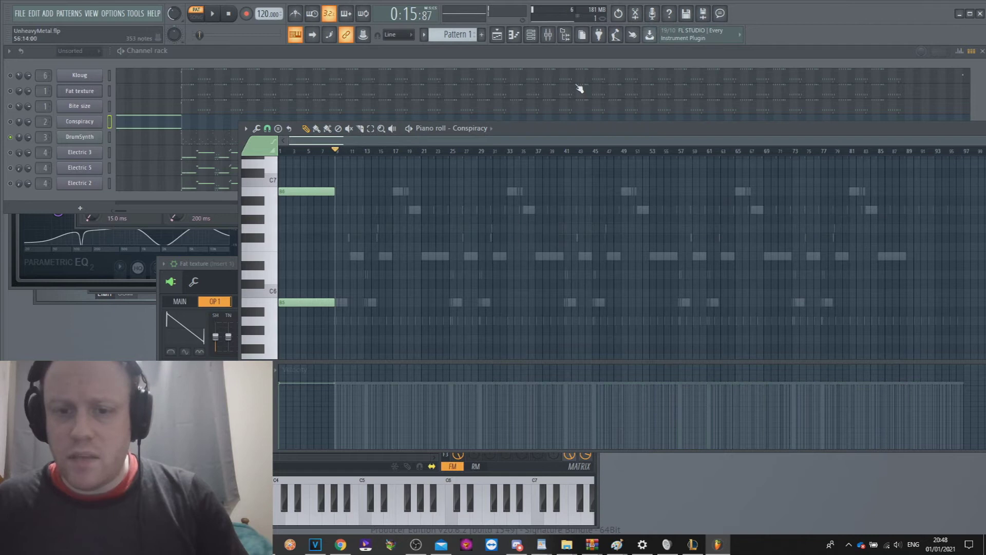
- Save the project and play the pattern with only the Electric 3 channel unmuted
left_click(571, 63)
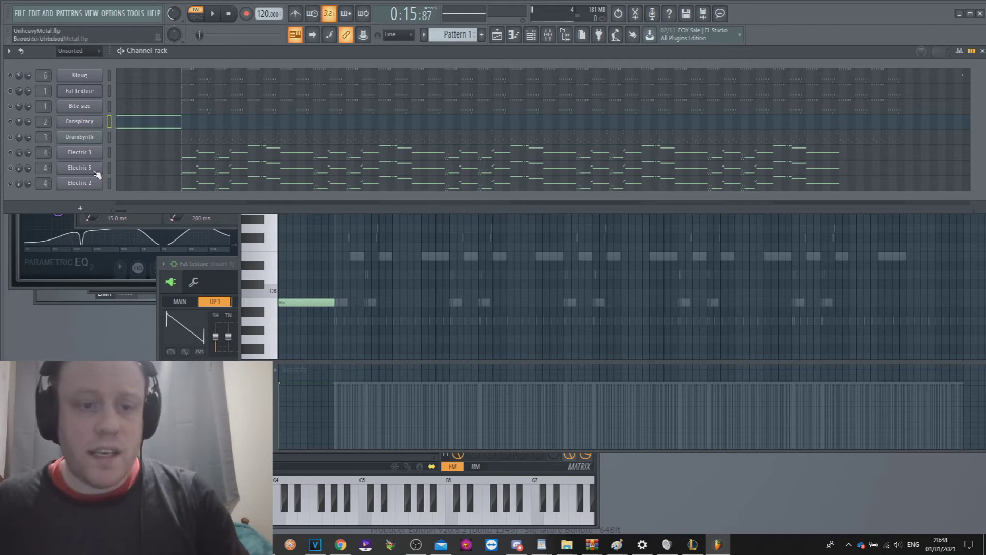
left_click(12, 154)
key("space")
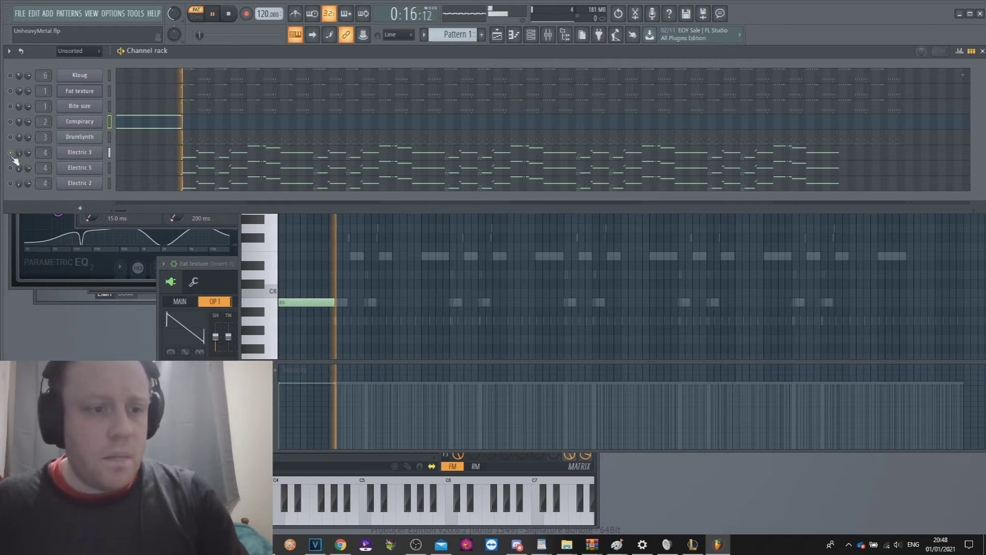
- Stop playback, unmute only Electric 2, route it to mixer track 8 and play the pattern
key("space")
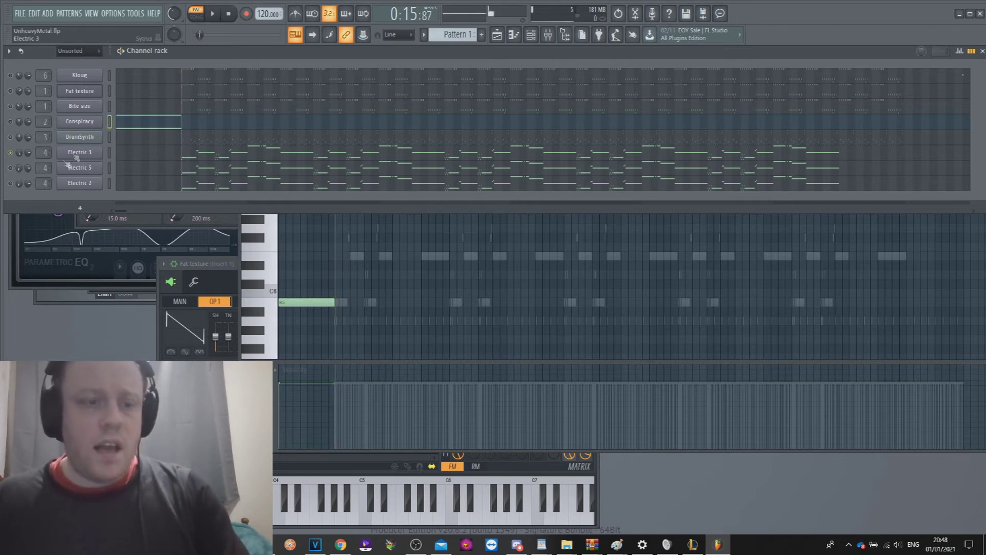
left_click(10, 183)
key("space")
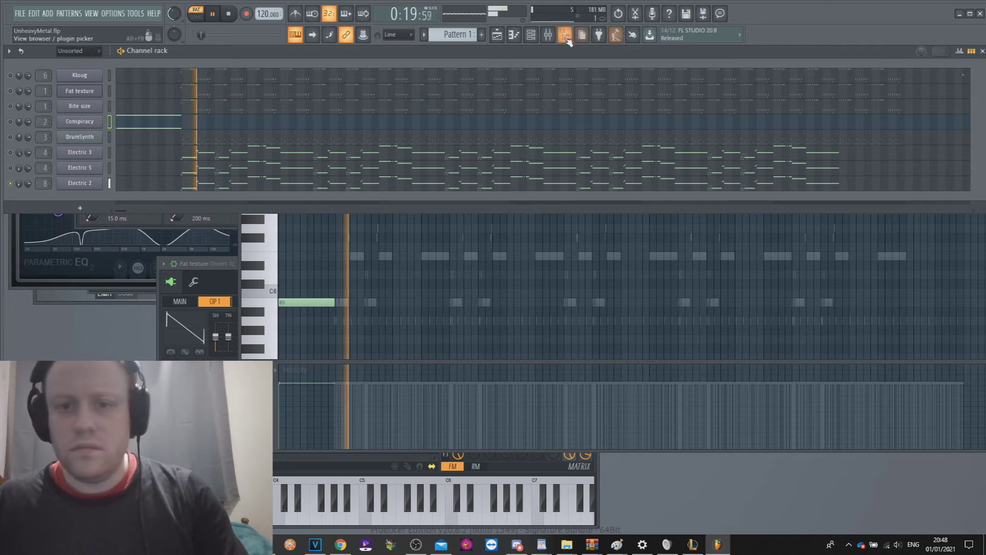
- Load Fruity Blood Overdrive into slot 1 of Insert 8 and raise its pre amp to about 0.23
left_click(548, 34)
left_click(882, 85)
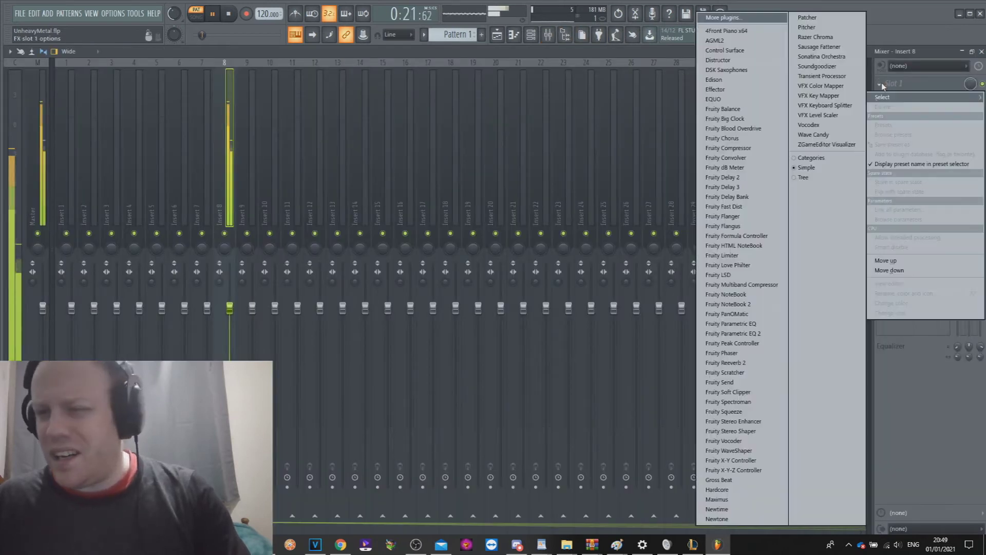
left_click(756, 130)
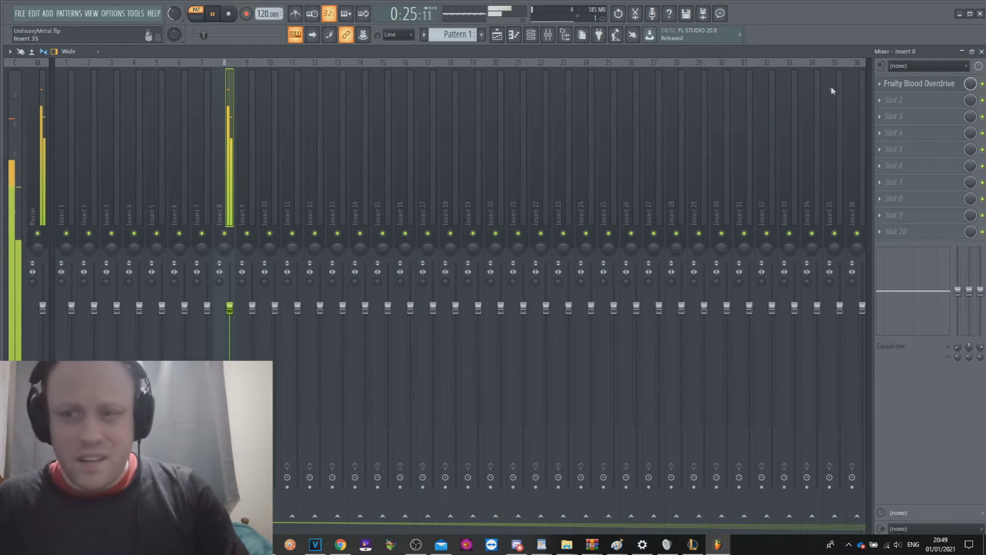
left_click(902, 90)
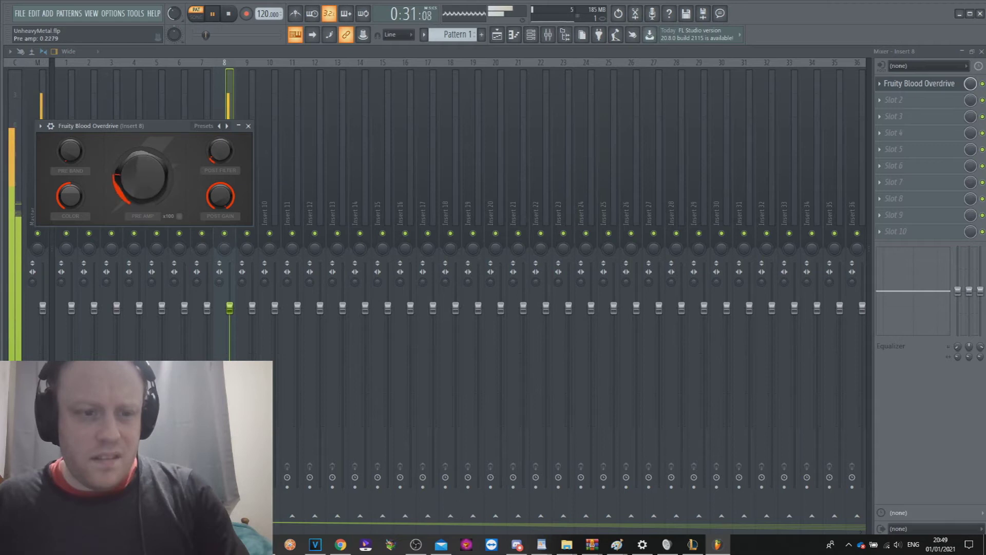
- Add Fruity Reeverb 2 in slot 5 and Fruity Delay 2 in slot 2 of Insert 8, lowering both mix levels, the reverb's to 13%
left_click(883, 150)
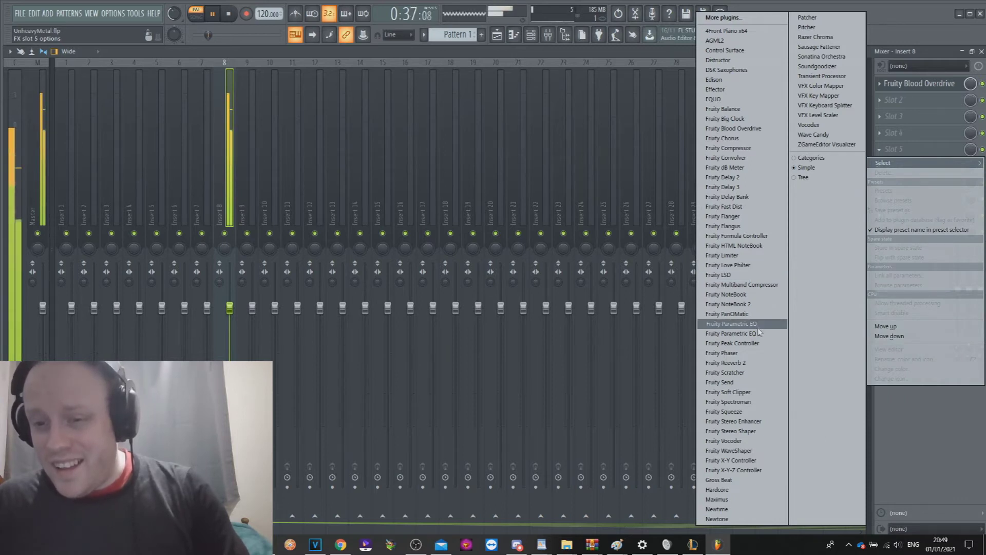
left_click(738, 363)
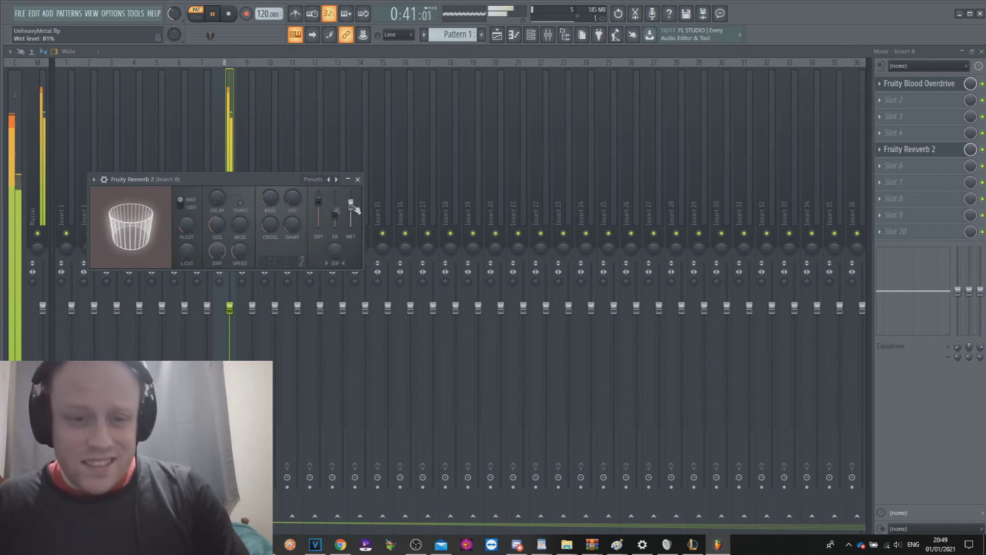
left_click(897, 99)
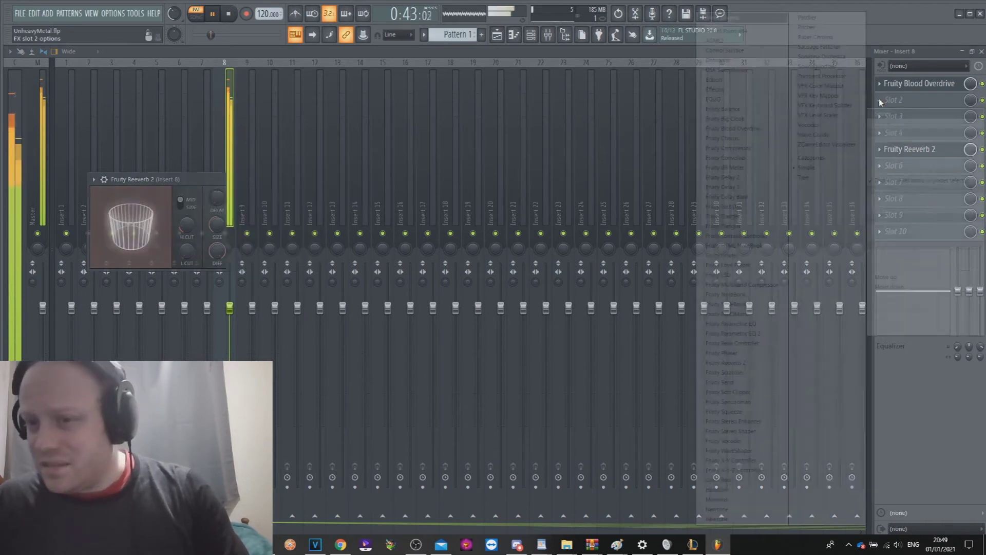
left_click(750, 178)
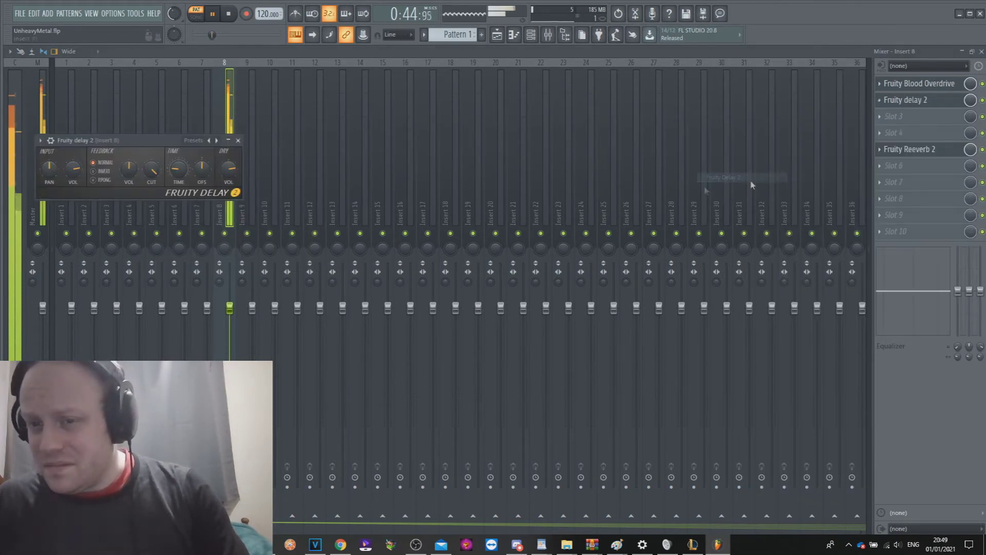
left_click_drag(969, 102, 970, 132)
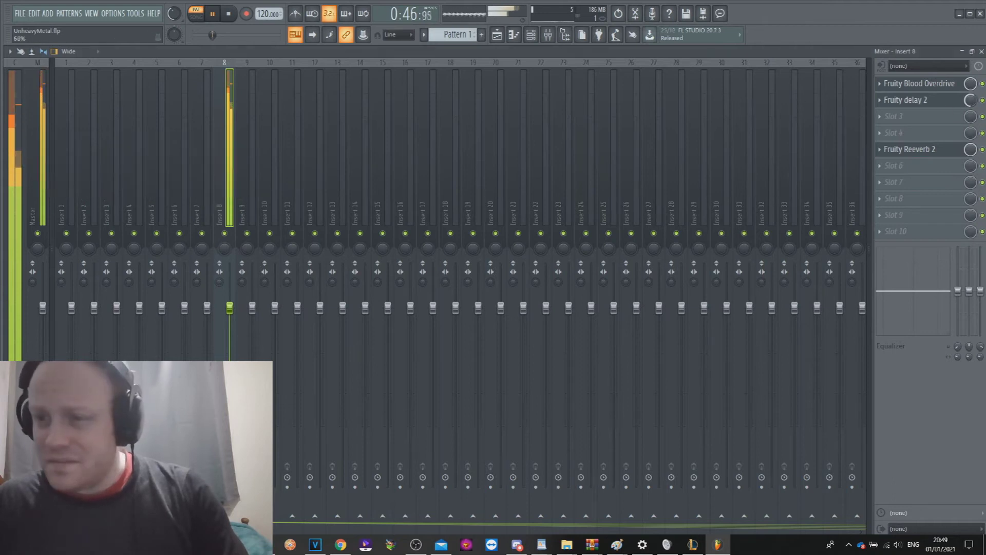
key("space")
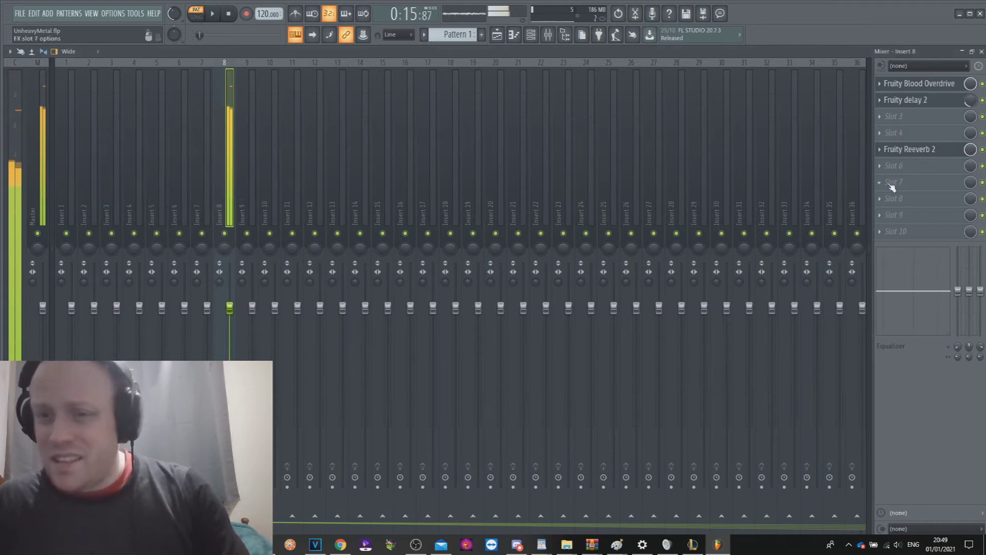
left_click_drag(965, 104, 965, 123)
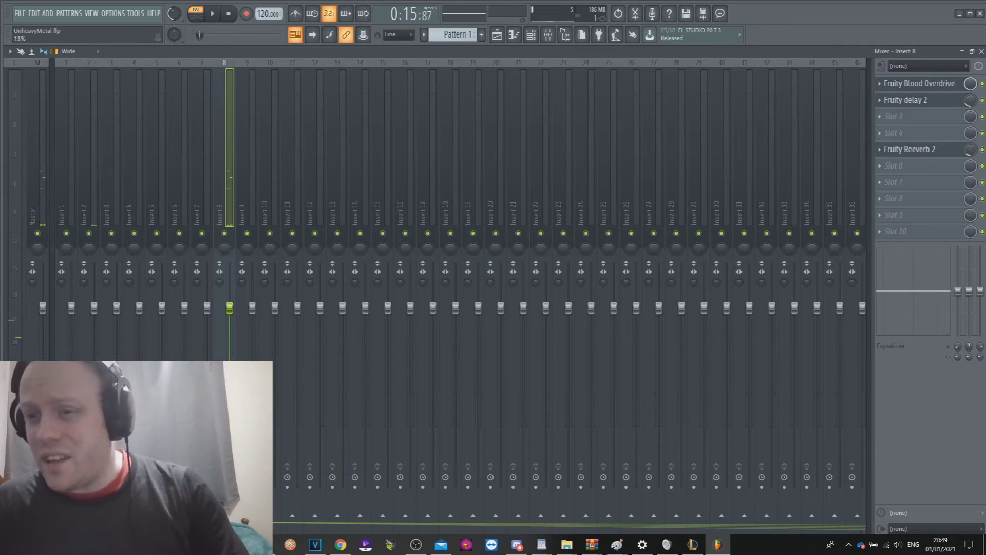
- Add Fruity Limiter in slot 6 of Insert 8 and return from the mixer to the channel rack
left_click(880, 171)
left_click(747, 255)
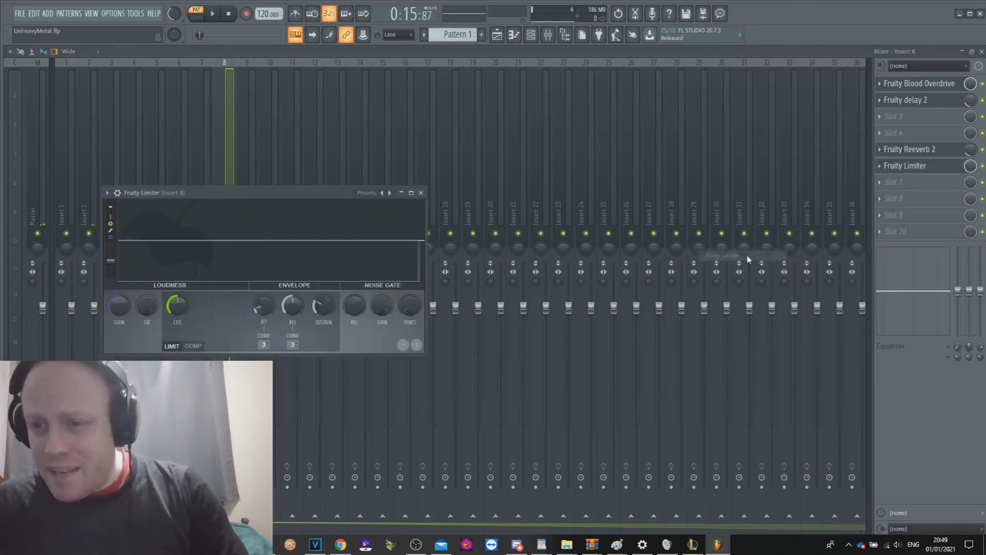
left_click(982, 52)
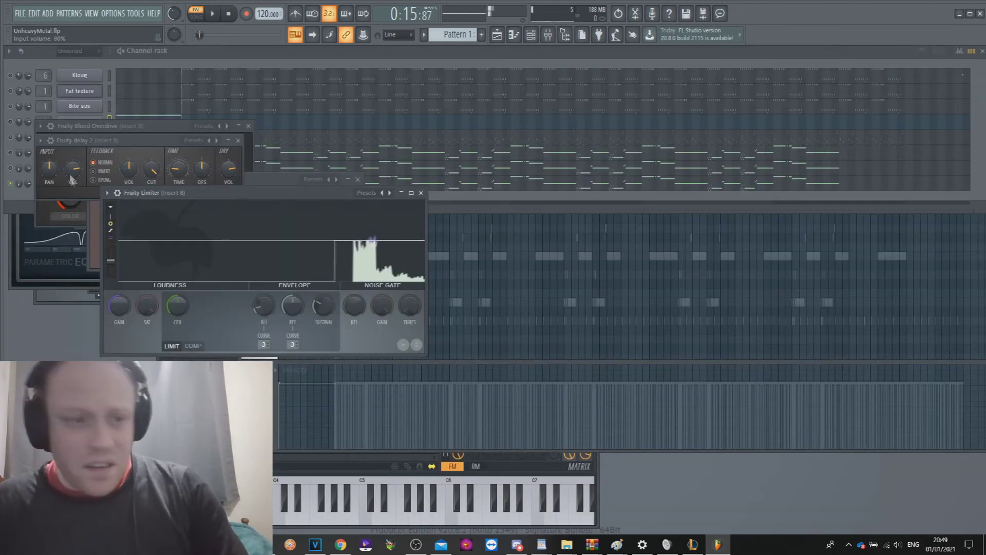
left_click(119, 63)
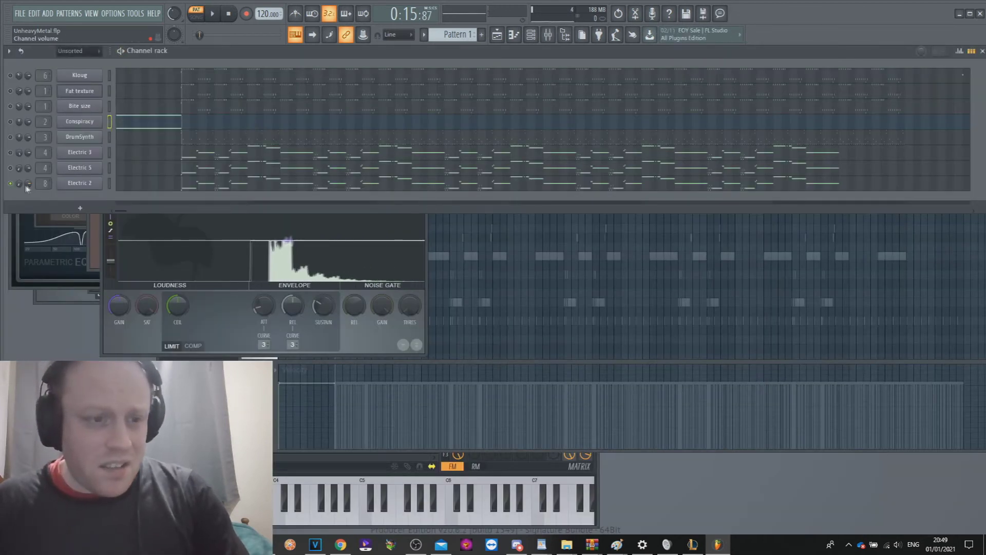
- Play the pattern with DrumSynth and Electric 5 unmuted, and pan Electric 2 about 66% left
key("space")
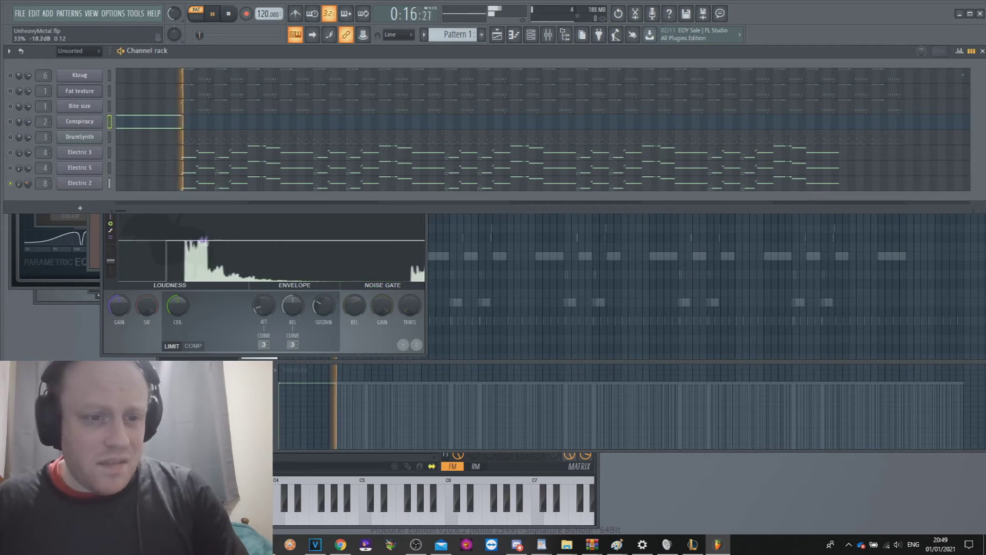
left_click(11, 137)
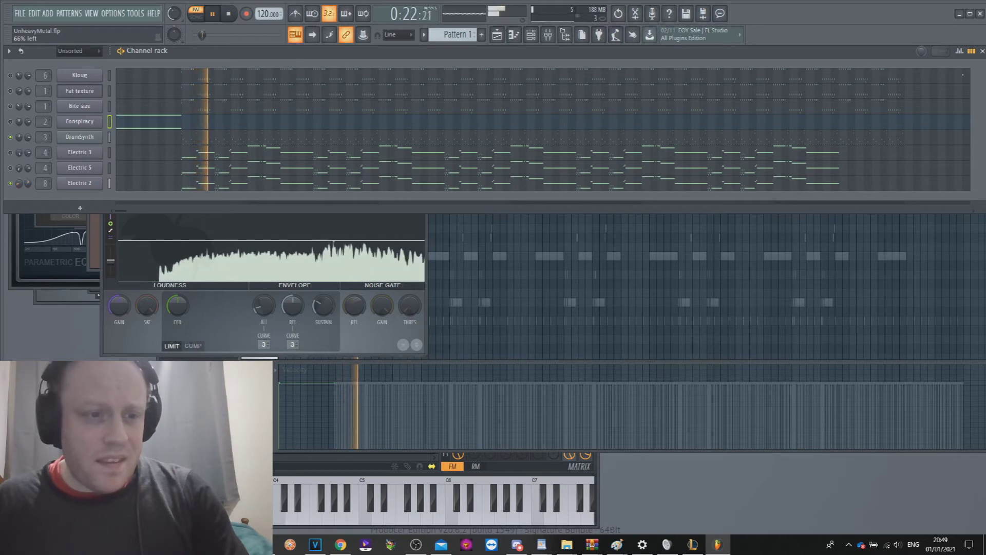
left_click(10, 168)
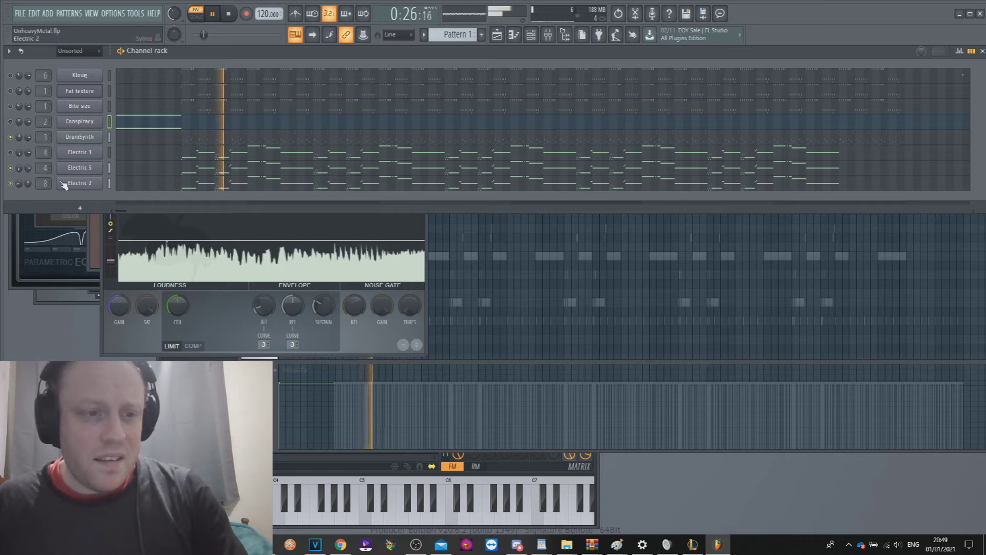
- Stop playback, route Electric 5 to mixer track 9 and open its instrument to audition a note
key("space")
scroll(43, 167, "up", 4)
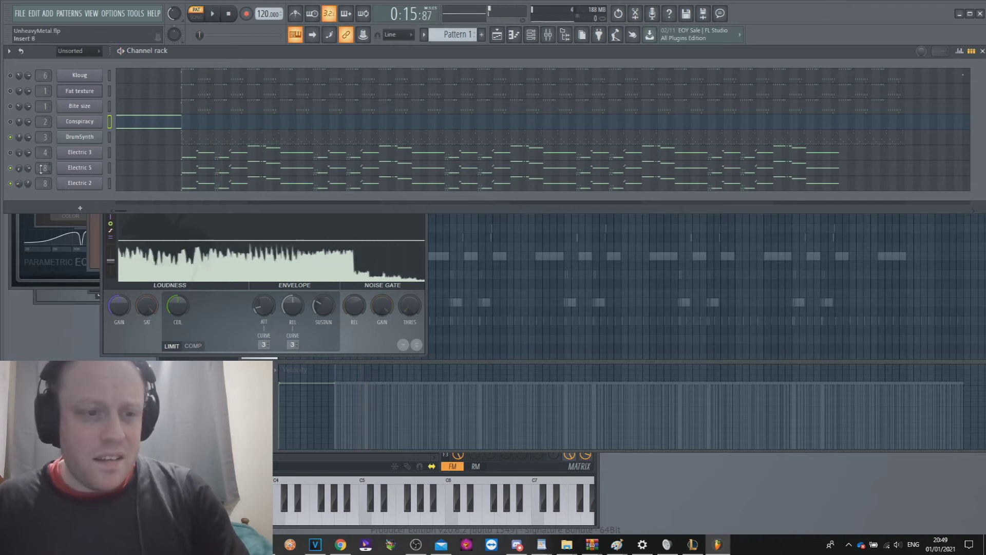
scroll(43, 167, "up", 1)
left_click(72, 168)
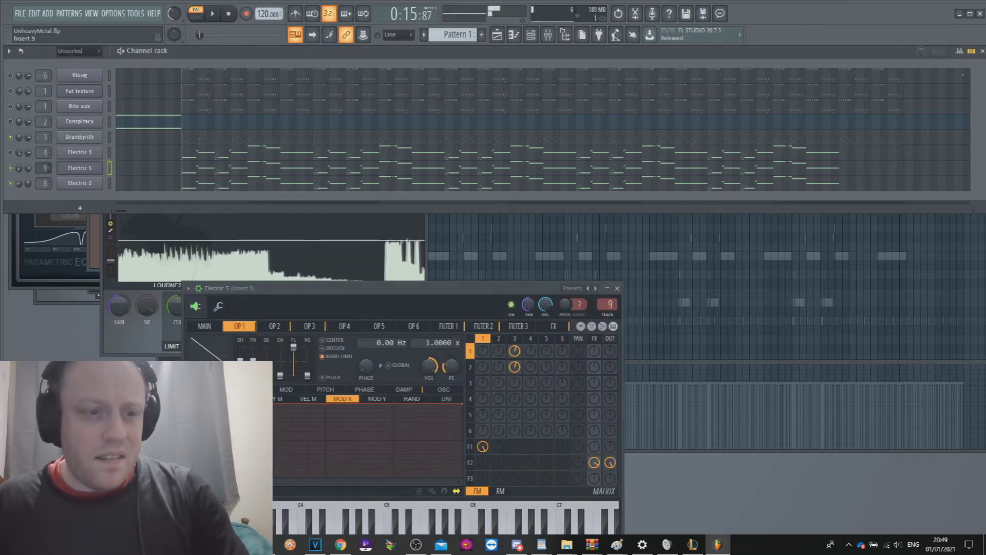
key("e")
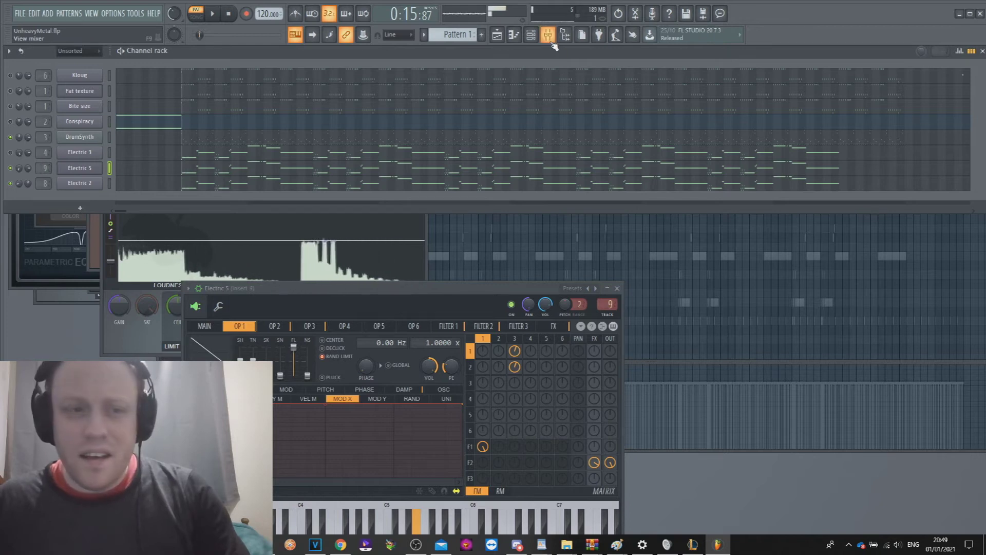
- Load Fruity Compressor into slot 1 of Insert 9 and set its gain to about 5.3 dB
left_click(550, 37)
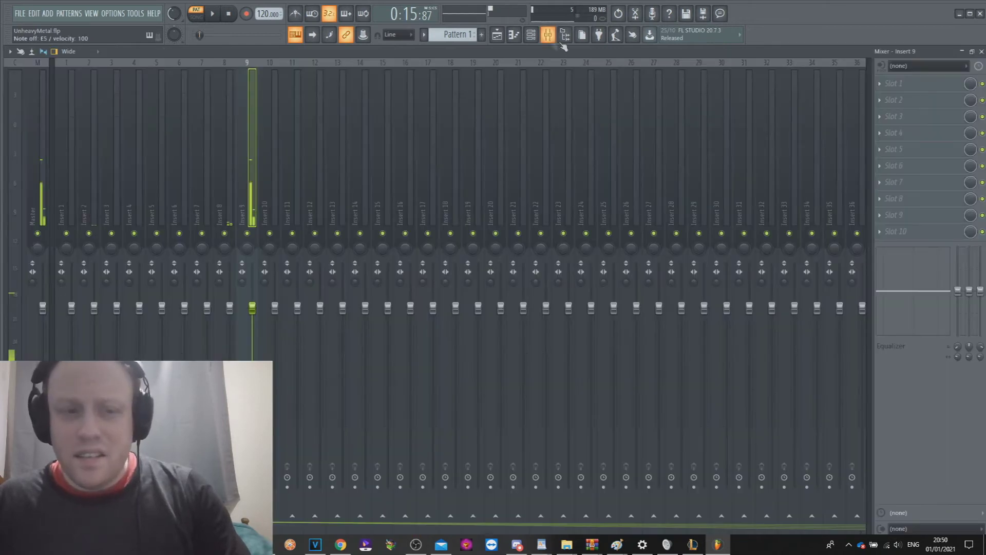
left_click(880, 85)
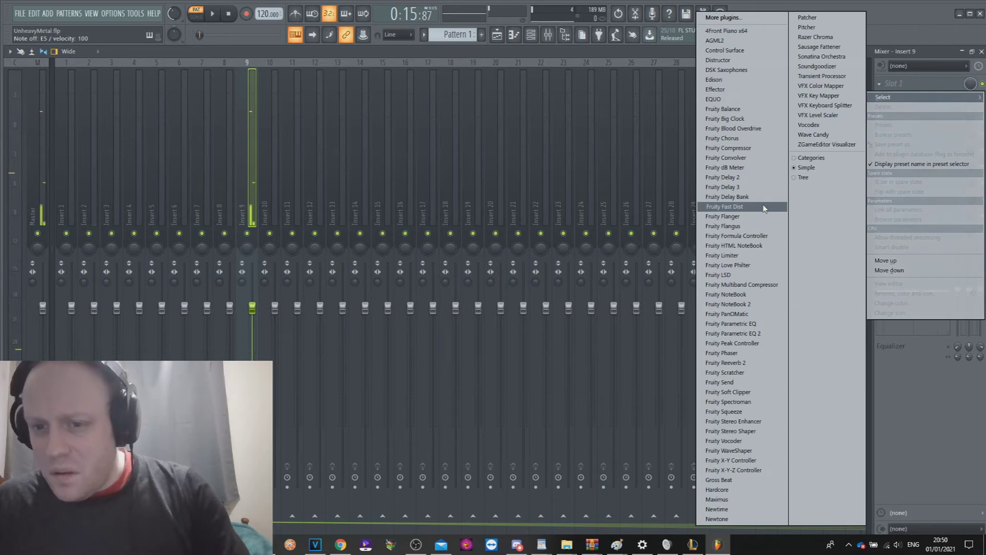
left_click(754, 149)
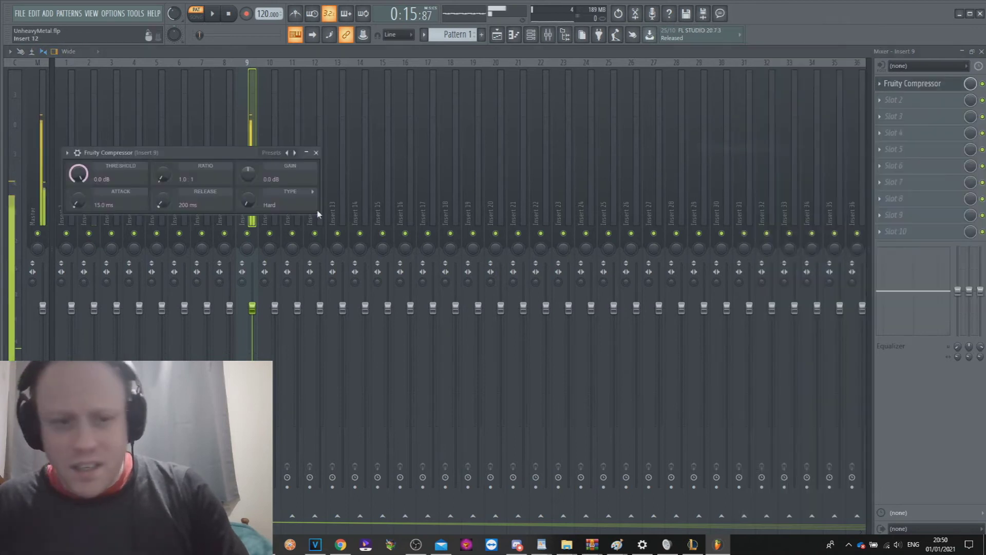
left_click_drag(248, 175, 248, 167)
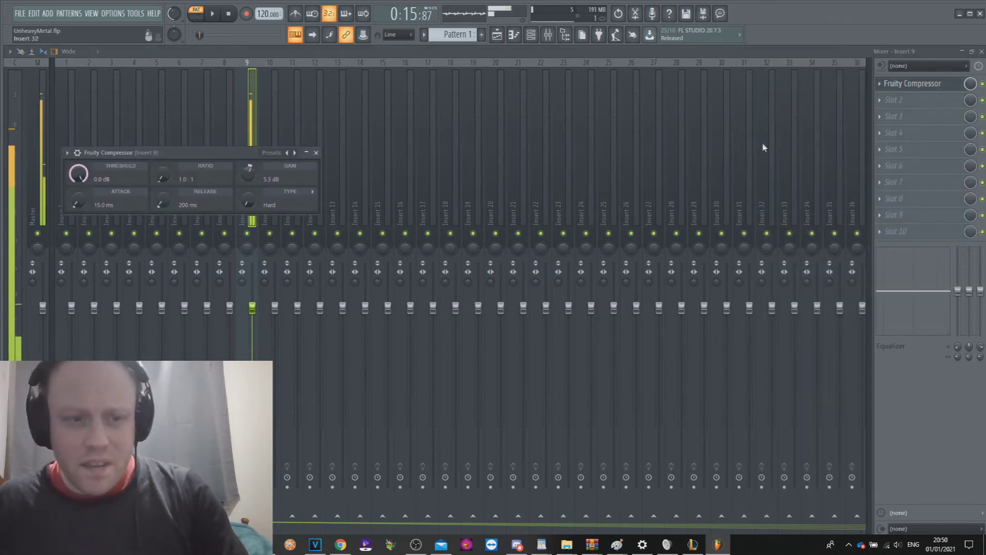
- Add Fruity Delay 2 in slot 2 of Insert 9, apply the Stereo effect preset and lower its mix level
left_click(881, 100)
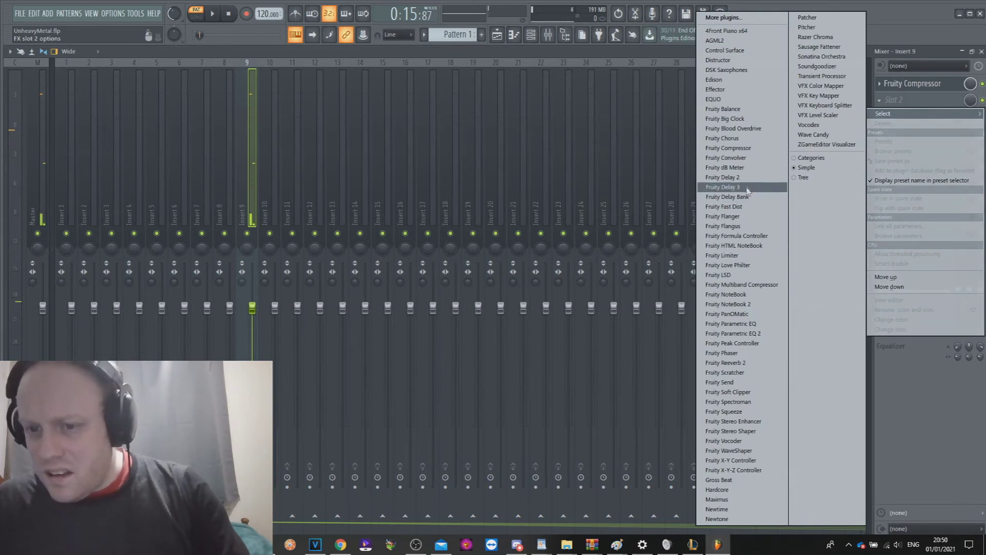
left_click(725, 178)
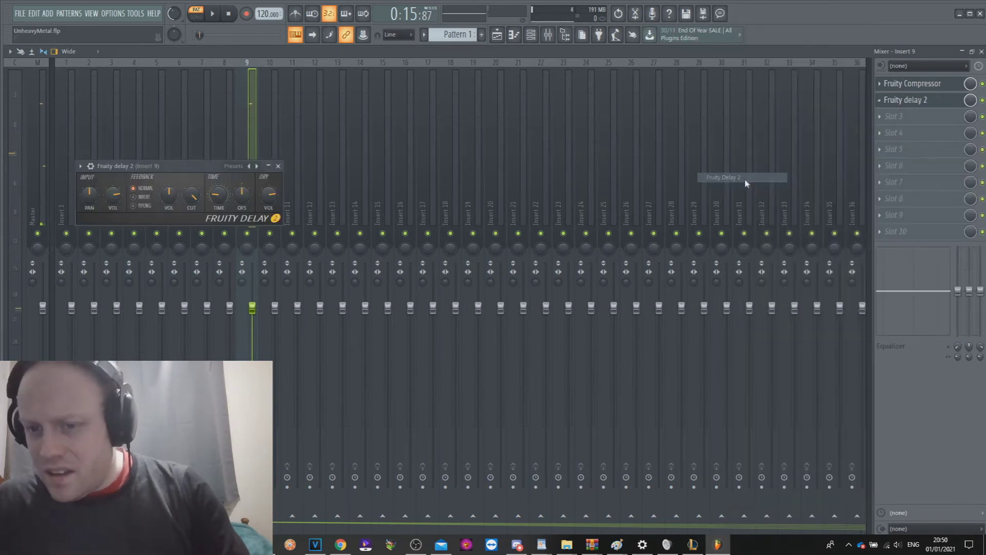
left_click(80, 167)
mouse_move(134, 206)
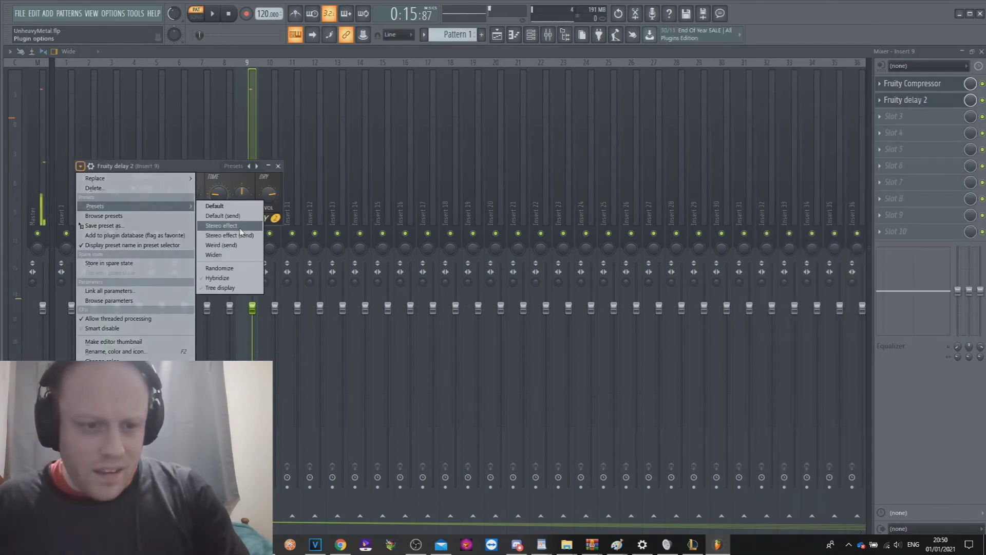
left_click(222, 225)
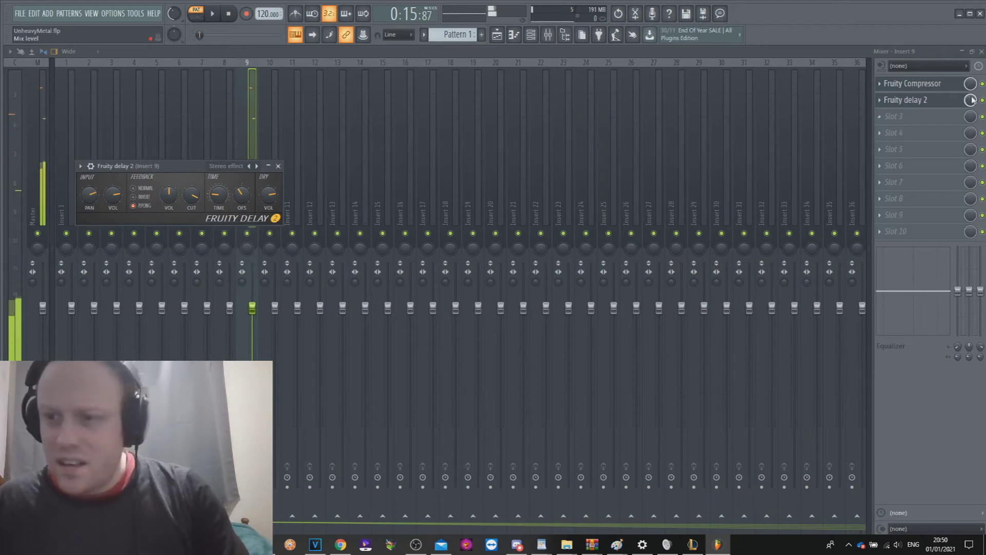
mouse_move(972, 100)
left_mouse_down()
mouse_move(972, 133)
mouse_move(972, 102)
left_mouse_up()
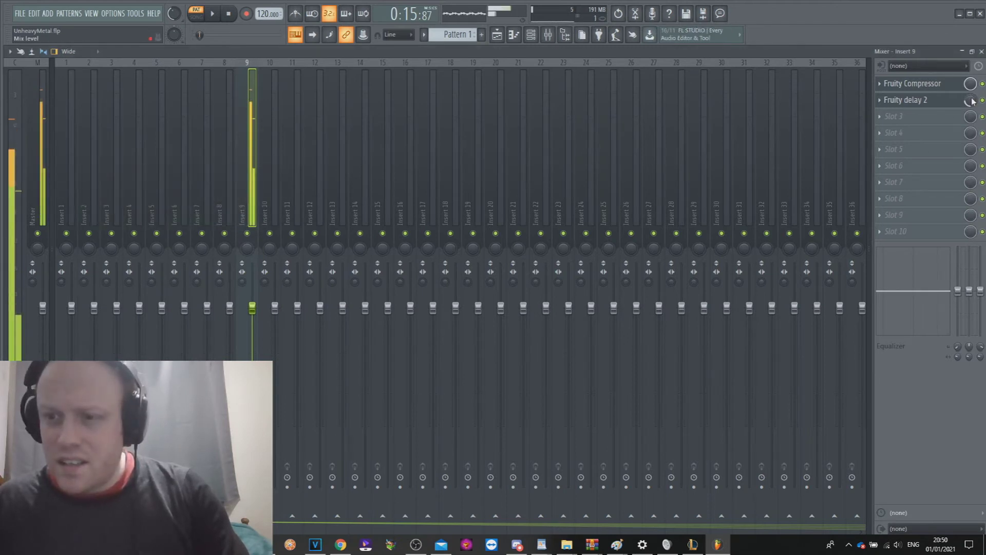
- Add Fruity Reeverb 2 in slot 3 of Insert 9 and raise its wet level slightly while auditioning a note
left_click(882, 122)
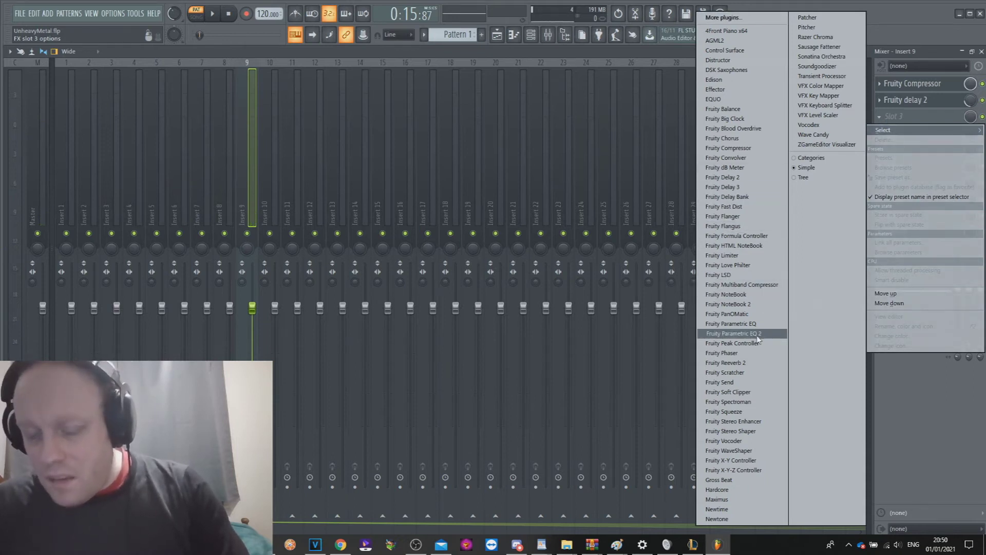
left_click(762, 360)
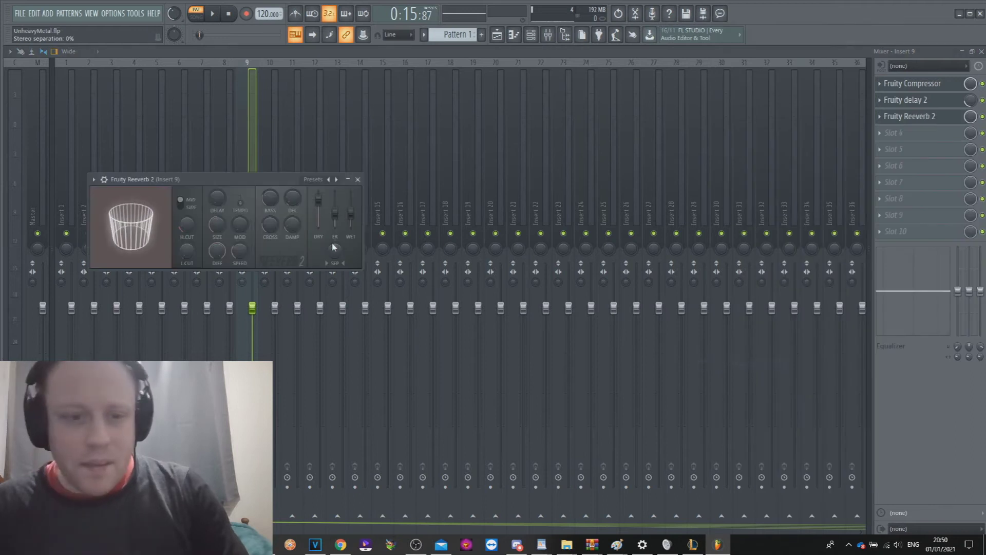
key("e")
left_click_drag(351, 217, 352, 214)
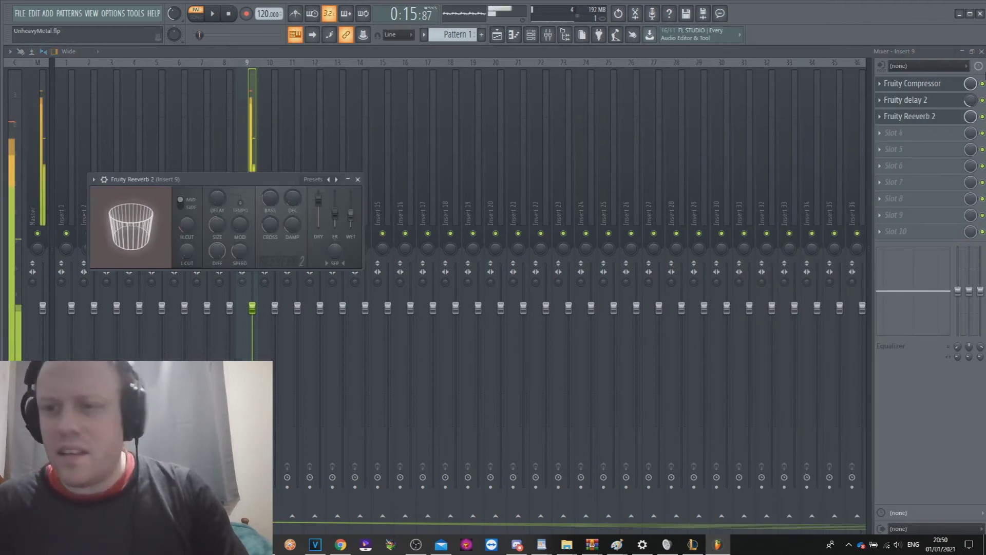
- Add Fruity Limiter in slot 4 of Insert 9 and close the mixer
left_click(888, 135)
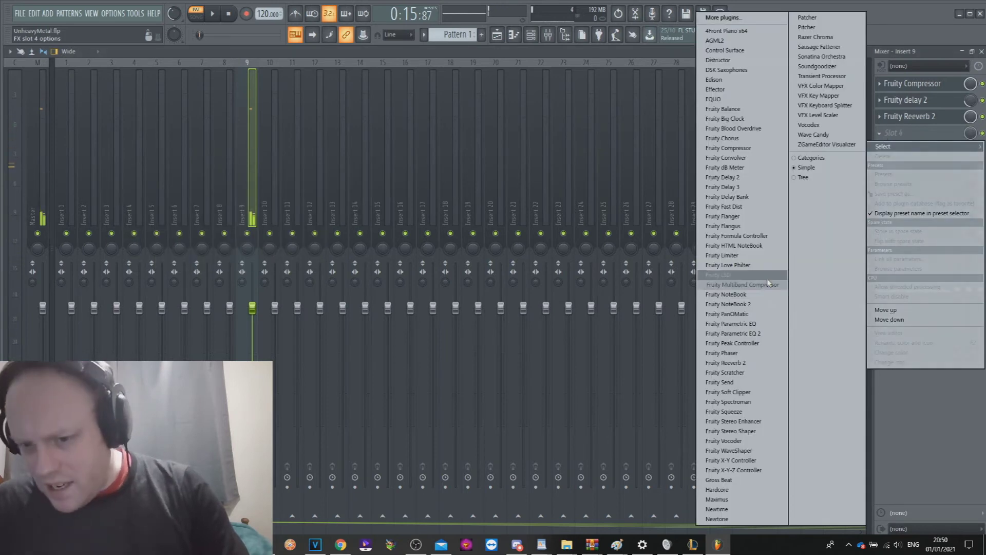
left_click(758, 256)
left_click(982, 51)
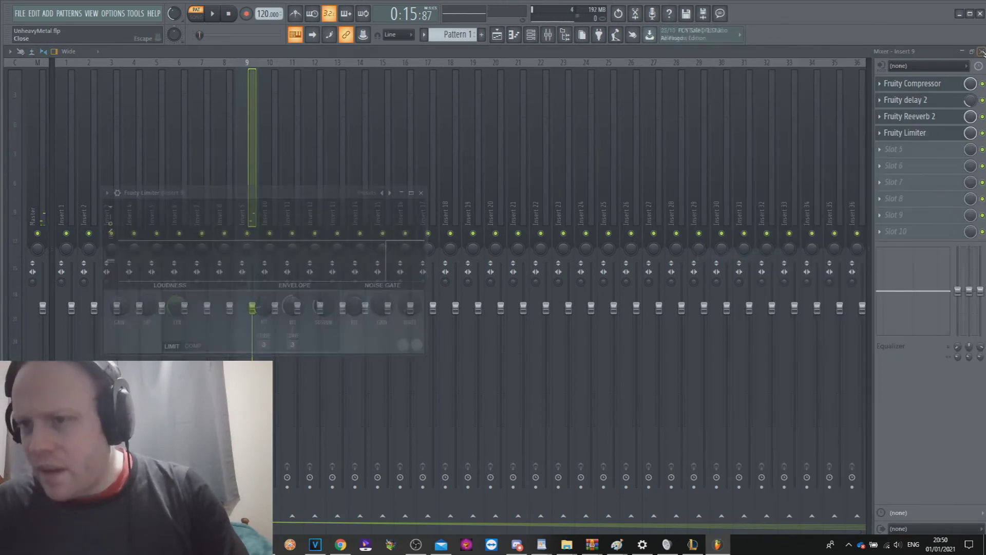
- Play back DrumSynth with Electric 5 and Electric 2 to check the balance, stop, and unmute Electric 3
key("space")
left_click(243, 58)
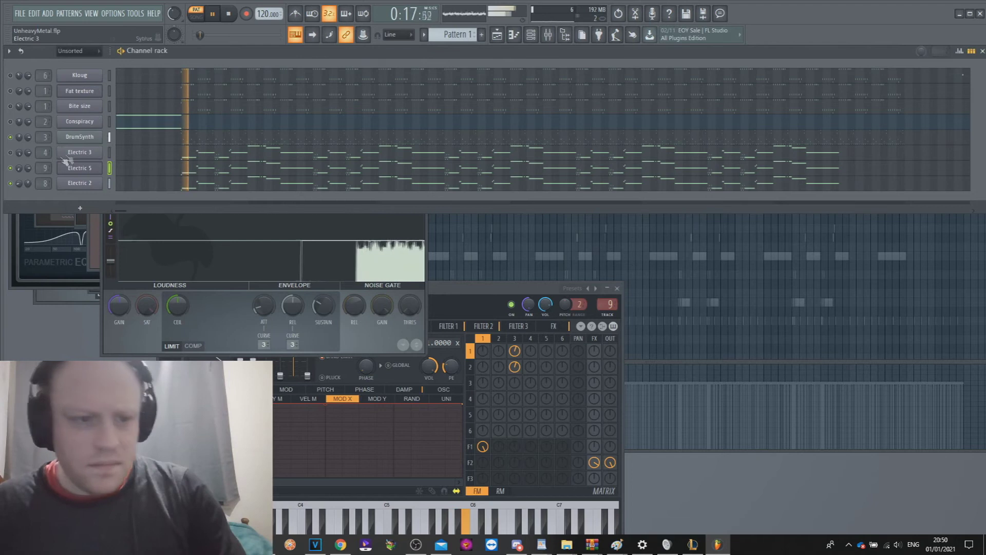
key("space")
key("space")
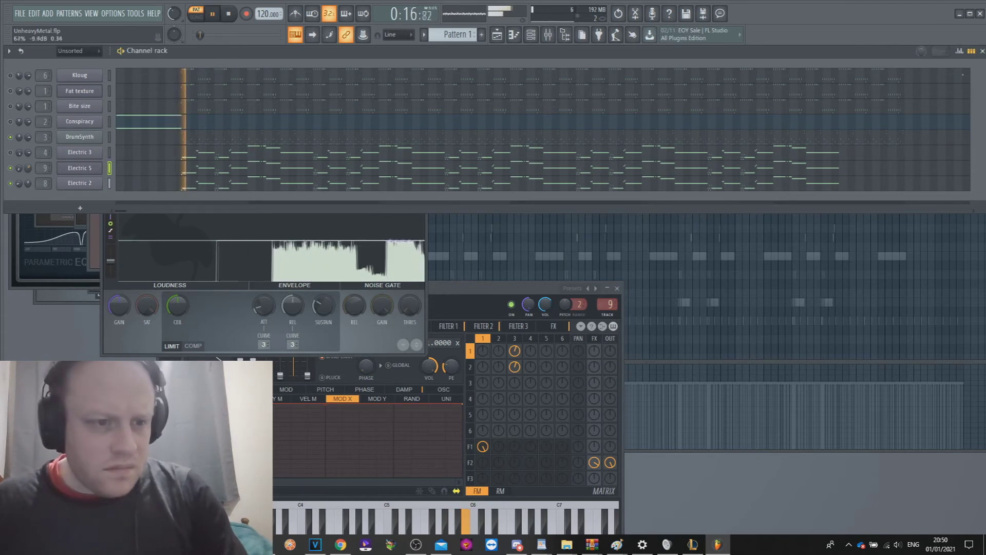
key("space")
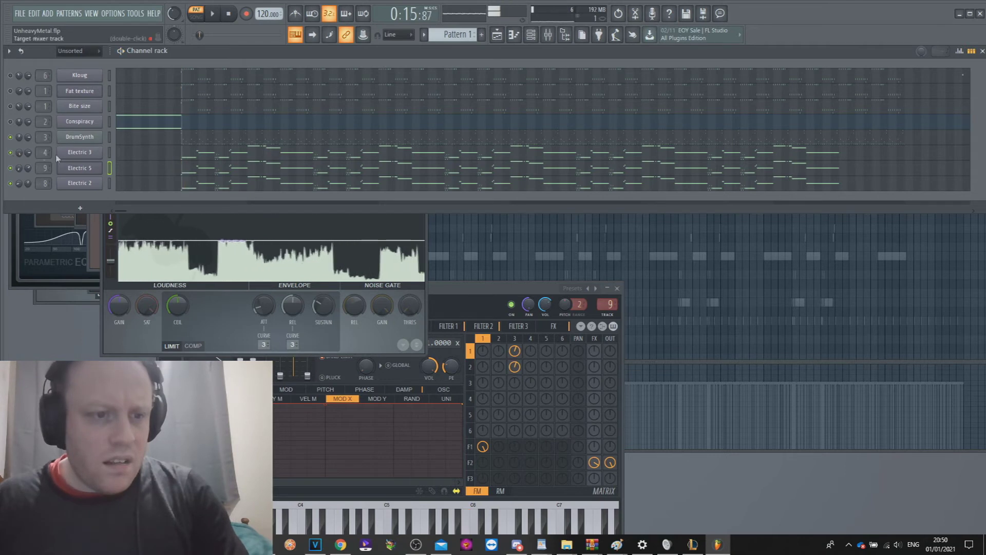
- Audition Electric 3, load Fruity Compressor into slot 1 of its mixer track, Insert 4, and close the mixer
left_click(87, 154)
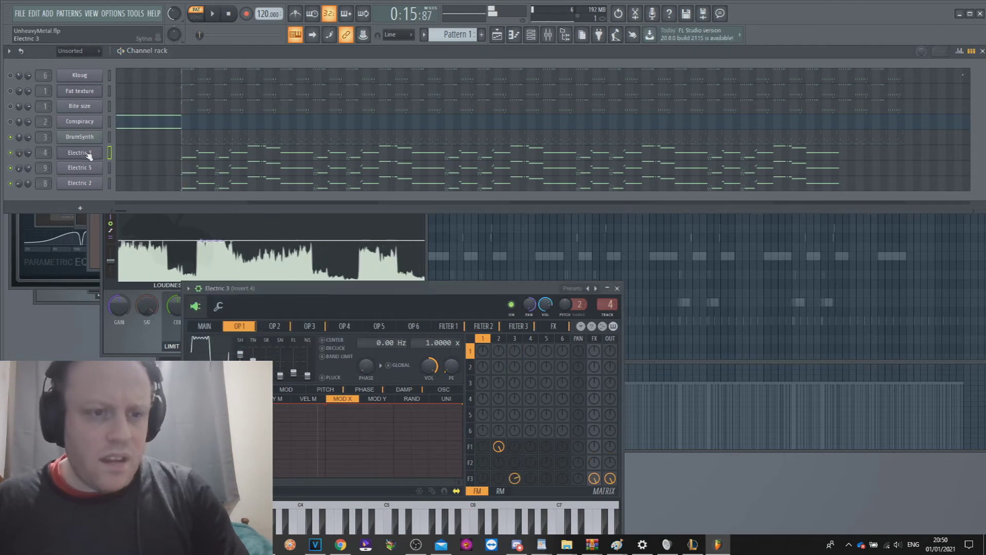
left_click(548, 35)
key("n")
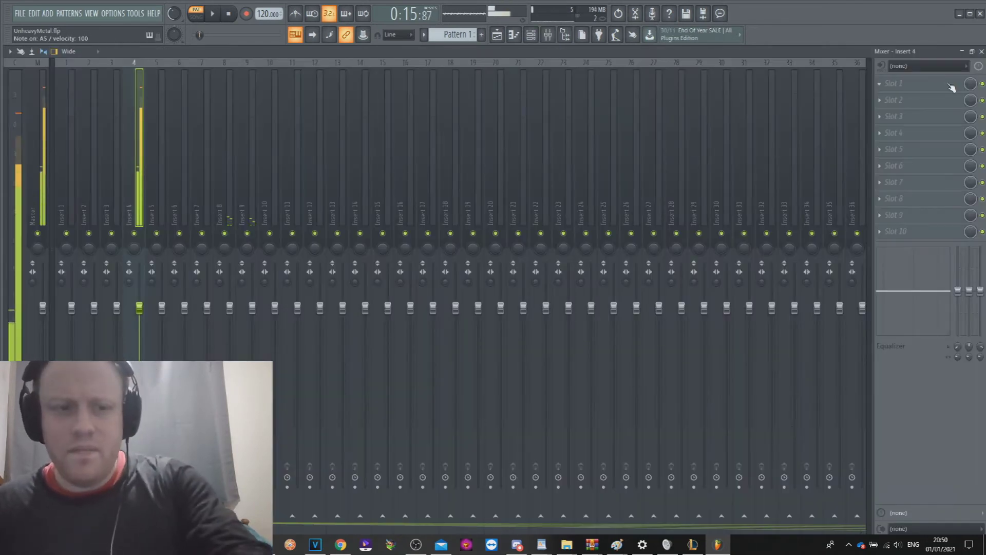
key("c")
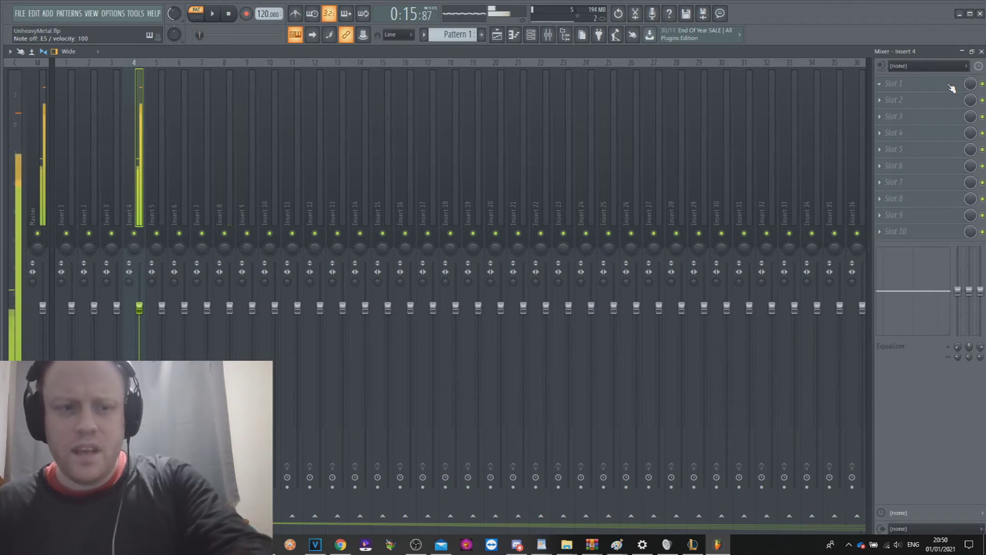
left_click(881, 87)
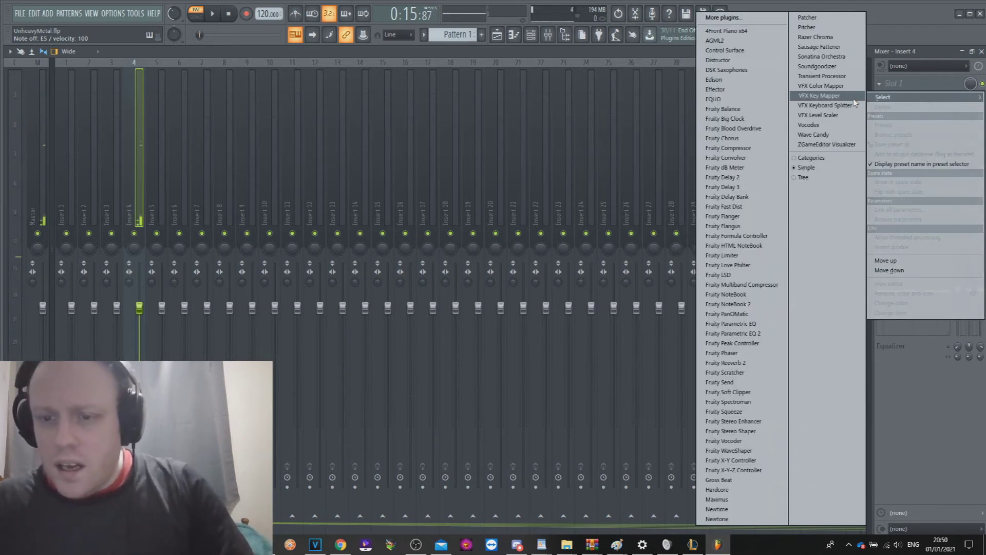
left_click(750, 149)
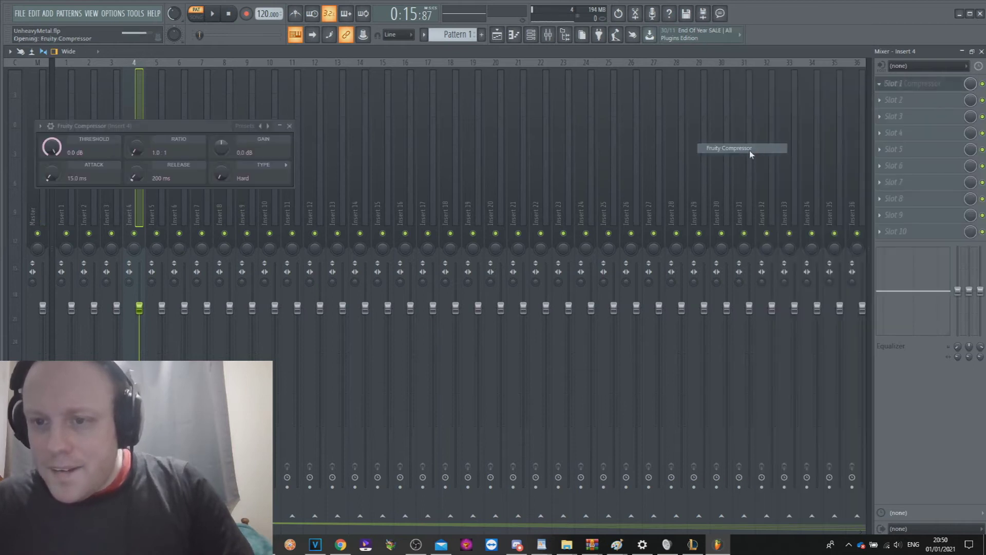
left_click(981, 52)
- Unmute all channels, play the full pattern with the master volume turned down slightly, and stop playback
left_click(201, 63)
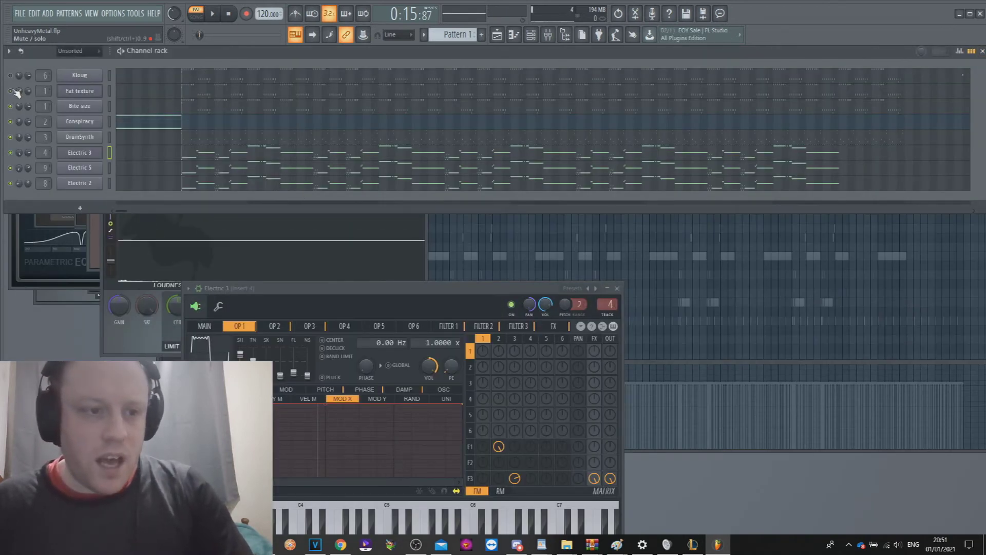
left_click(132, 76)
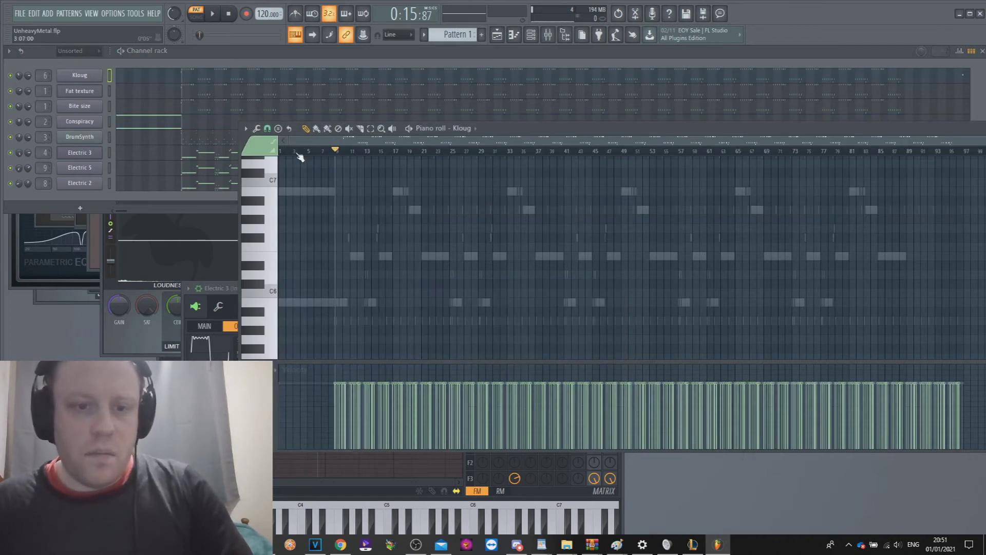
key("space")
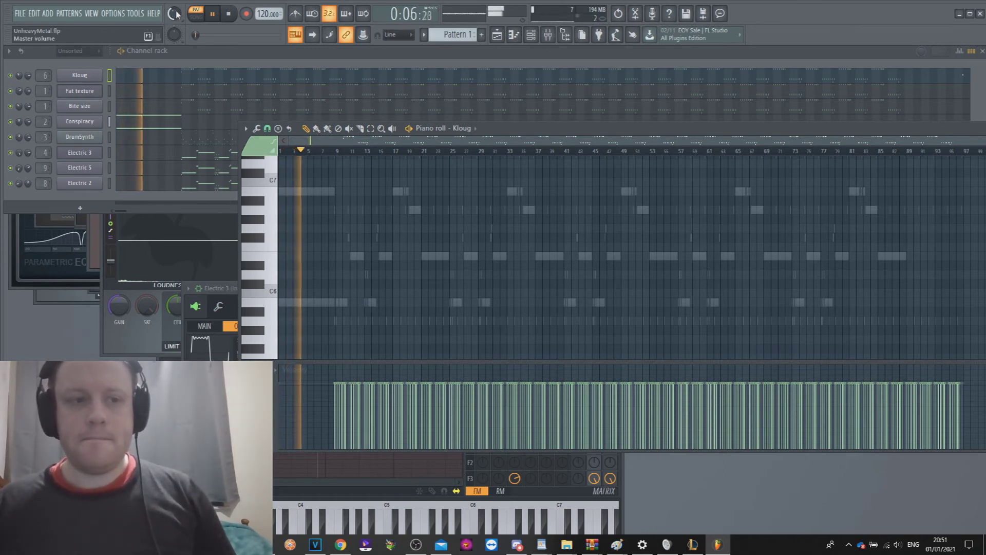
mouse_move(173, 17)
left_mouse_down()
mouse_move(173, 4)
mouse_move(177, 31)
left_mouse_up()
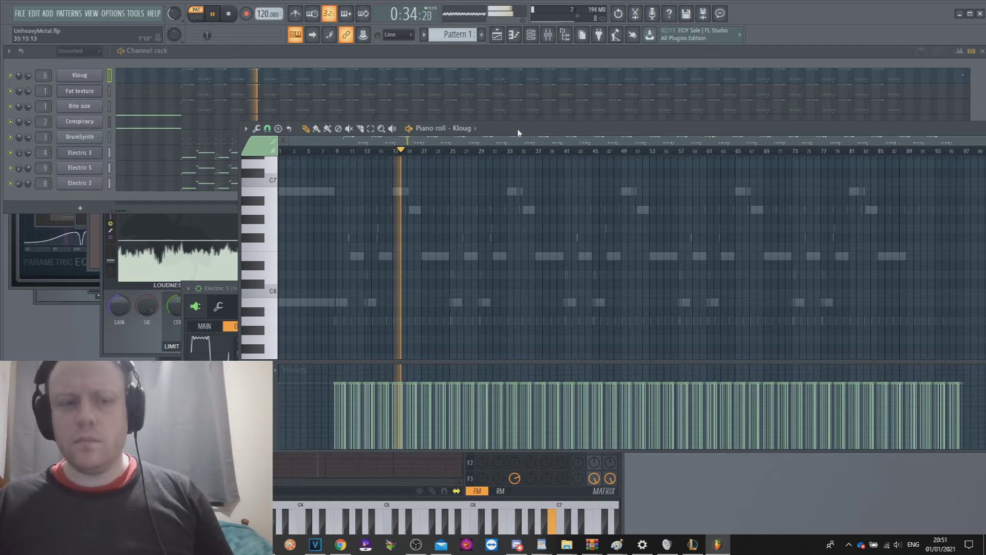
left_click(210, 202)
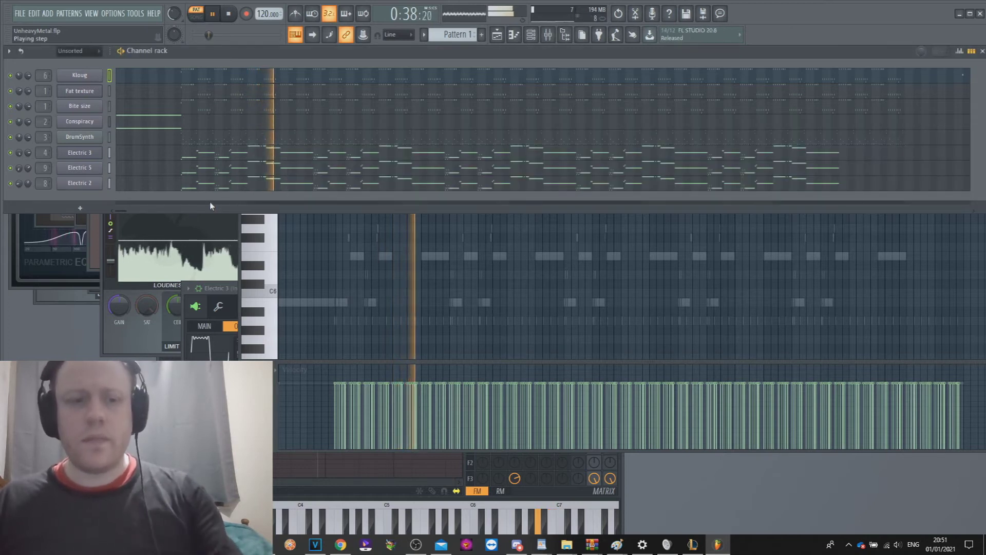
key("space")
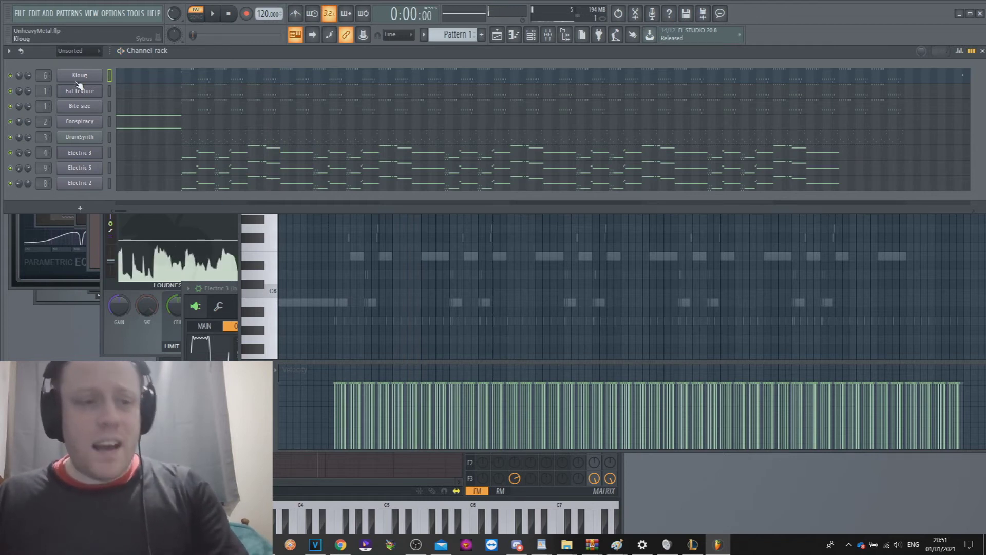
- Remove the mixer routing from all channels and play the pattern from about bar 9 to hear it without effects
scroll(41, 76, "up", 4)
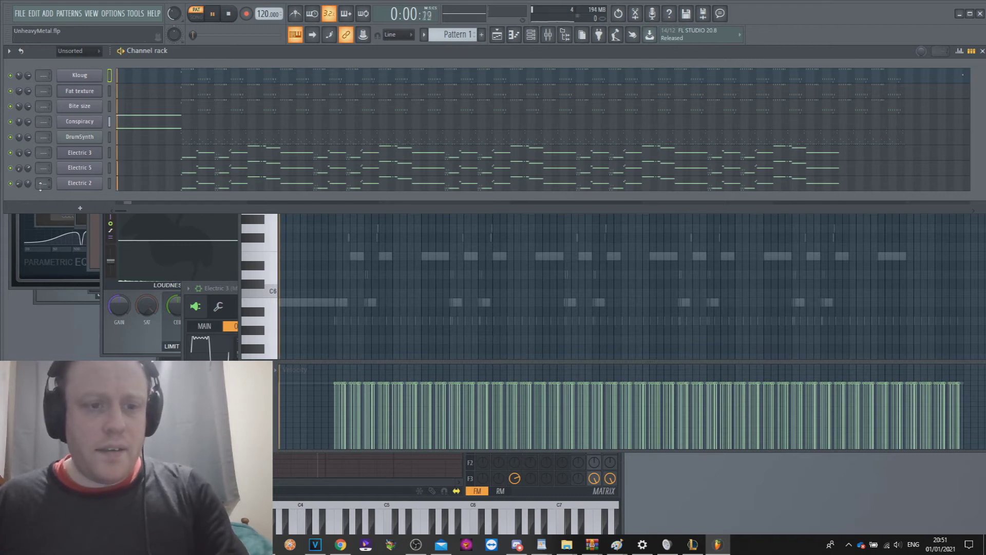
left_click(212, 76)
key("F7")
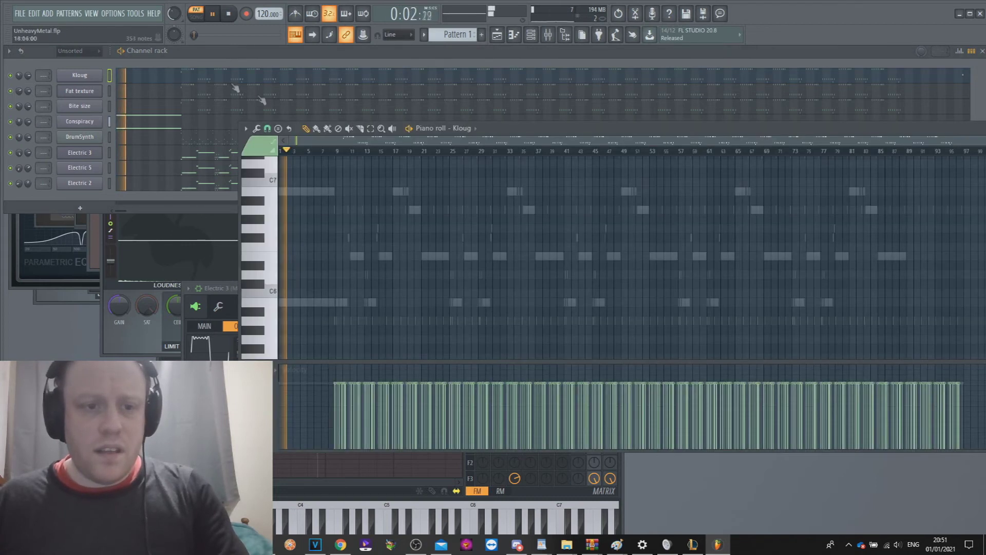
left_click(316, 150)
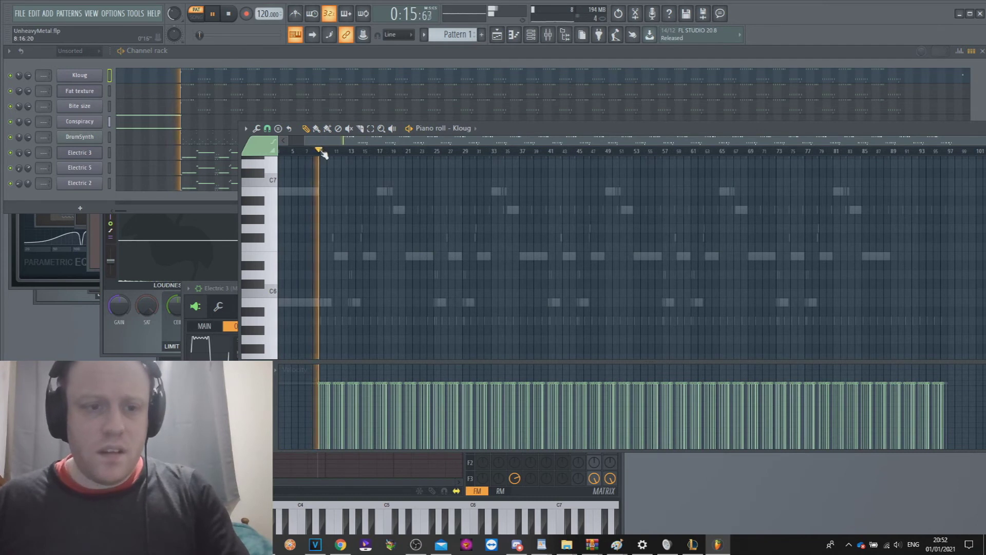
- Reload UnheavyMetal.flp from the recent projects without saving the changes
left_click(18, 14)
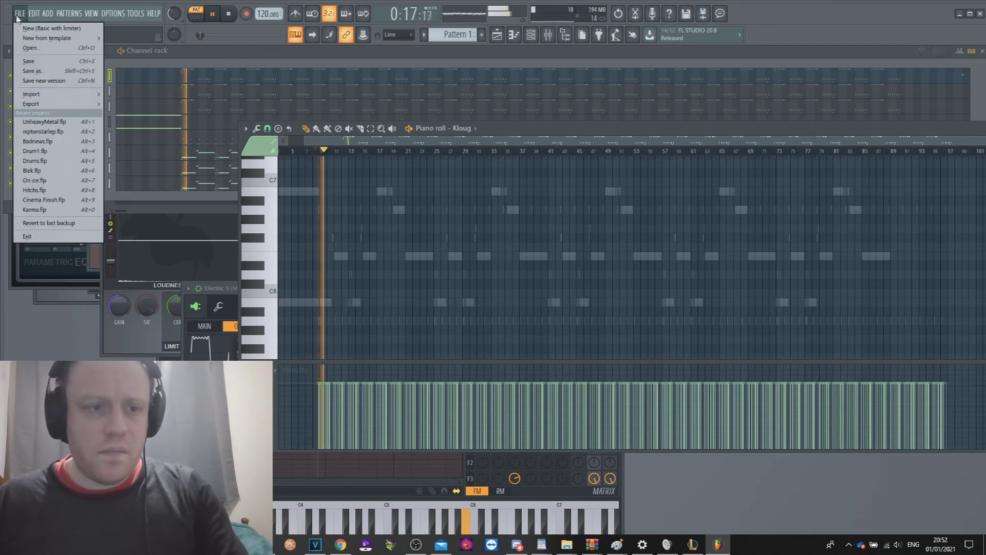
left_click(51, 122)
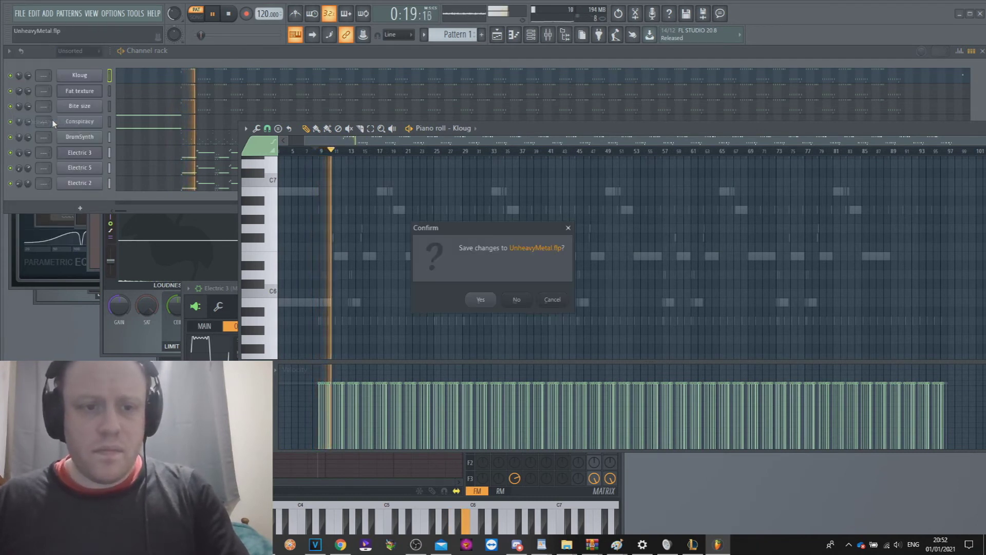
left_click(522, 301)
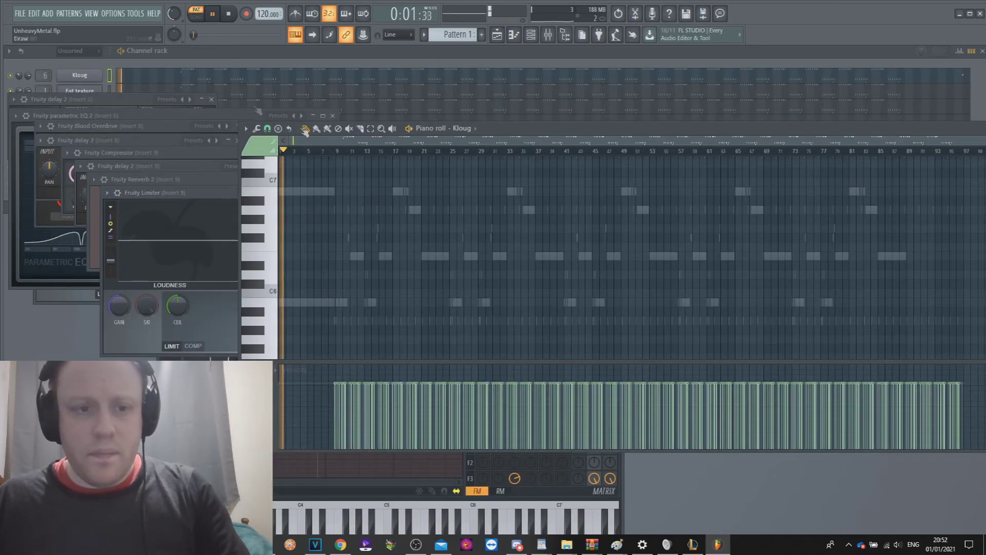
- Play the routed and mixed pattern from bar 9 for comparison, with the channel rack in front, and stop
left_click(338, 151)
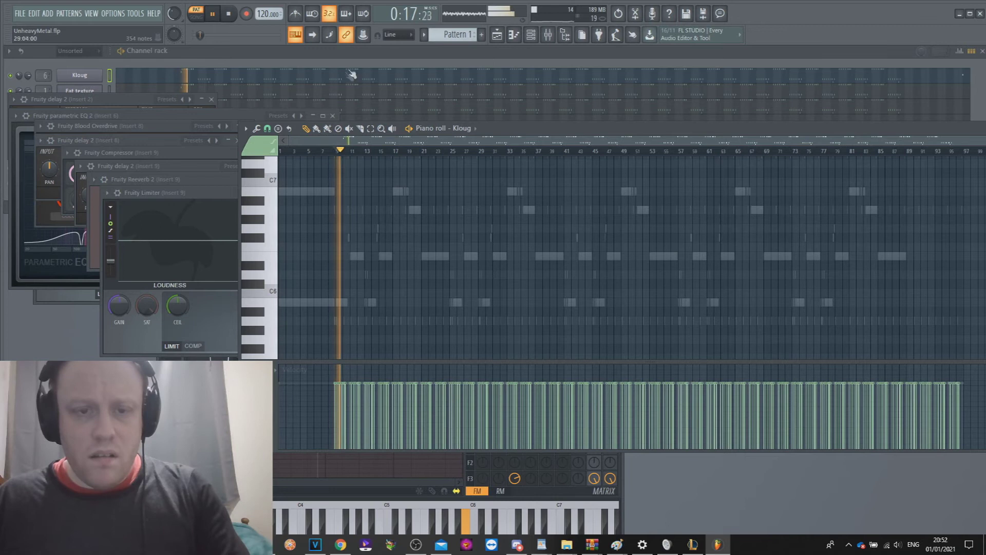
left_click(356, 53)
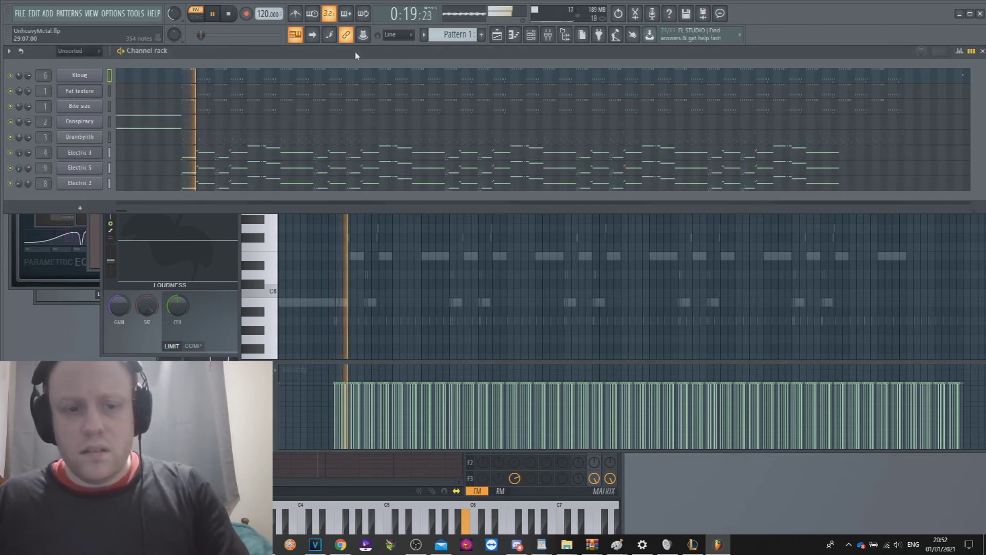
key("space")
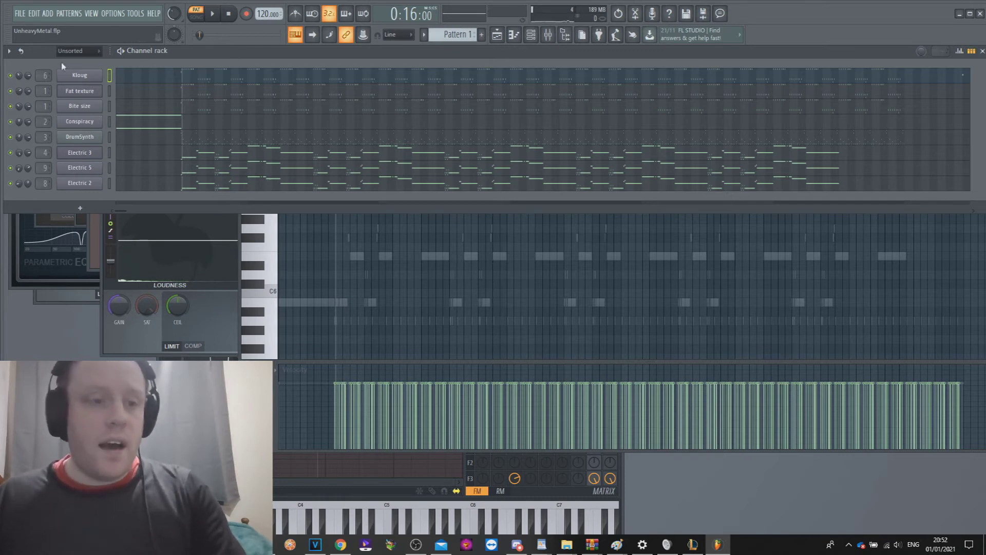
- Check the Kloug channel's instrument and replace it with FLEX
left_click(79, 77)
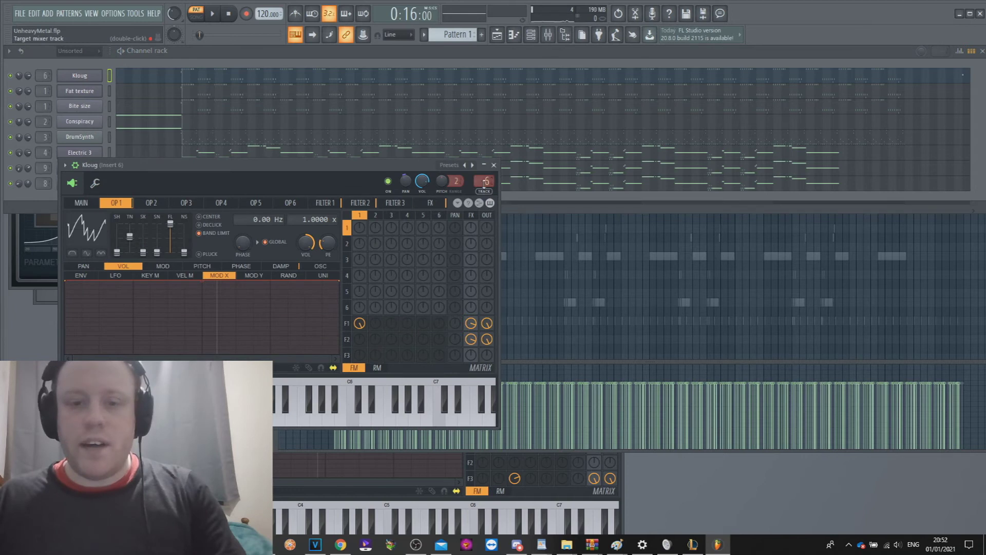
left_click(494, 165)
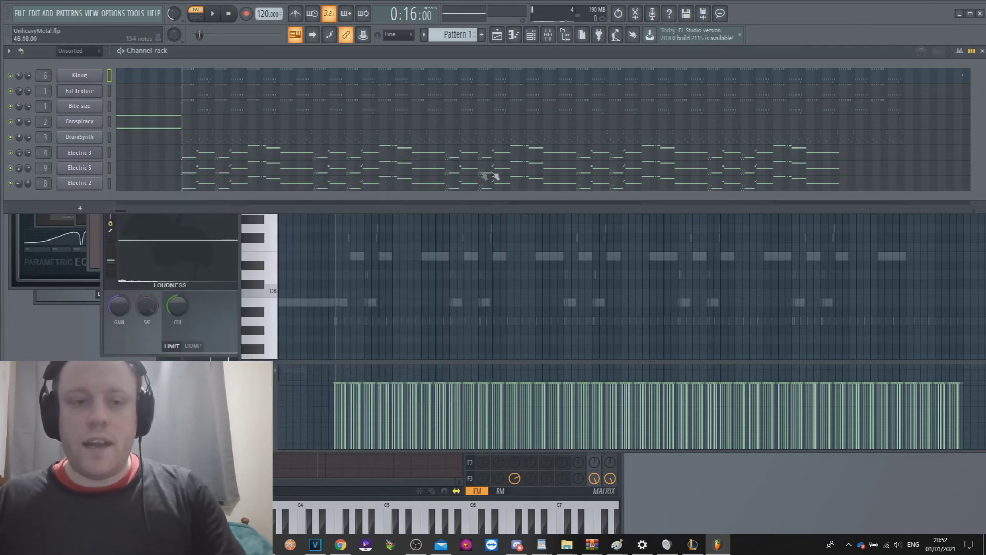
right_click(88, 78)
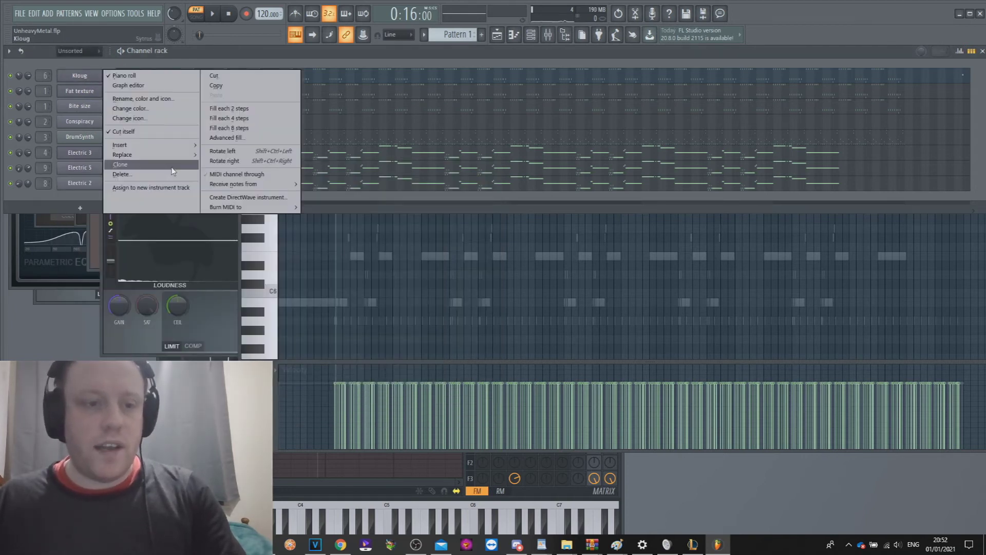
right_click(68, 81)
right_click(70, 81)
mouse_move(176, 161)
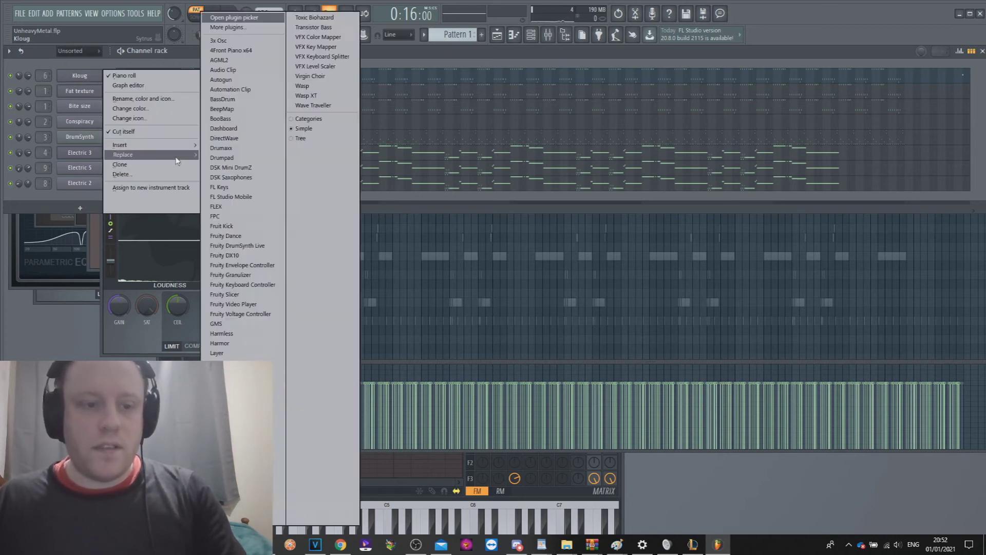
left_click(246, 207)
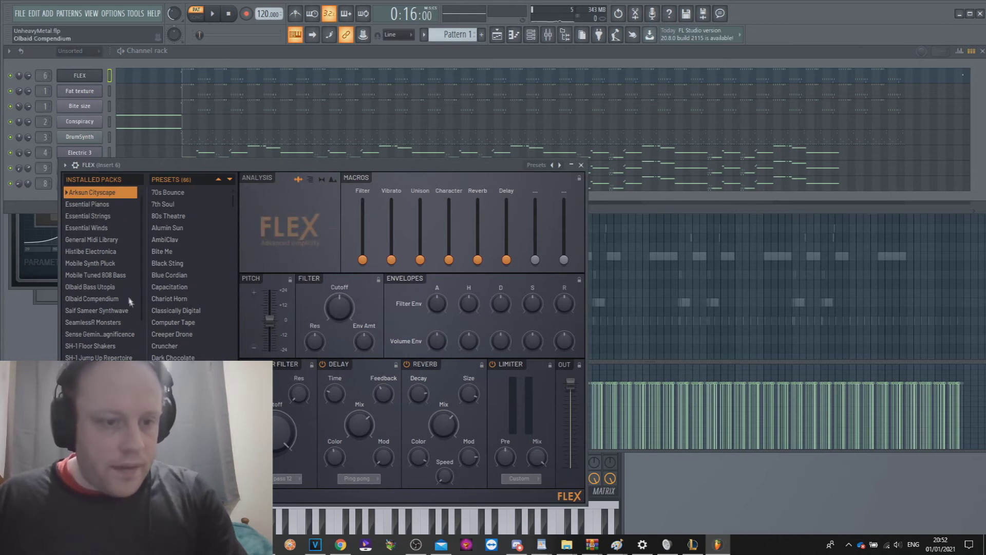
- Browse FLEX's Mobile Synth Pluck pack and load the Synpluck Buzzy preset
left_click(102, 250)
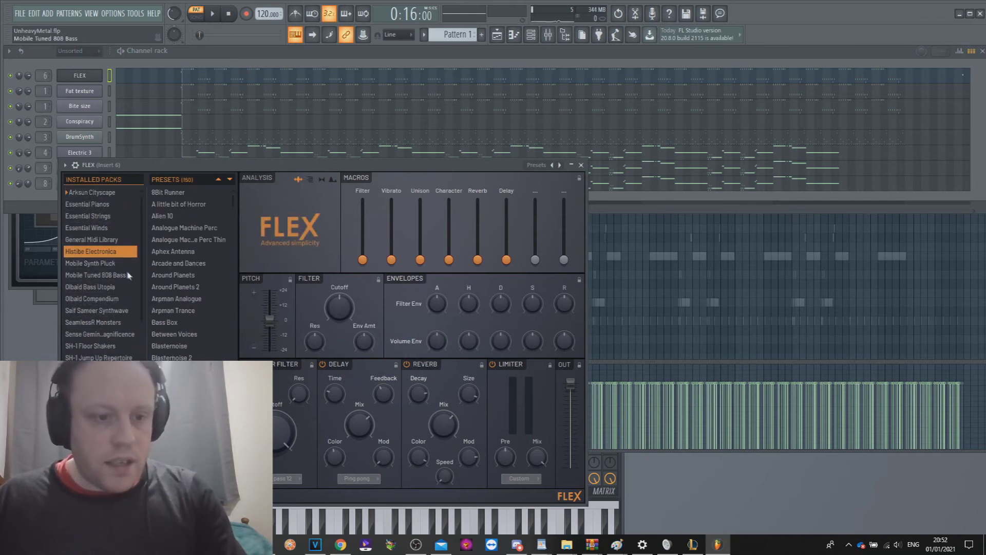
left_click(111, 263)
left_click(183, 262)
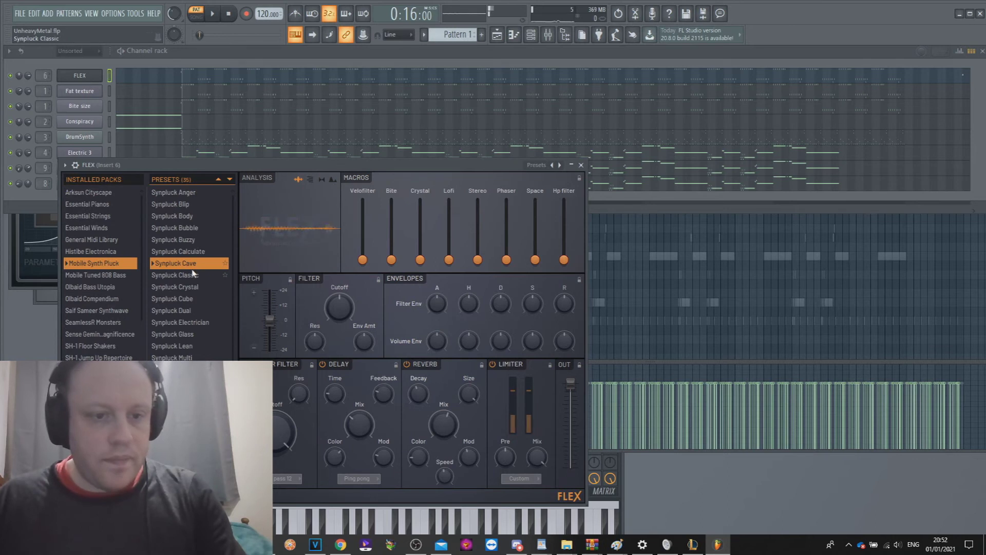
left_click(178, 239)
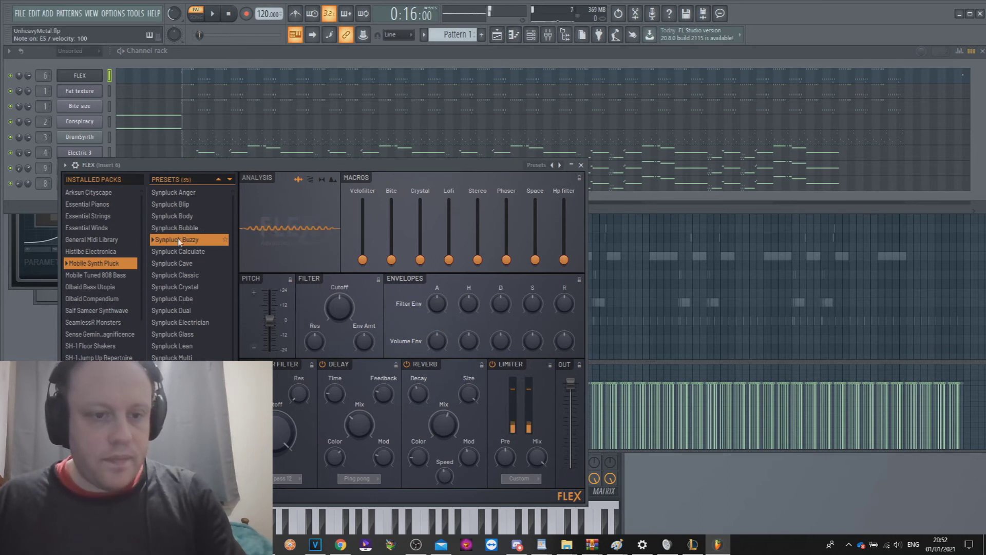
- Mute every channel except FLEX, play the pattern, and turn off FLEX's delay
left_click(11, 98)
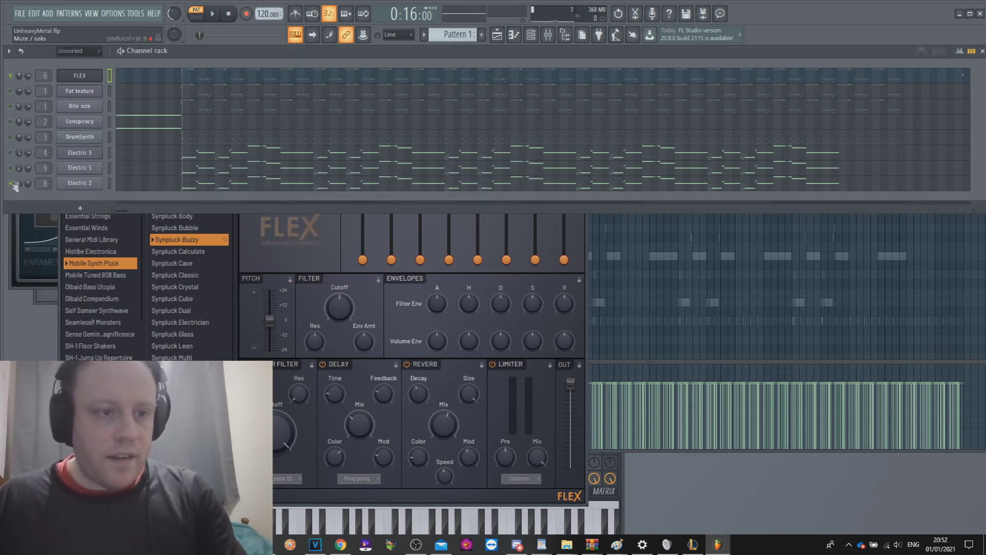
key("space")
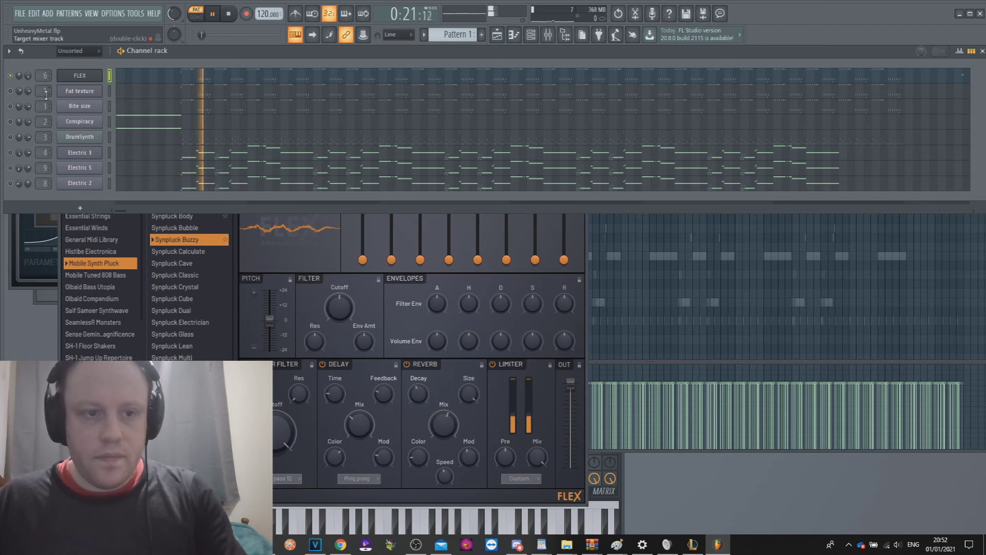
left_click(325, 365)
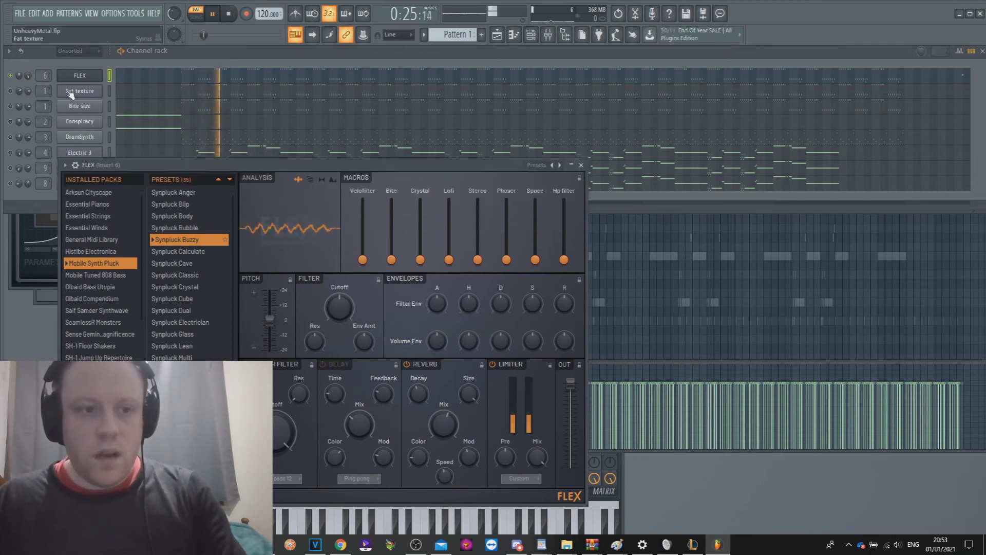
- Unmute the Fat texture channel, replace its instrument with FLEX, and stop playback
left_click(11, 92)
right_click(98, 90)
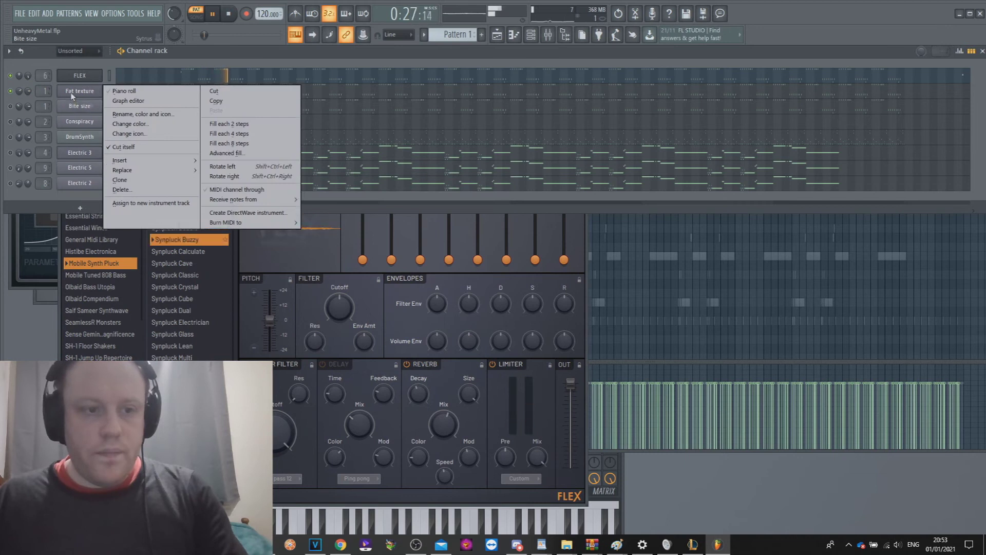
mouse_move(153, 171)
left_click(250, 211)
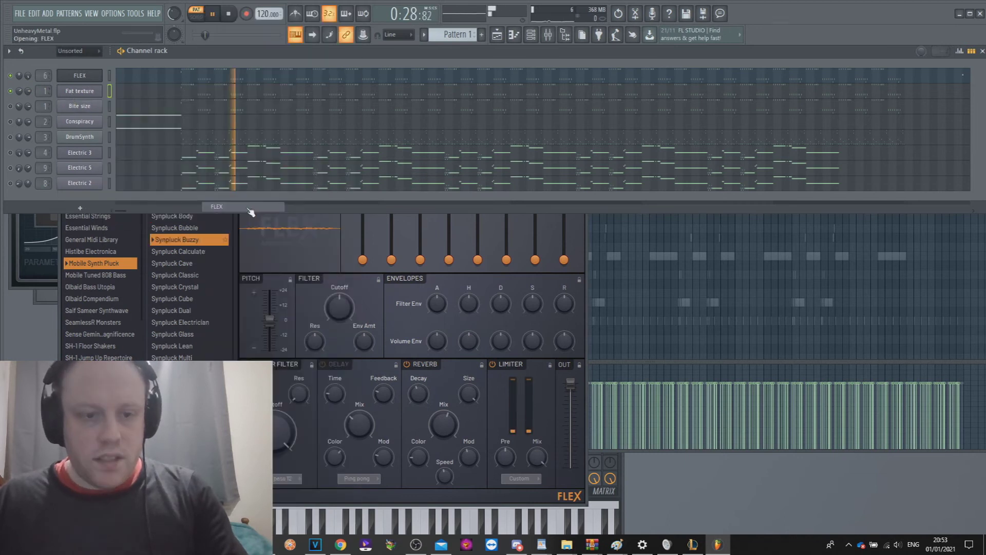
key("space")
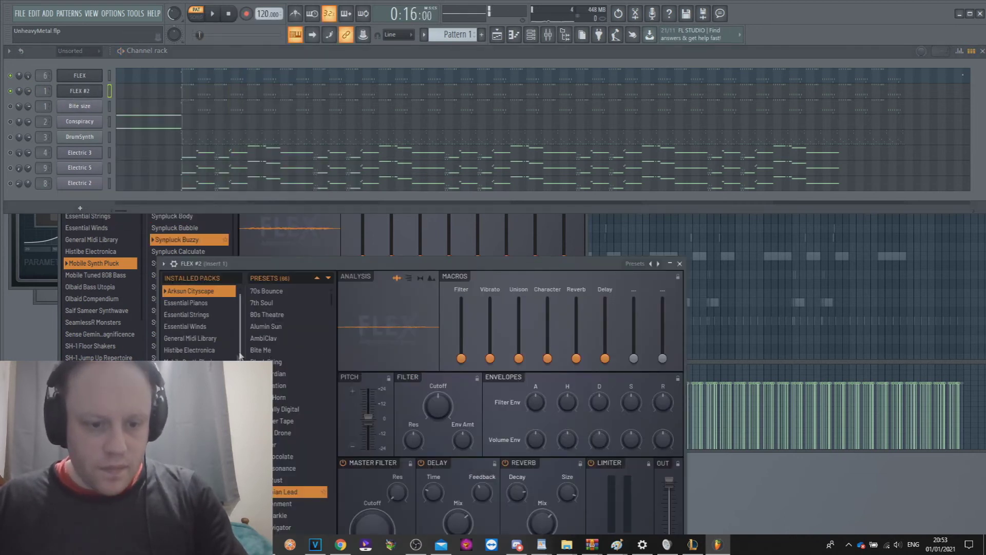
- Load the Bite Me preset from Arksun Cityscape on FLEX #2 and play the pattern
left_click(267, 350)
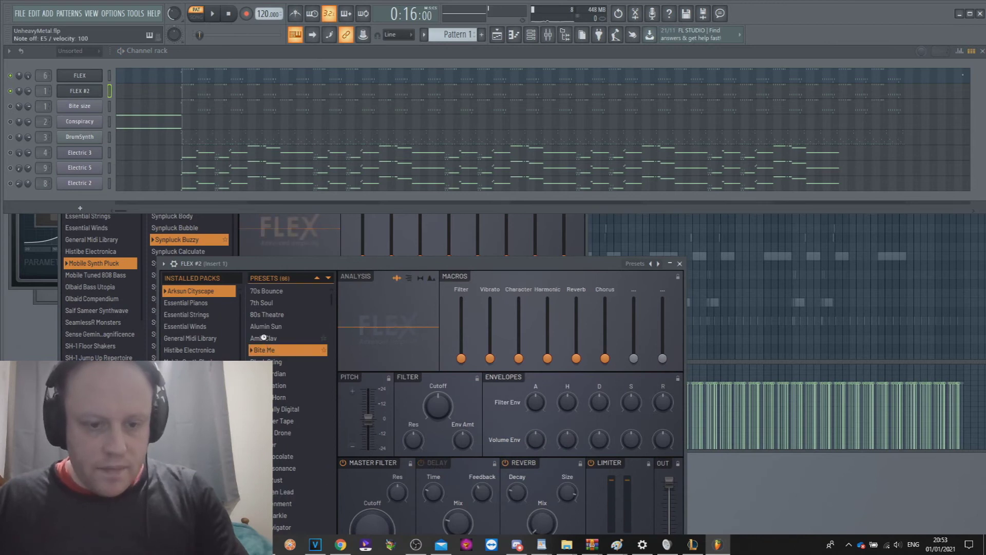
left_click(263, 338)
left_click(270, 351)
key("space")
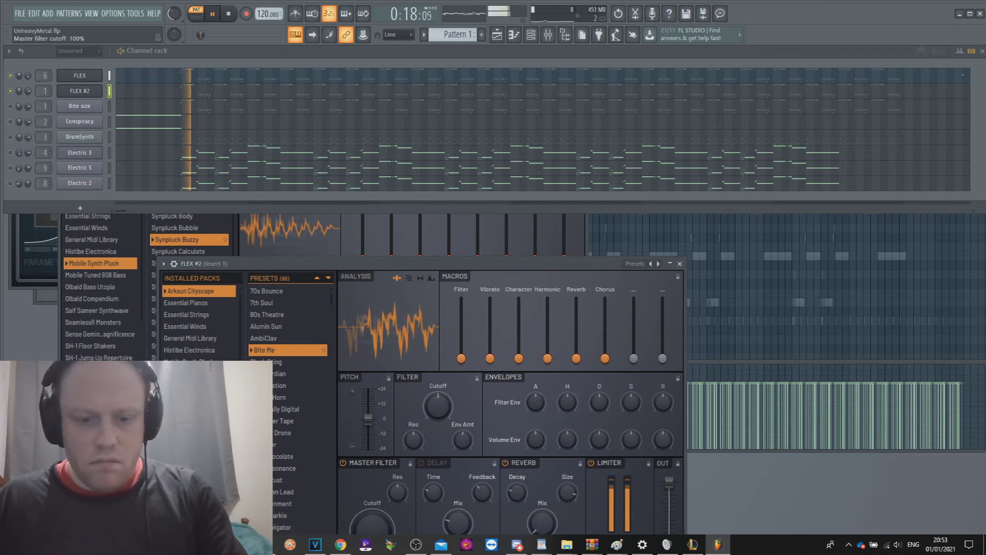
left_click_drag(445, 262, 428, 133)
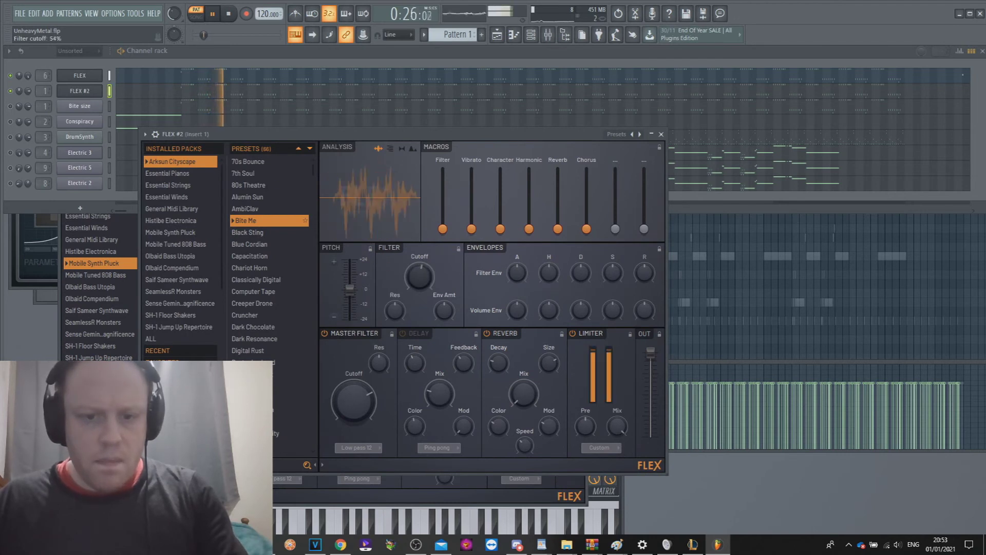
- Unmute the Bite size channel and replace its instrument with FLEX
left_click(24, 109)
right_click(102, 105)
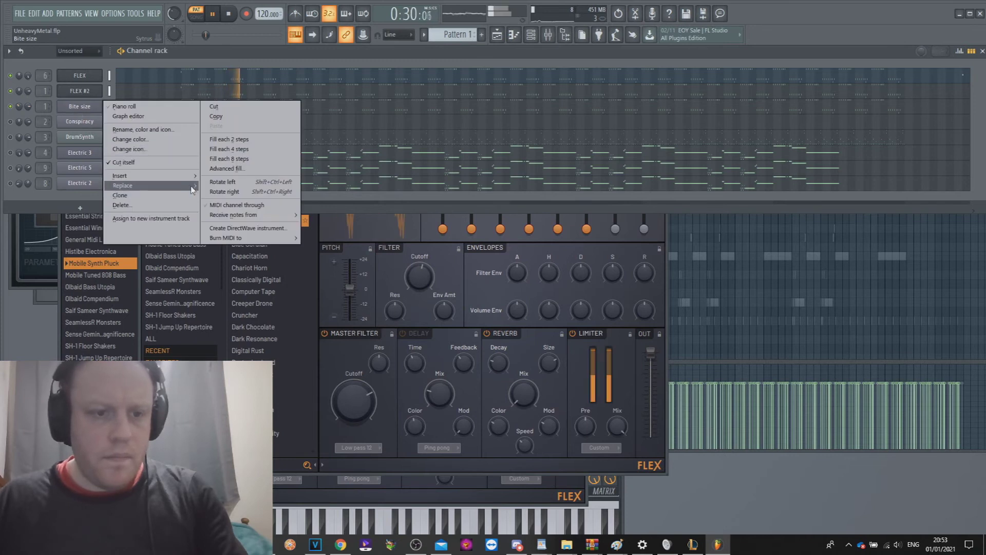
mouse_move(193, 187)
left_click(262, 206)
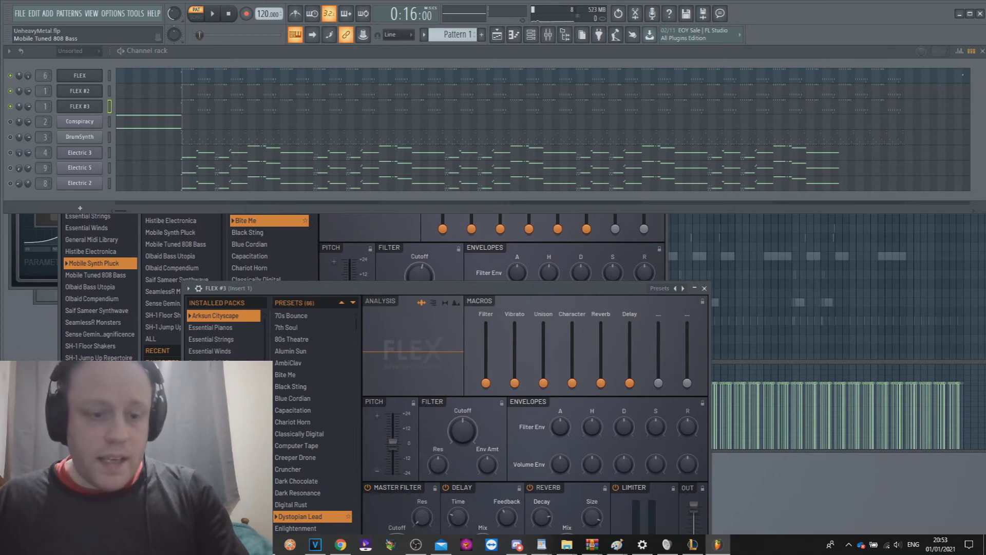
- Audition Bassoon Sustain from Essential Winds and Acoustic Bass 1 and 2 from the General Midi Library on FLEX #3
scroll(223, 331, "down", 2)
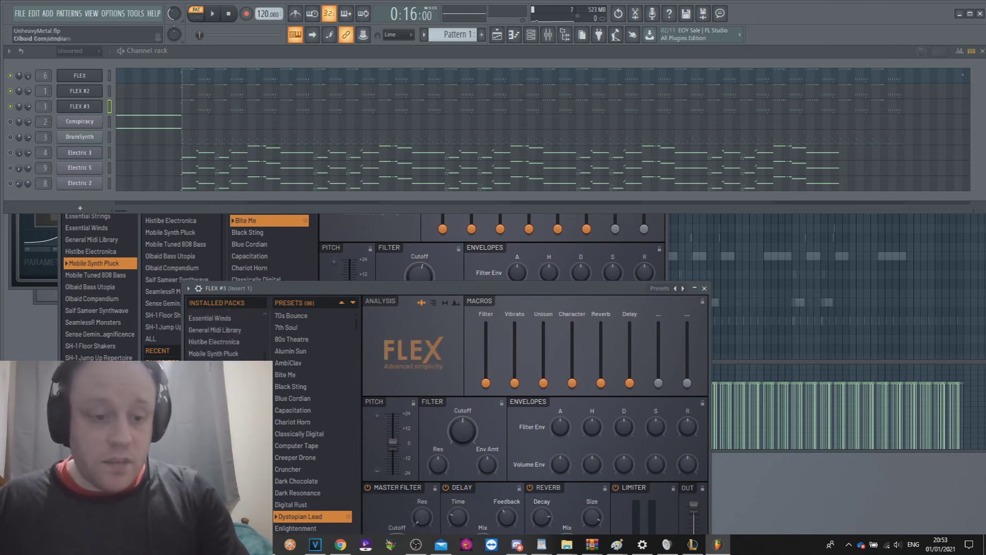
scroll(216, 355, "up", 3)
left_click(216, 353)
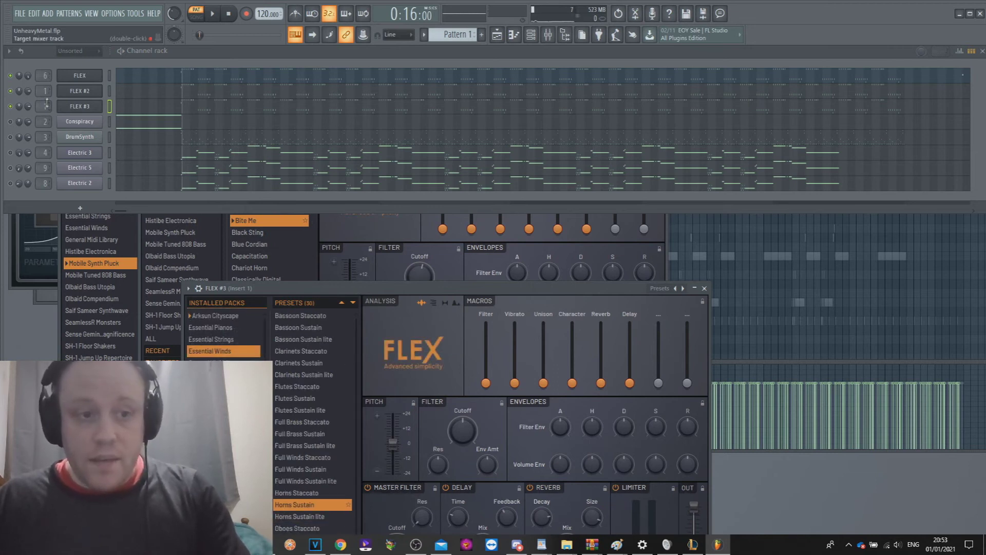
left_click(303, 327)
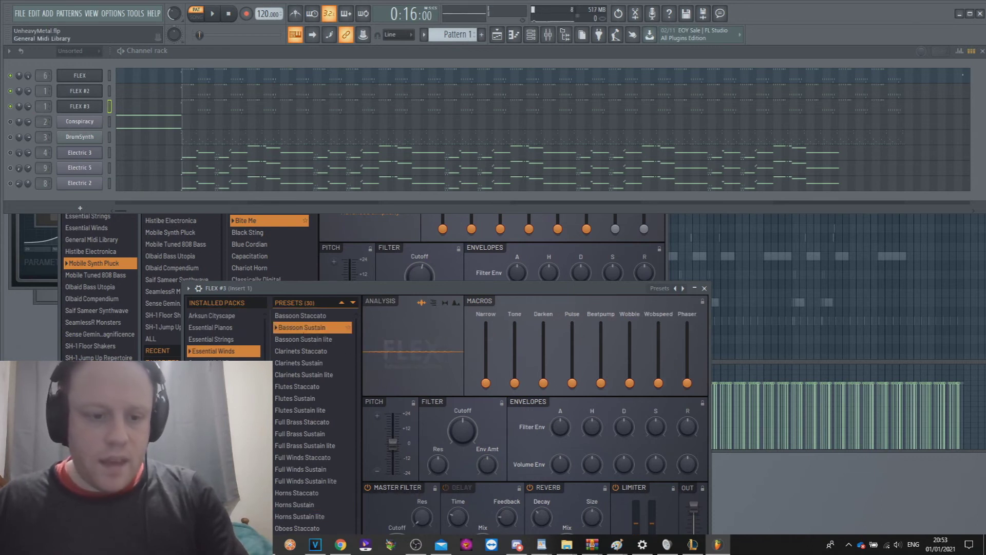
left_click(218, 362)
left_click(302, 378)
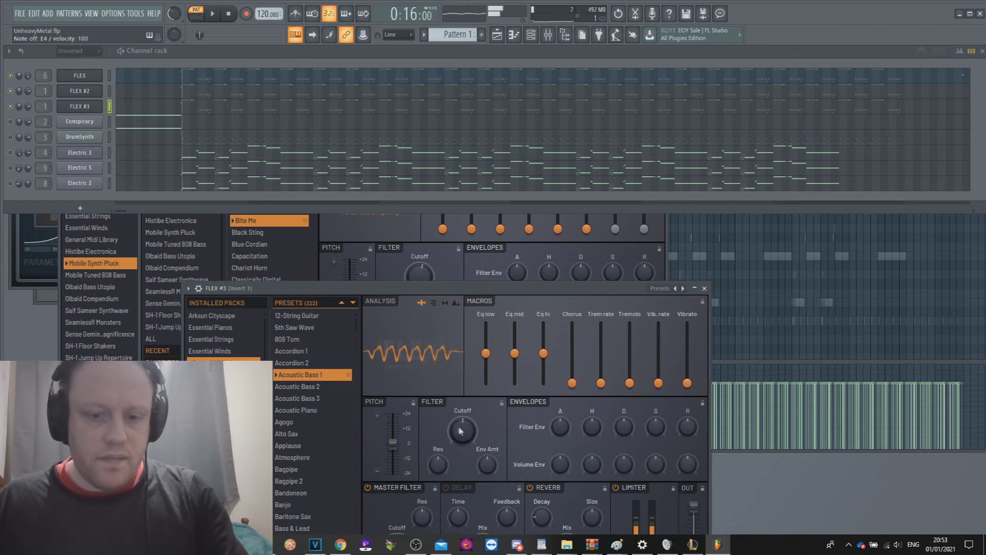
left_click(320, 390)
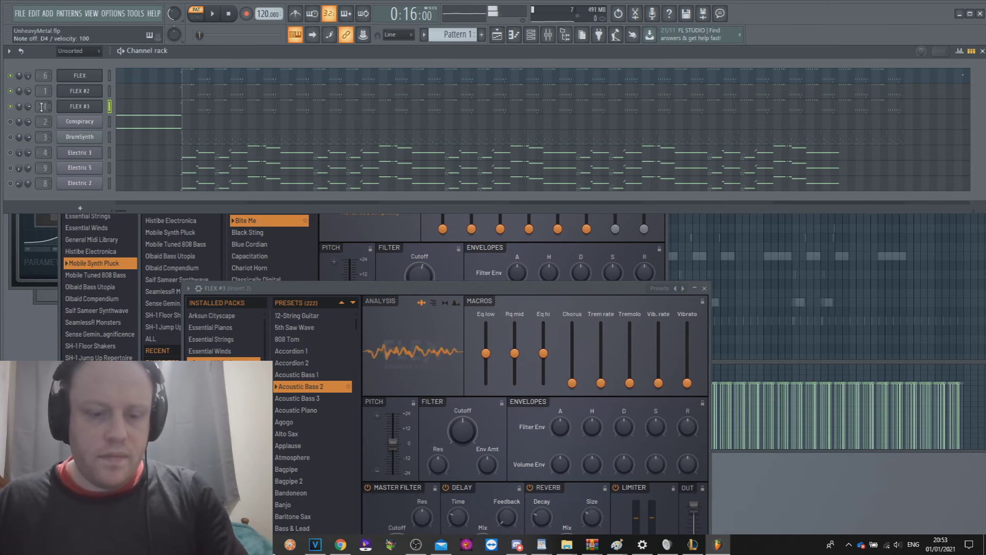
key("q")
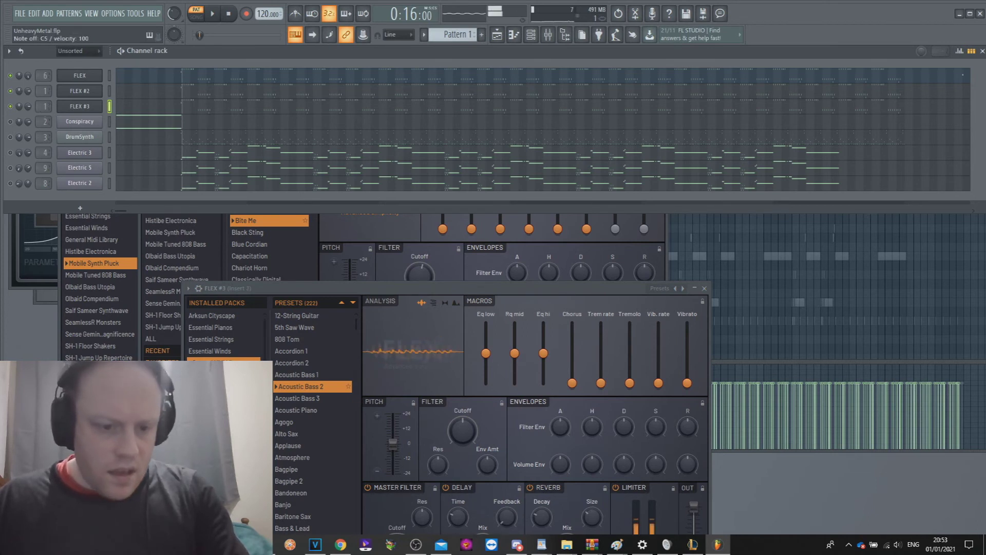
- Load Synpluck Dual from Mobile Synth Pluck on FLEX #3, play the pattern, and turn off the preset's delay
left_click(224, 386)
key("q")
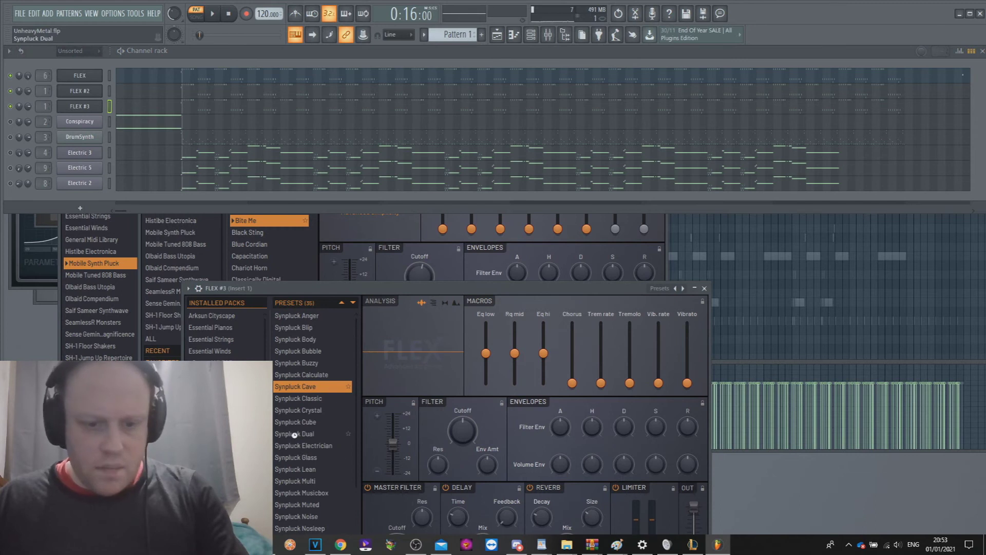
left_click(296, 435)
key("q")
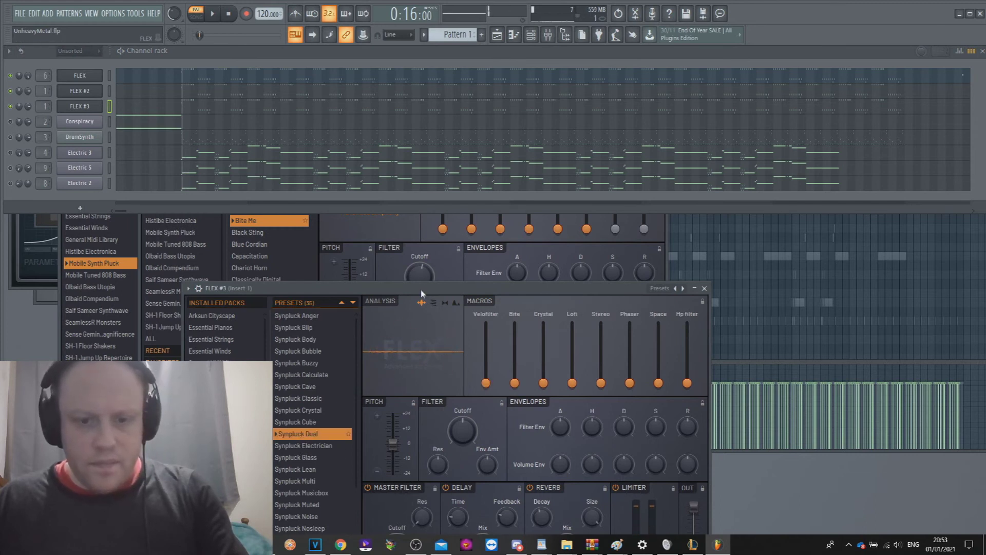
left_click_drag(421, 289, 409, 184)
key("space")
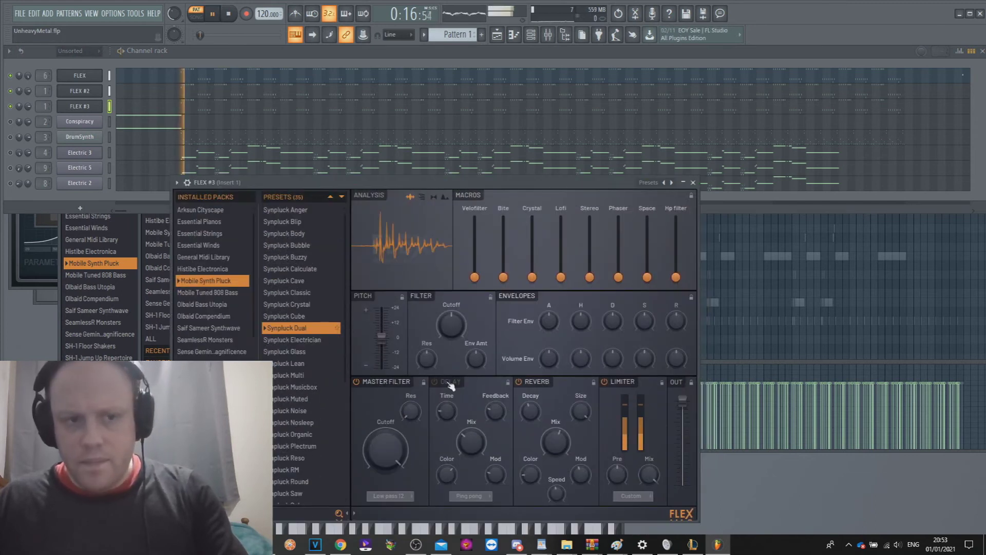
mouse_move(19, 107)
left_mouse_down()
mouse_move(19, 126)
mouse_move(21, 105)
left_mouse_up()
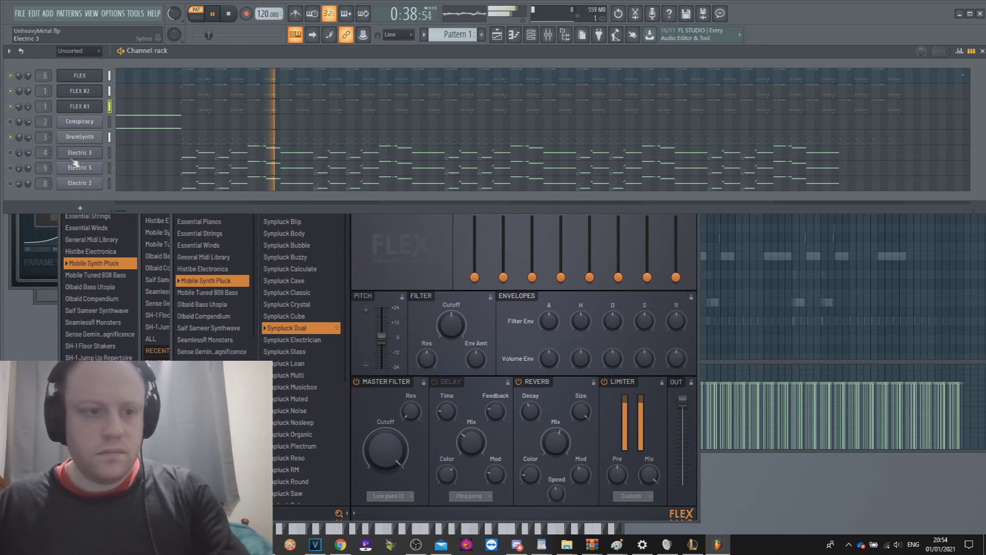
- Unmute the Electric 5 channel, stop playback, and replace its instrument with FLEX
left_click(11, 169)
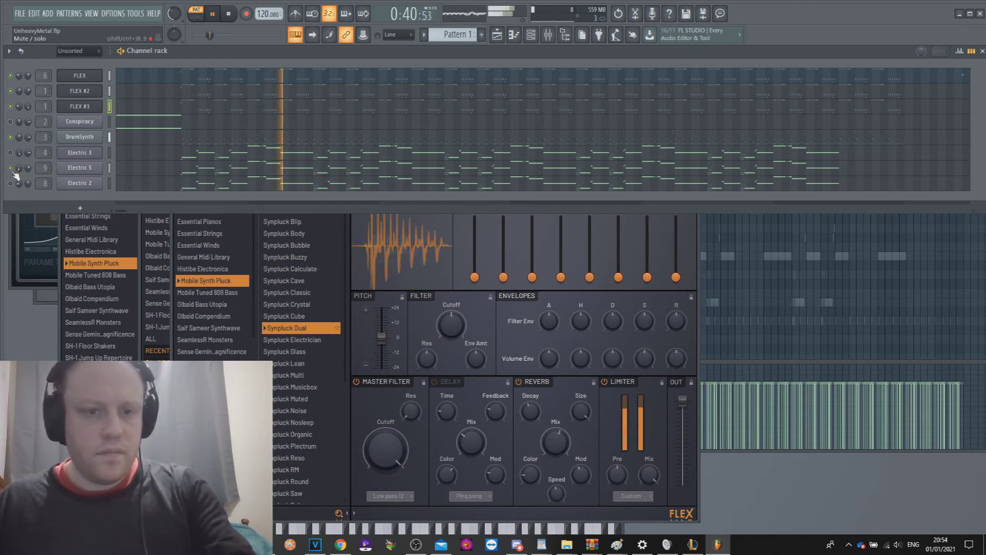
key("space")
right_click(80, 170)
left_click(80, 169)
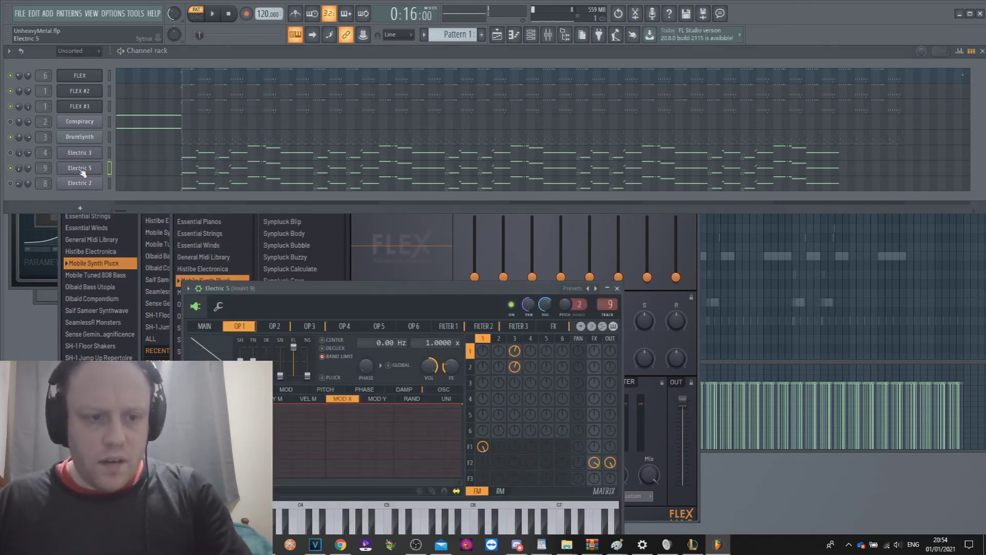
right_click(78, 168)
mouse_move(177, 253)
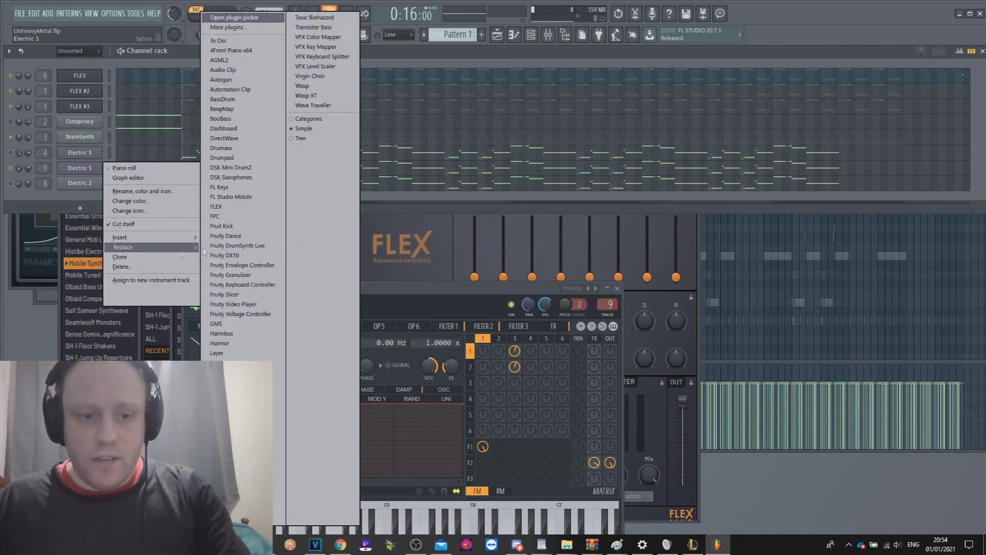
left_click(239, 208)
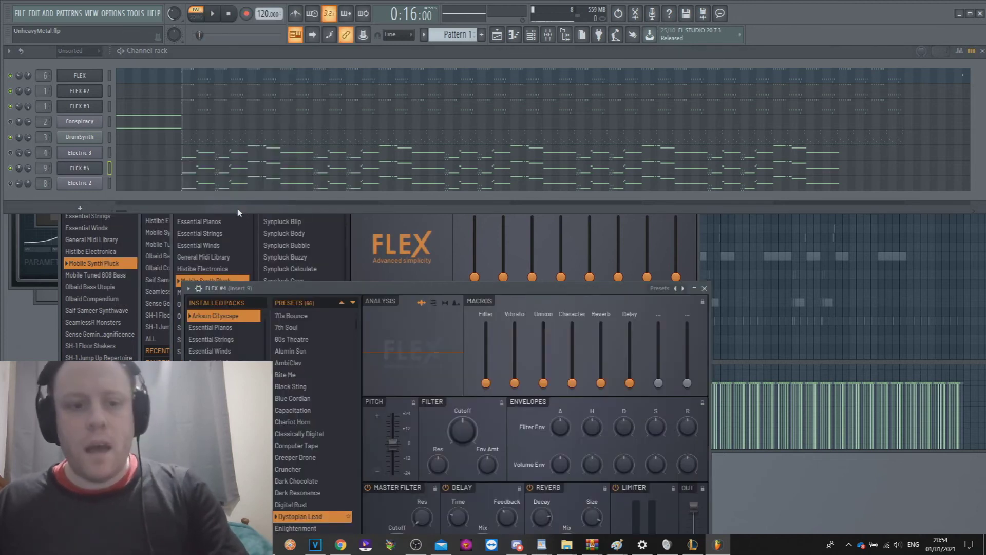
- Check the Electric 3 channel, then search FLEX #4's presets for "ele" and, across all packs, for "guit"
left_click(80, 152)
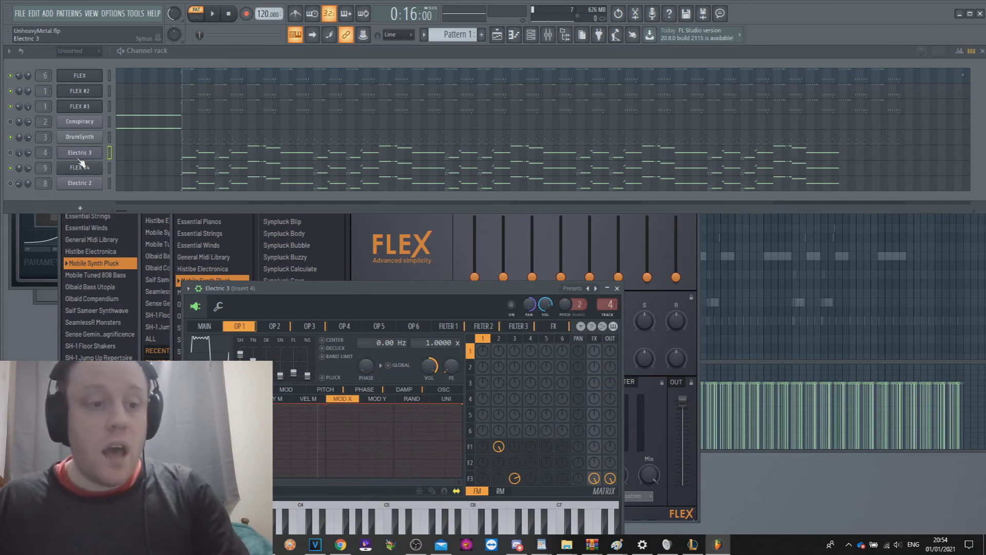
left_click(85, 169)
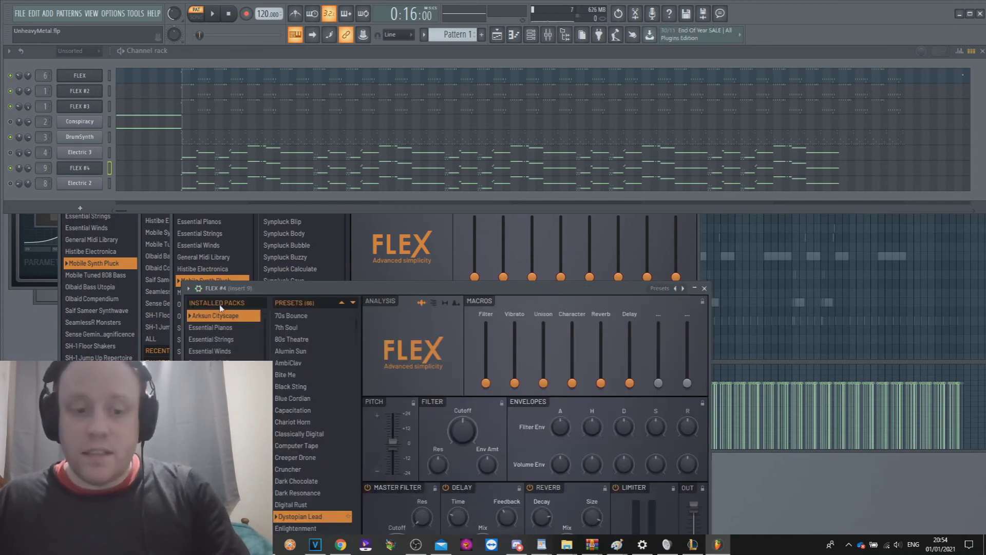
scroll(220, 329, "down", 2)
scroll(305, 445, "down", 5)
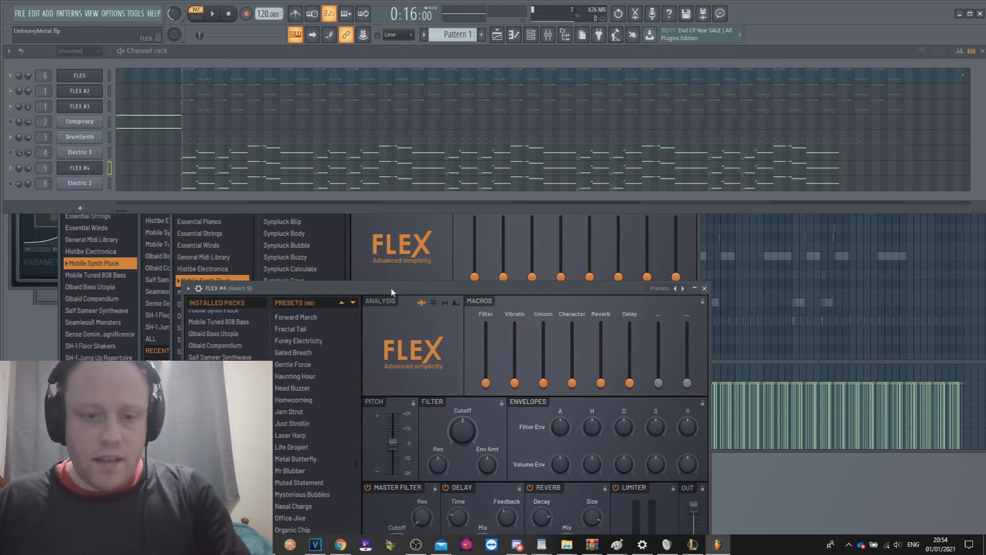
left_click_drag(392, 292, 377, 130)
scroll(275, 445, "down", 5)
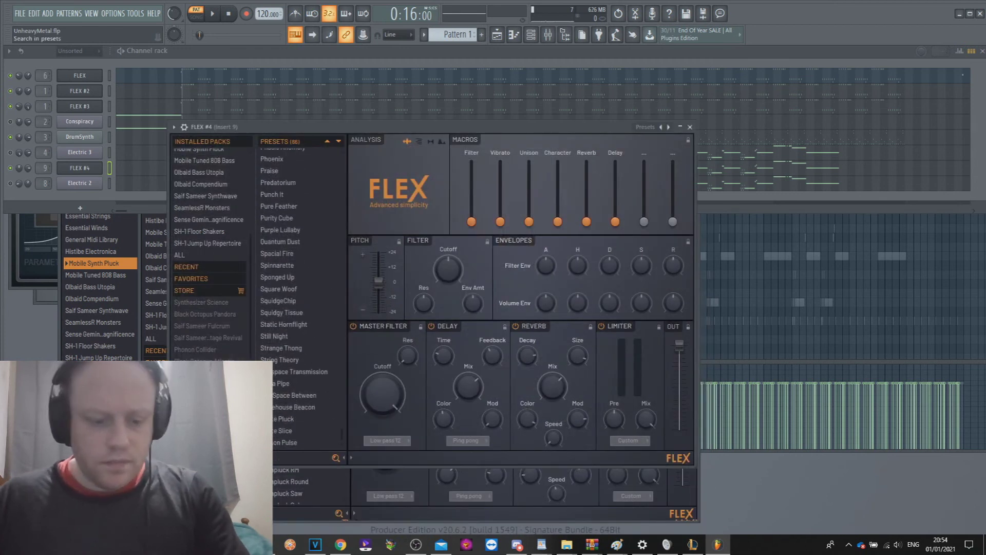
type("ele")
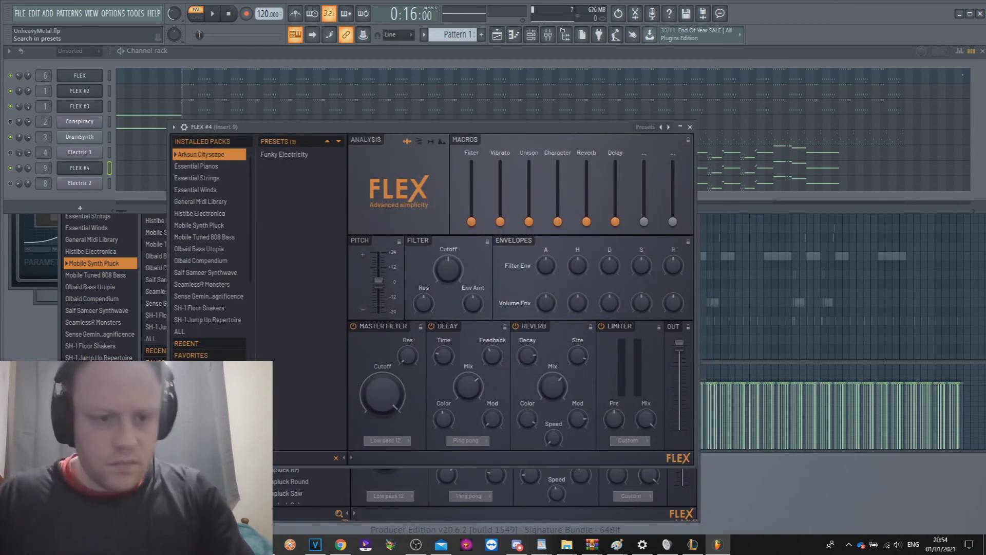
left_click(194, 338)
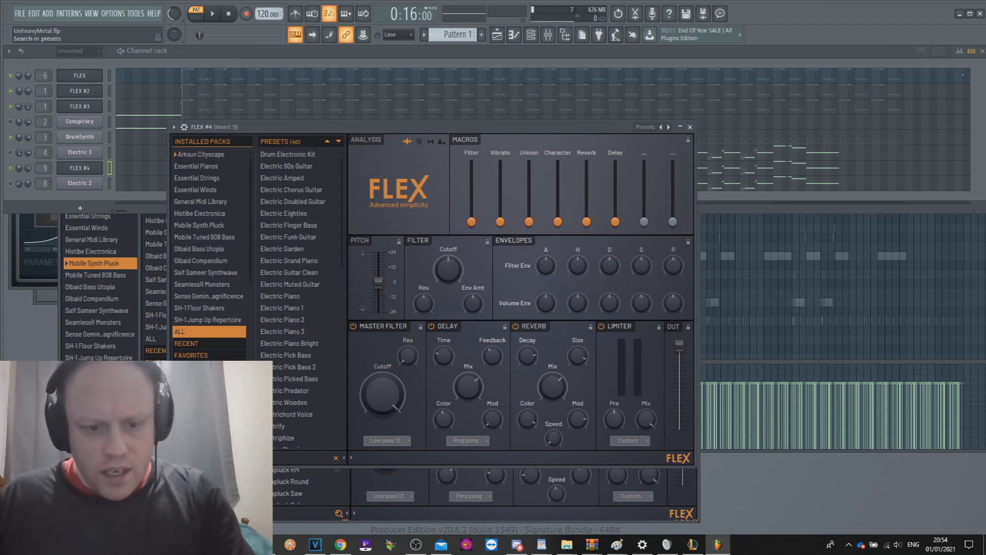
type("guit")
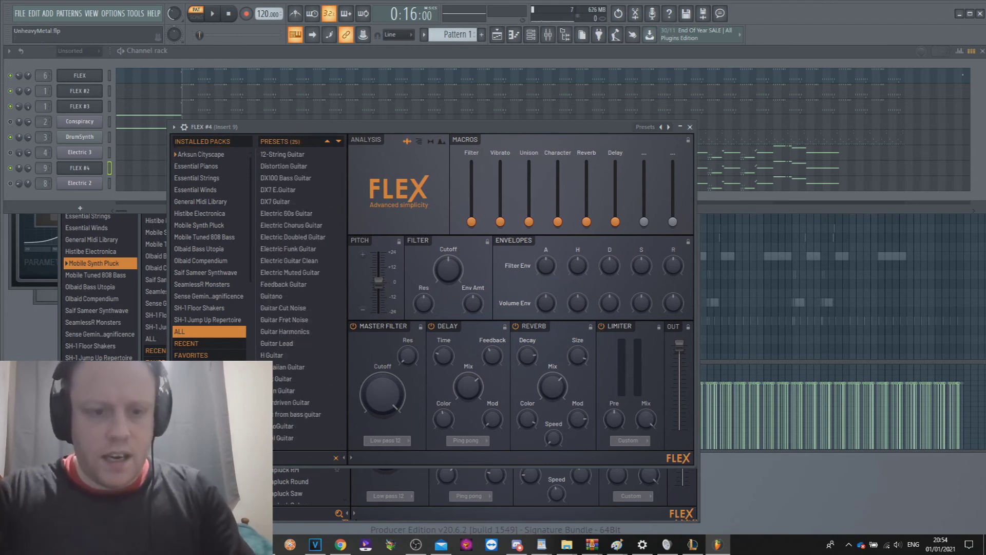
- Audition Electric Chorus Guitar and Guitar Harmonics on FLEX #4, and load the Overdriven Guitar preset
left_click(287, 215)
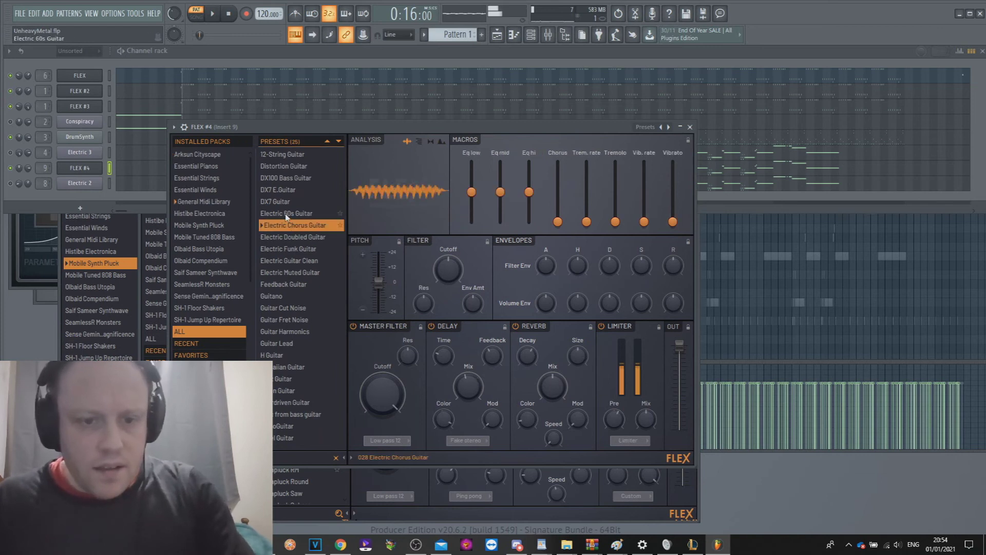
left_click(303, 333)
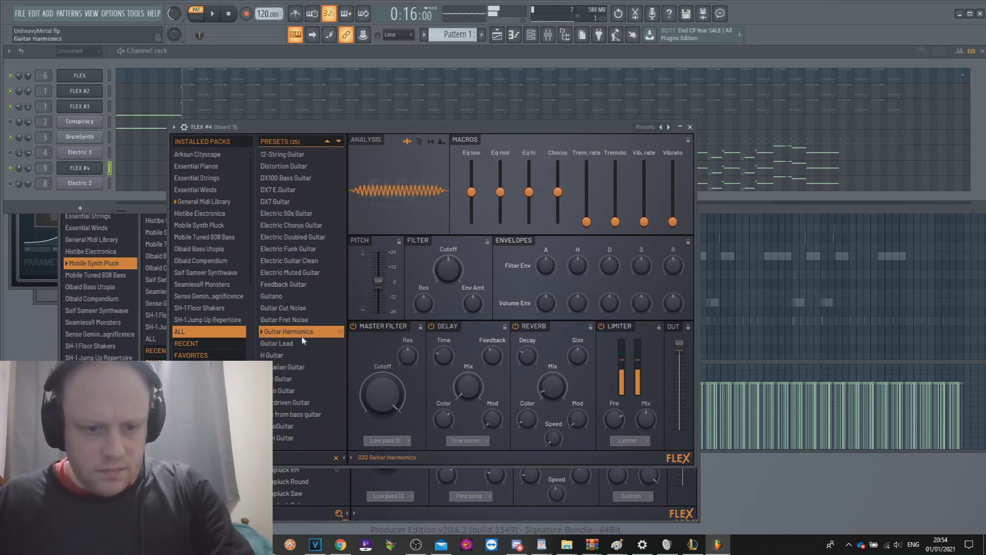
left_click(306, 402)
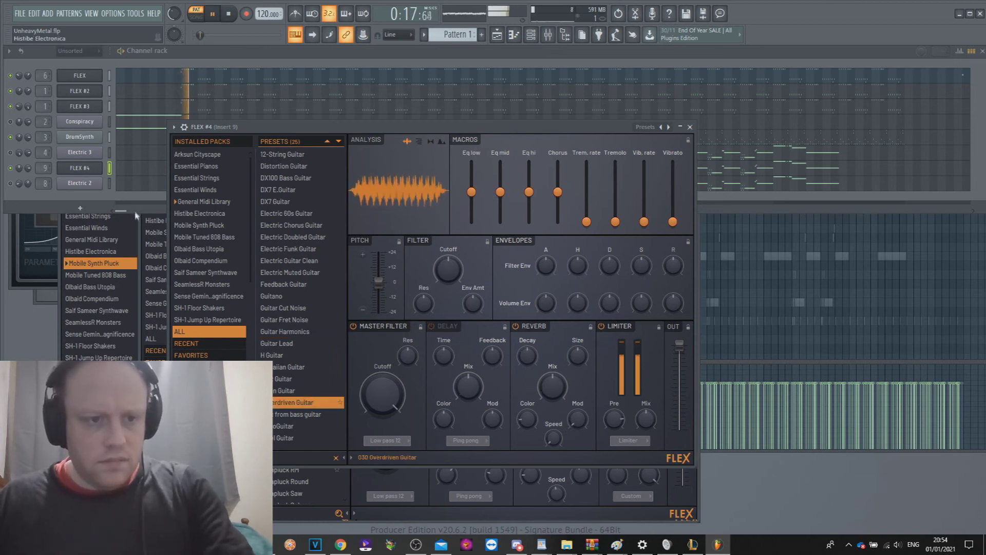
- Unmute the Electric 2 channel and replace its instrument with FLEX
left_click(11, 183)
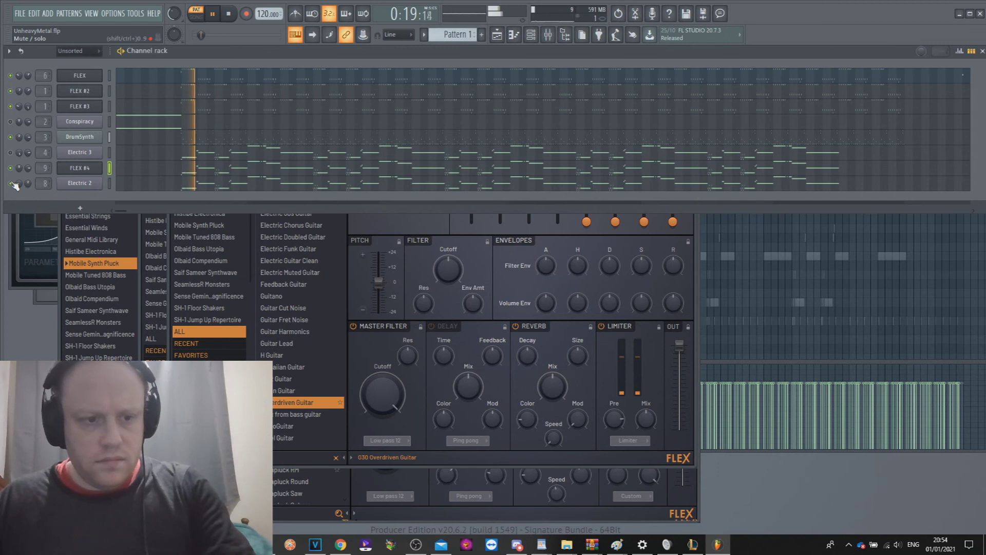
right_click(75, 188)
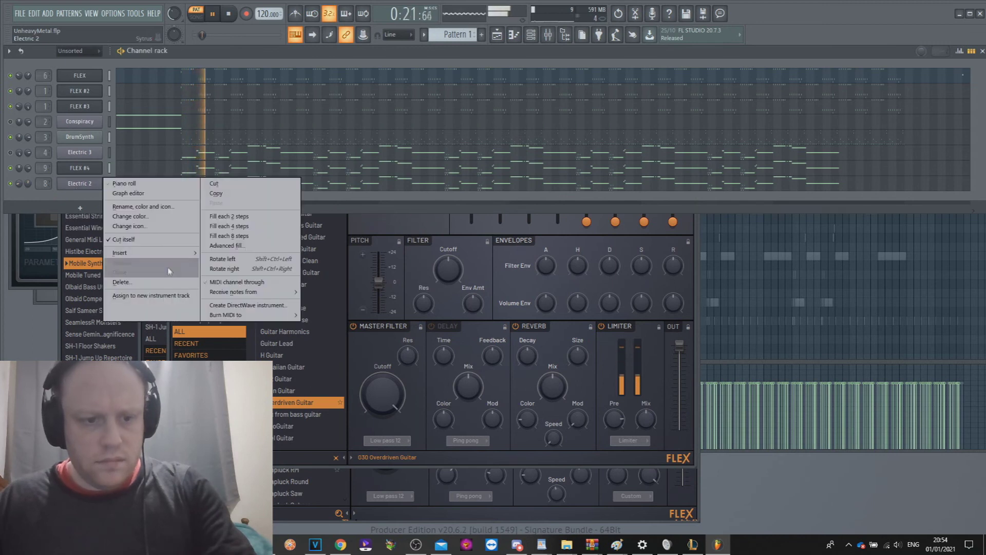
mouse_move(165, 265)
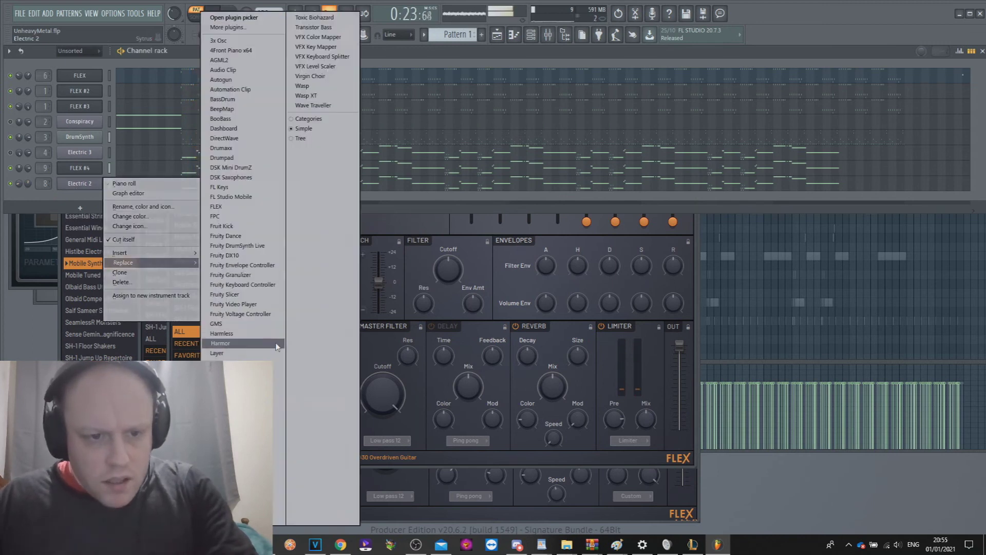
left_click(237, 207)
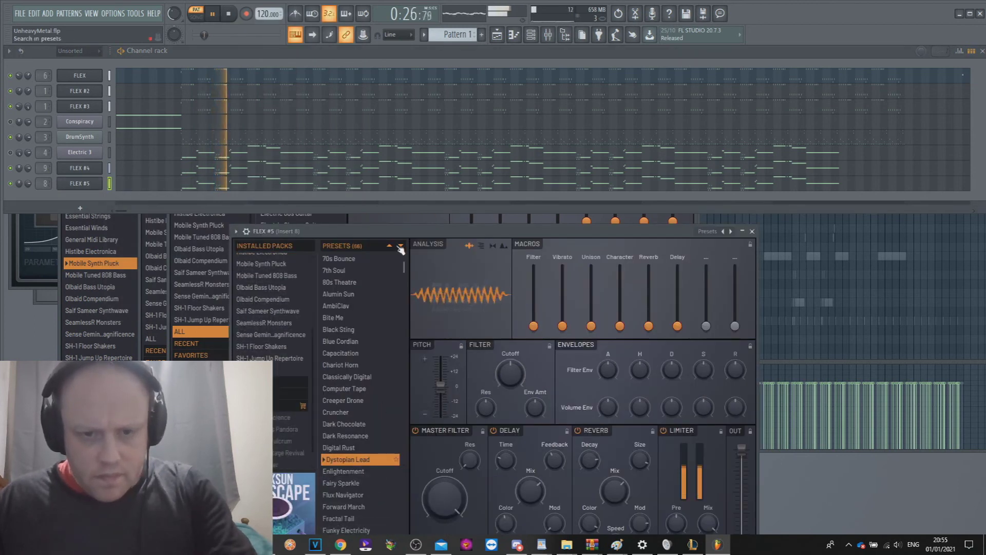
left_click_drag(408, 231, 396, 145)
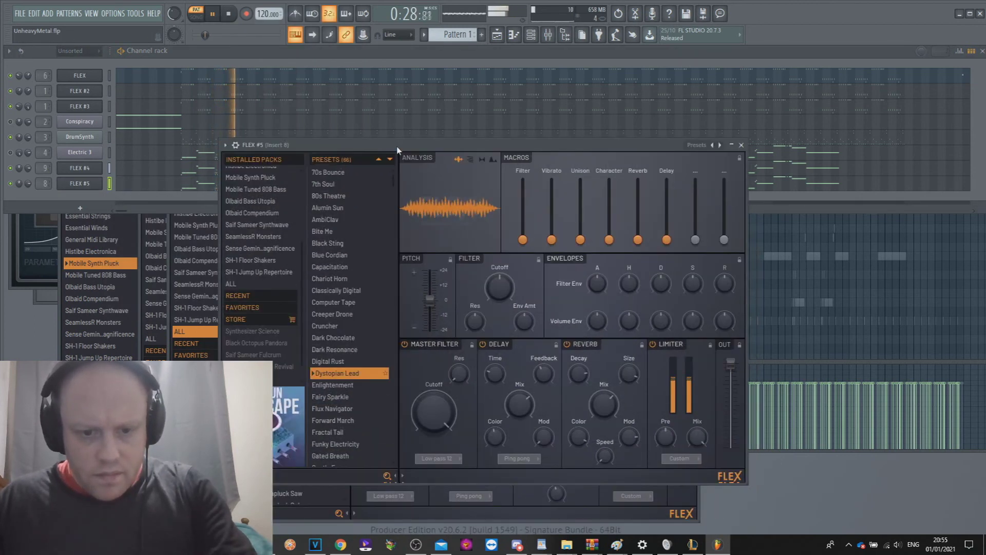
scroll(321, 216, "down", 4)
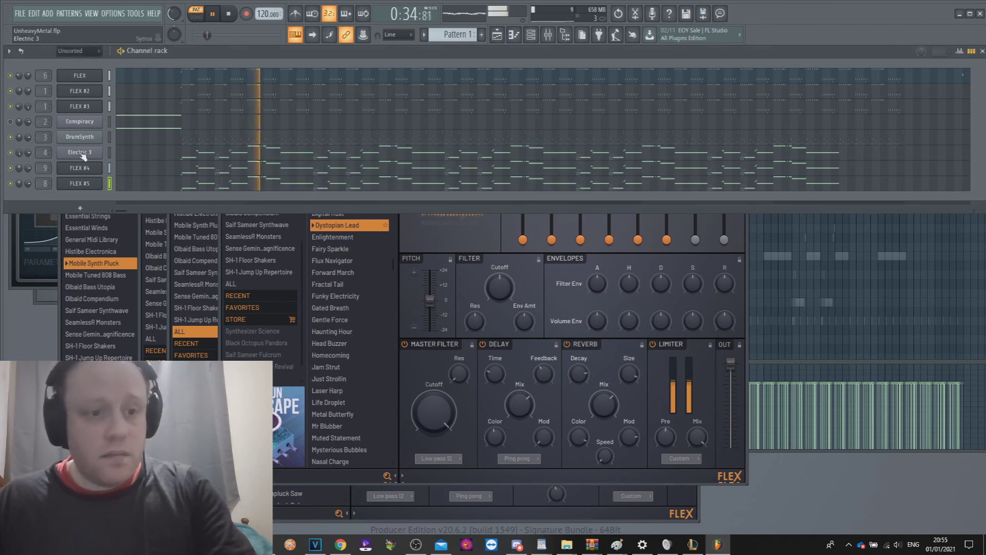
- Replace the Electric 3 channel's instrument with FLEX and stop playback
right_click(100, 151)
mouse_move(150, 237)
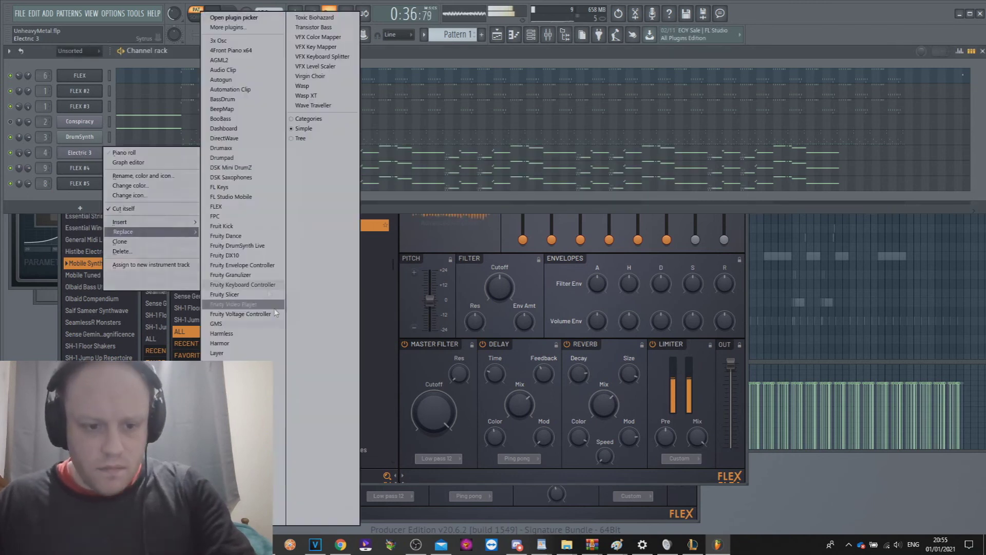
left_click(231, 207)
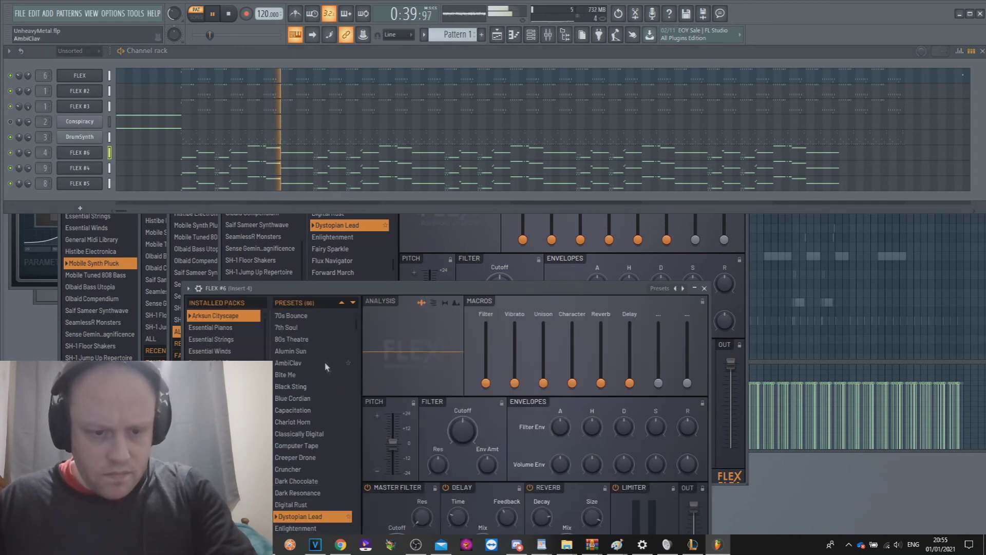
scroll(310, 468, "down", 3)
key("space")
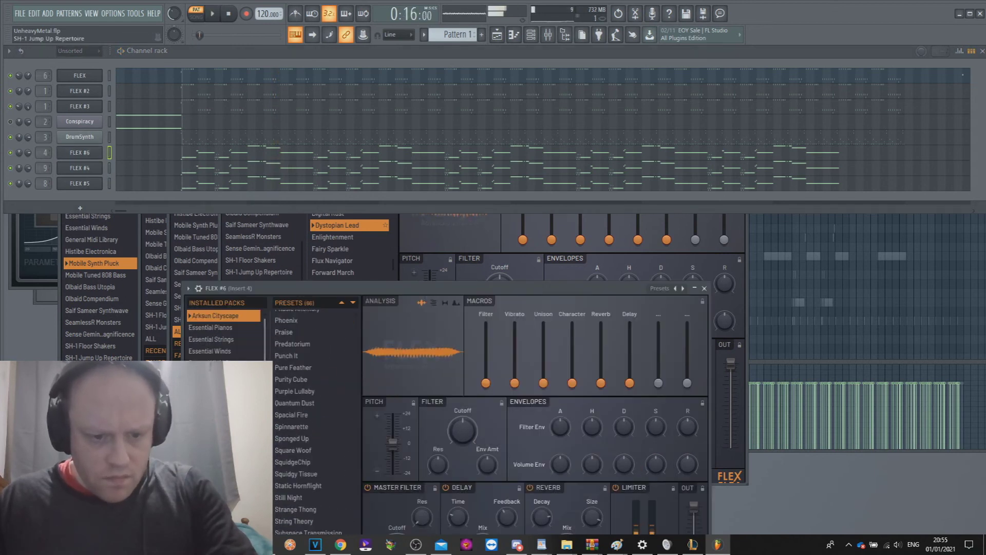
- Search FLEX #6's presets across all packs for "guit" and load the Distortion Guitar preset
scroll(230, 478, "down", 2)
left_click(229, 465)
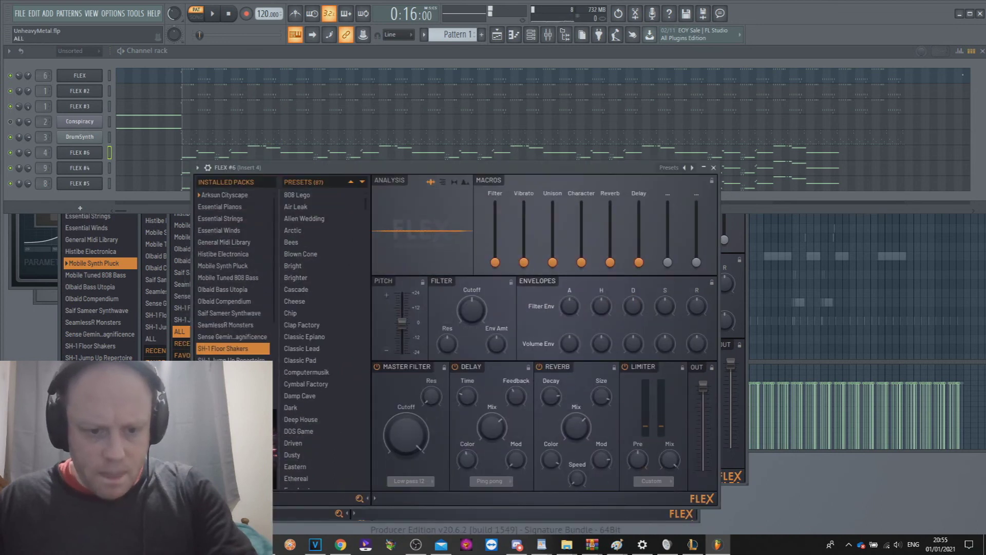
left_click(230, 372)
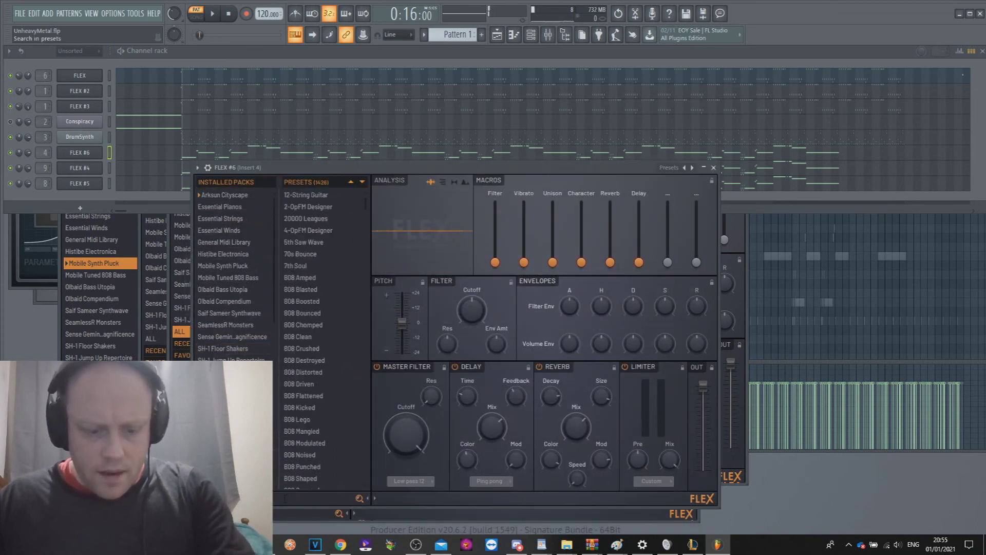
type("e")
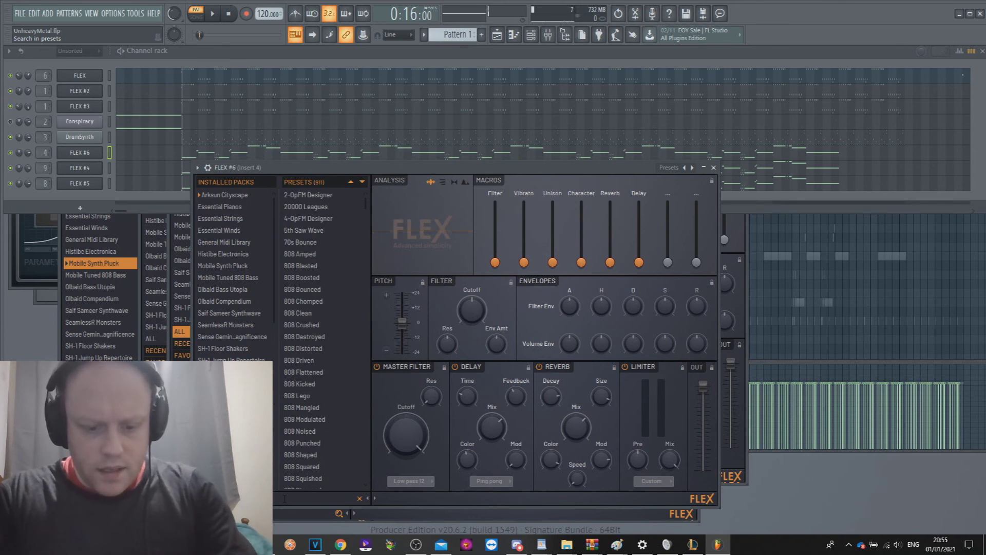
key("BackSpace")
type("guit")
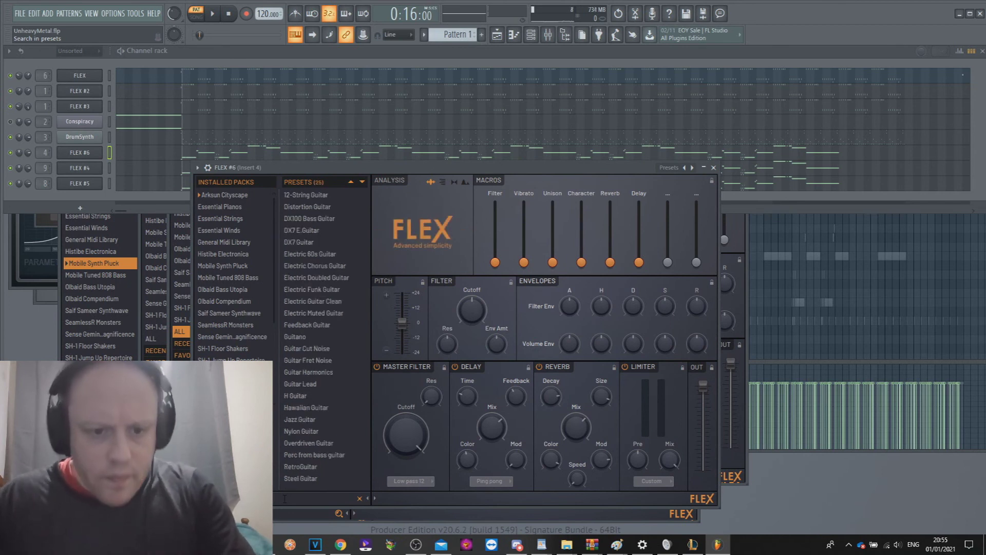
left_click(302, 214)
left_click(304, 210)
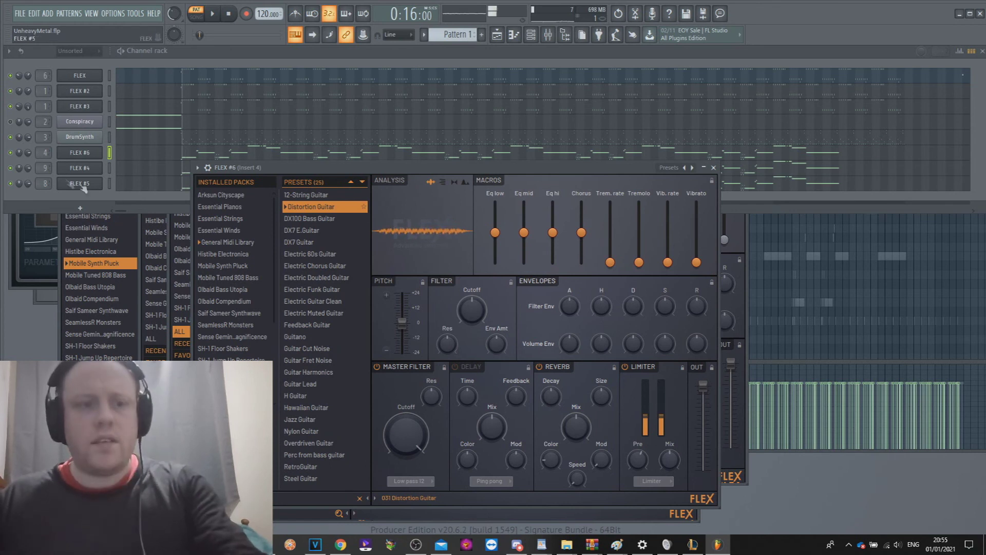
- Play the pattern and adjust the channel levels of FLEX #6 and FLEX #5 by ear
key("space")
left_click(28, 155)
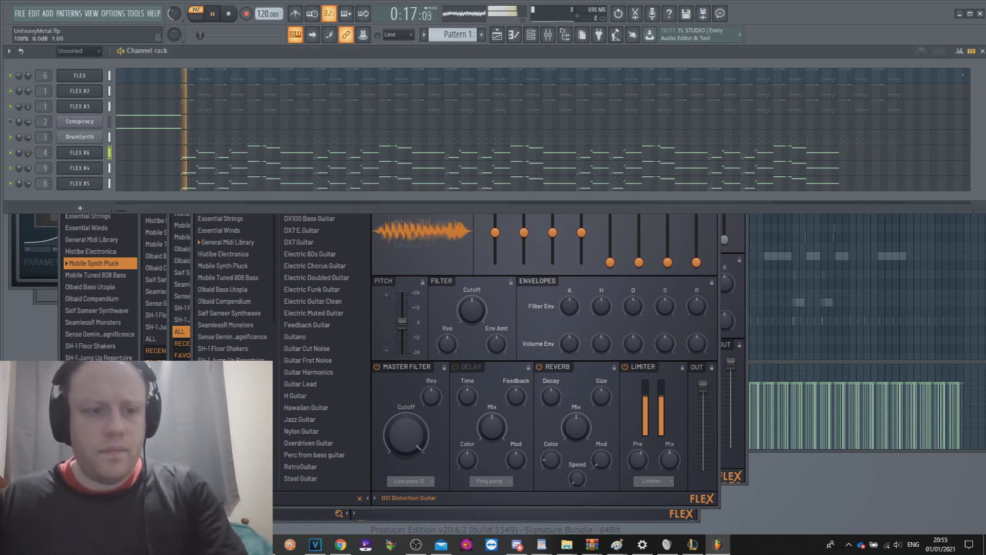
left_click_drag(28, 154, 28, 179)
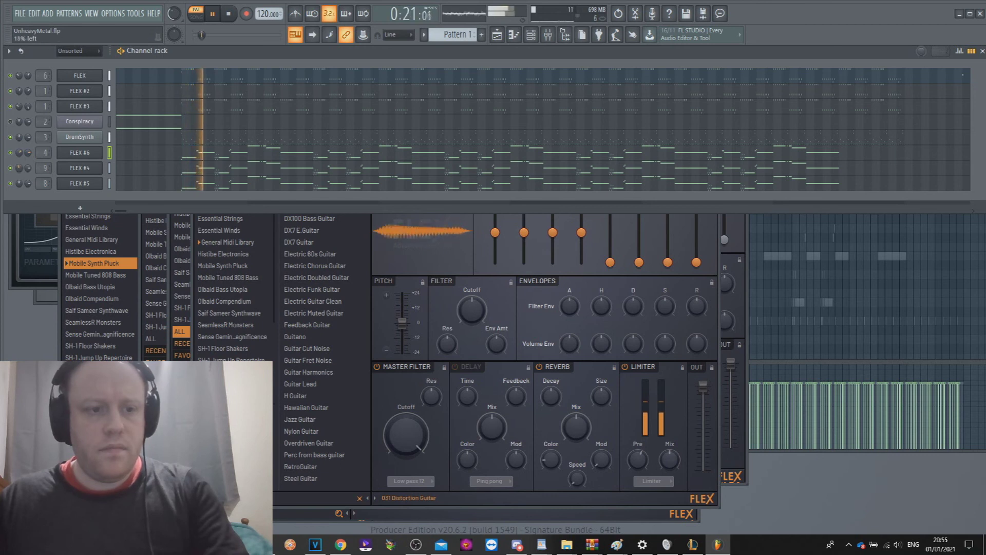
left_click_drag(24, 183, 24, 181)
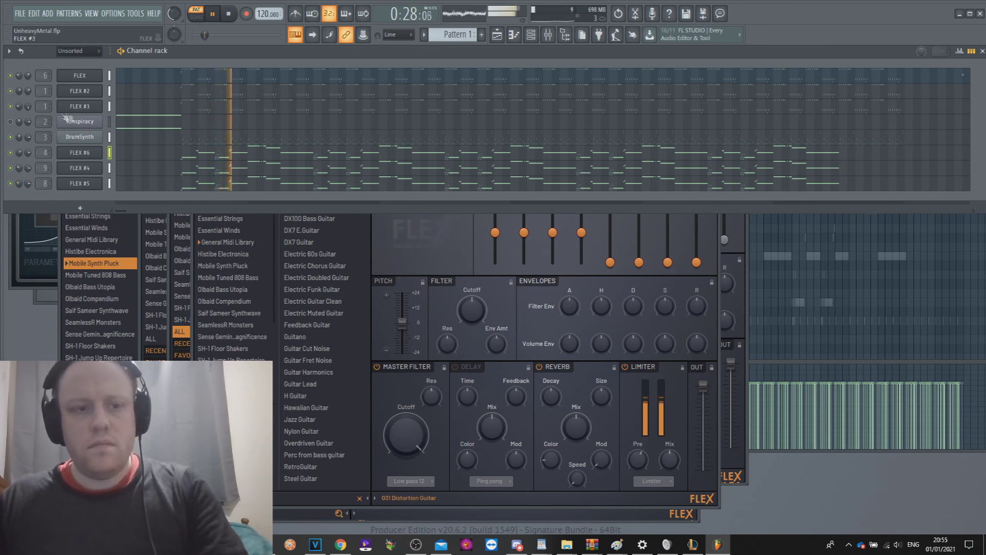
- Open the Conspiracy channel's notes, play the pattern from its start, and stop playback
left_click(135, 123)
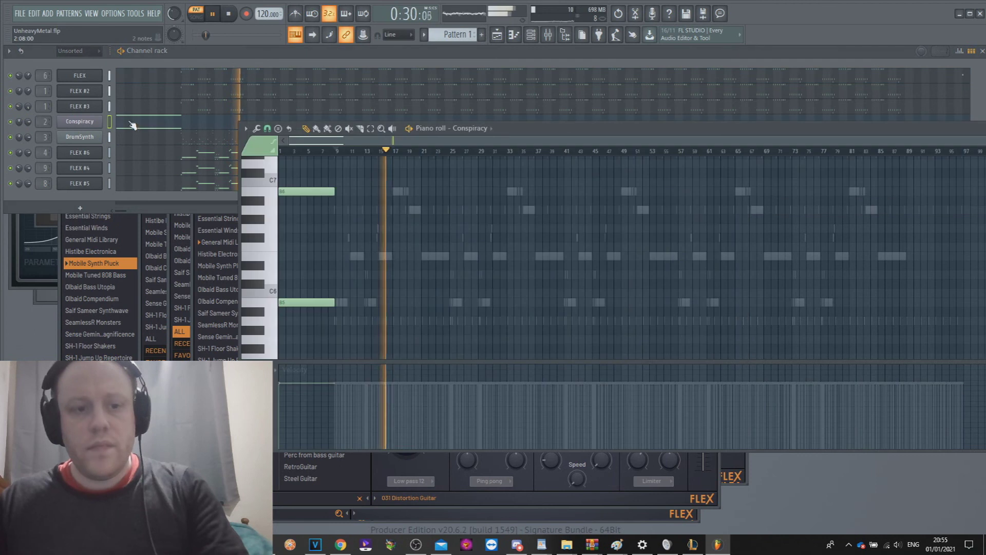
key("space")
left_click(284, 152)
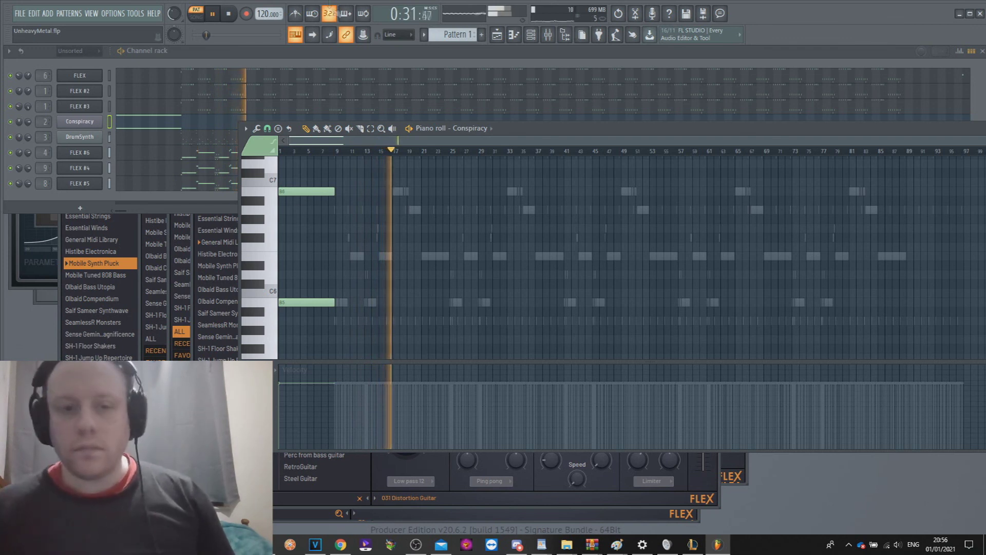
left_click(350, 55)
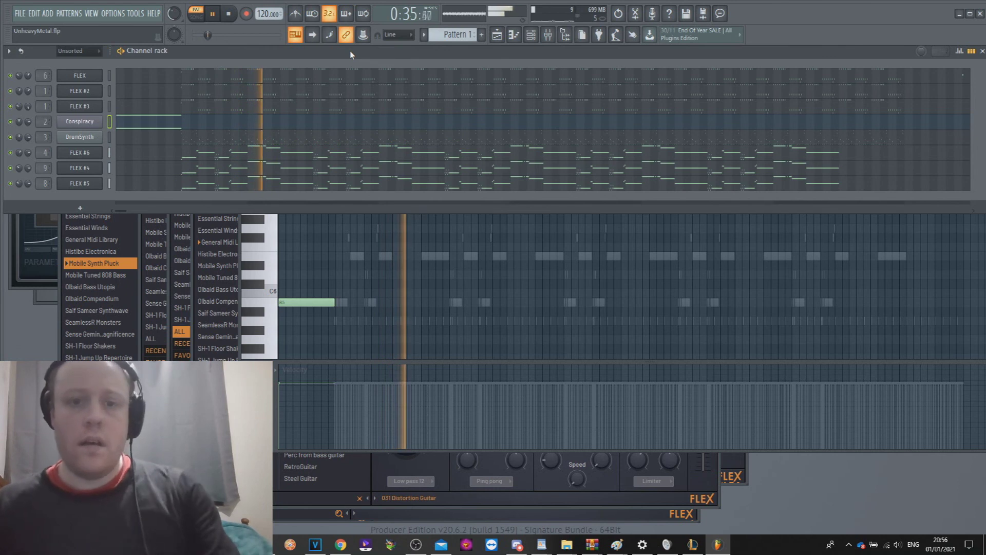
key("space")
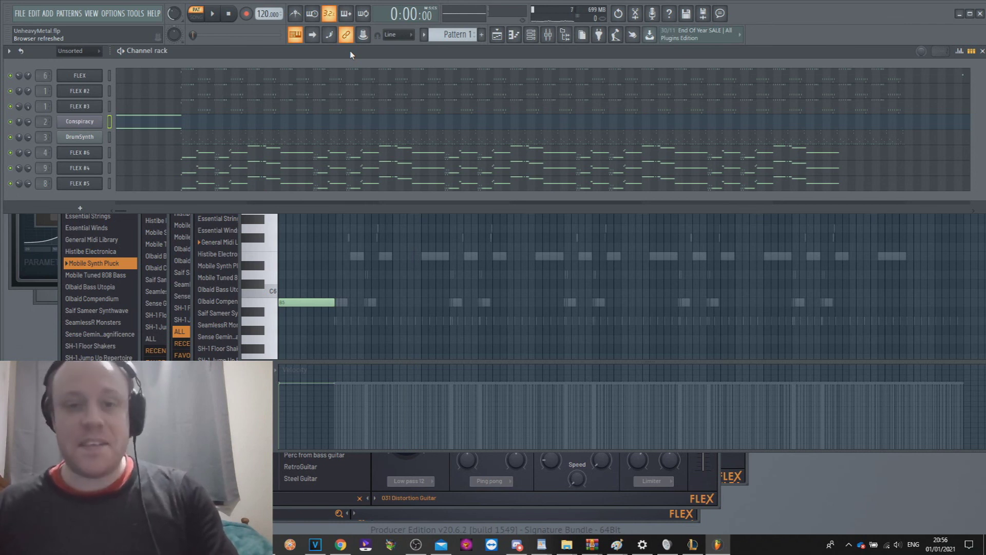
- Examine the DrumSynth channel's settings and notes, and the effects on the FLEX channel's mixer track, Insert 6
left_click(80, 137)
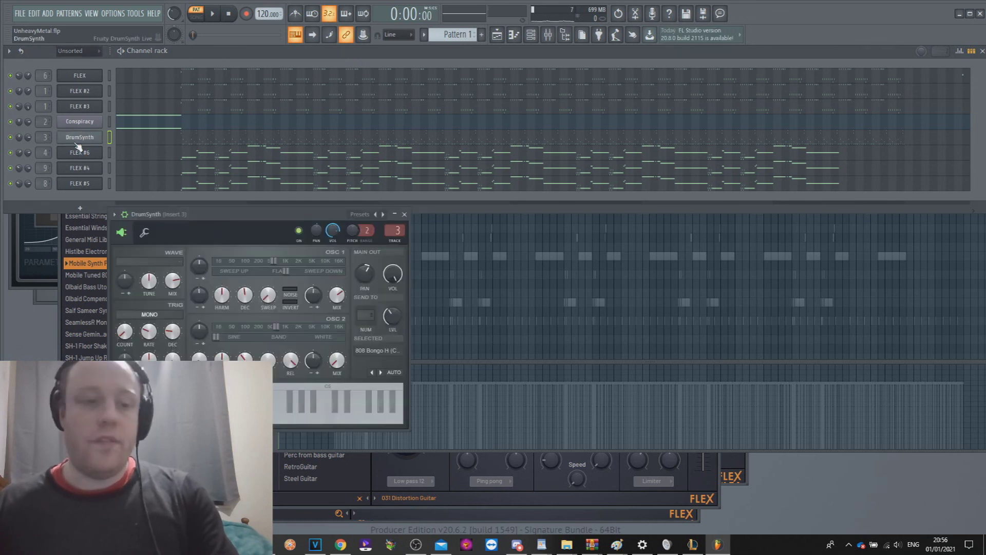
left_click(208, 142)
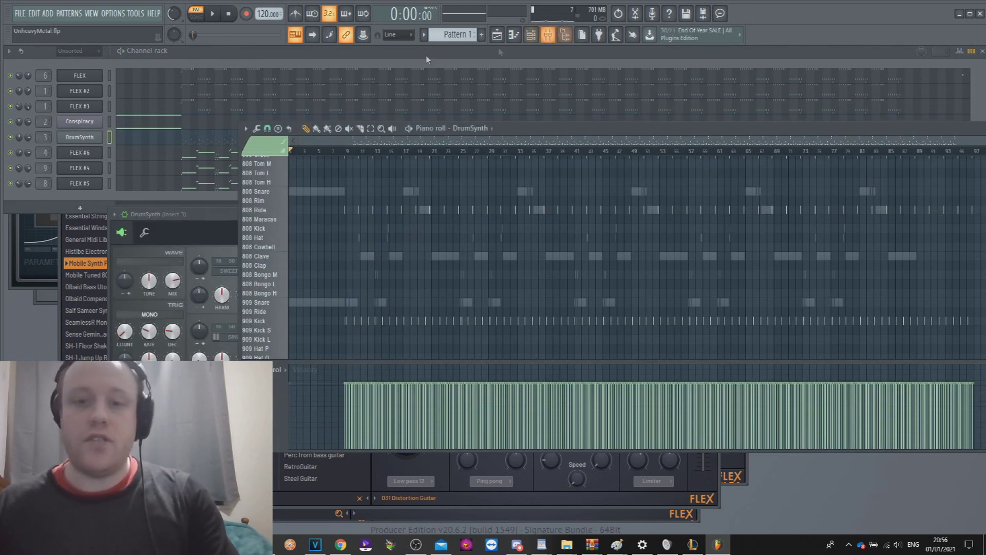
left_click(273, 63)
left_click(85, 80)
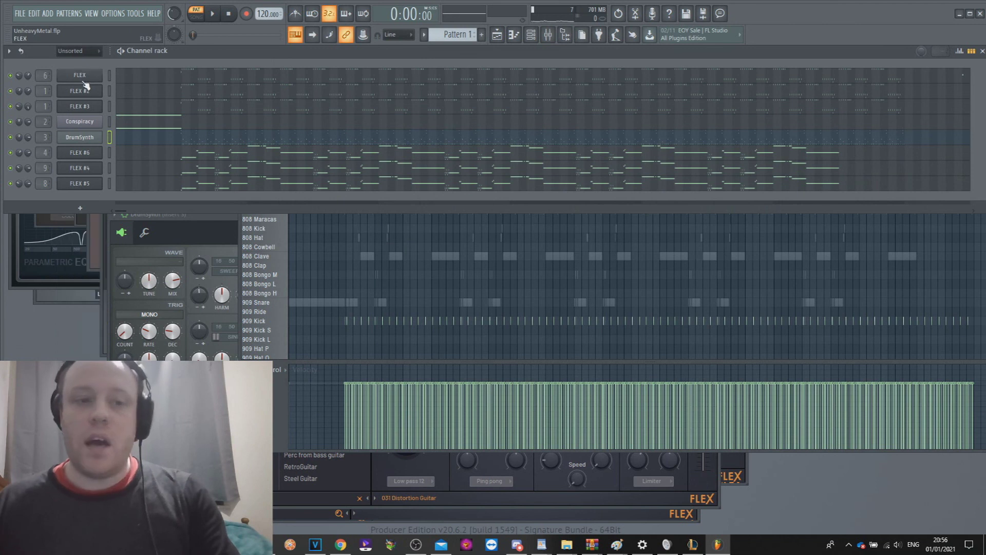
left_click(547, 43)
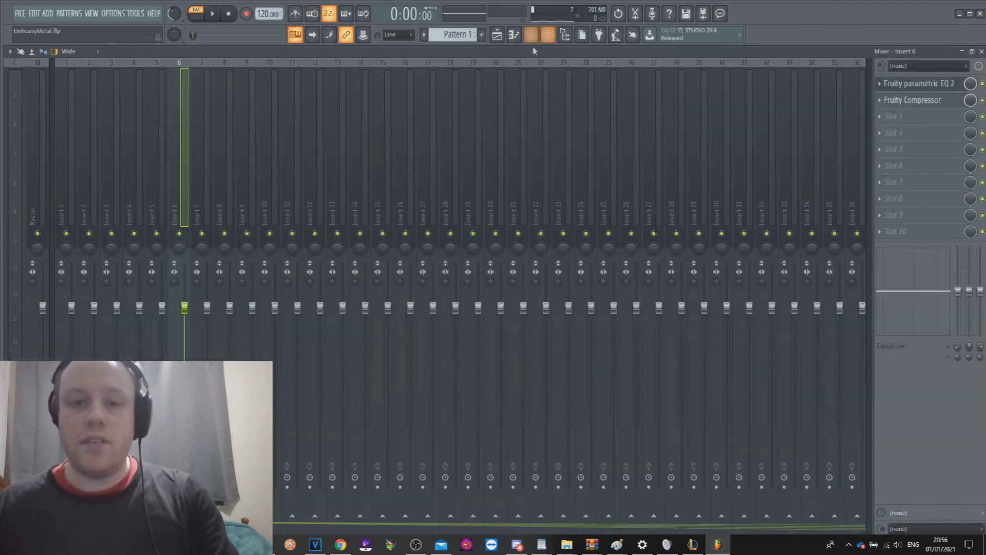
left_click(981, 52)
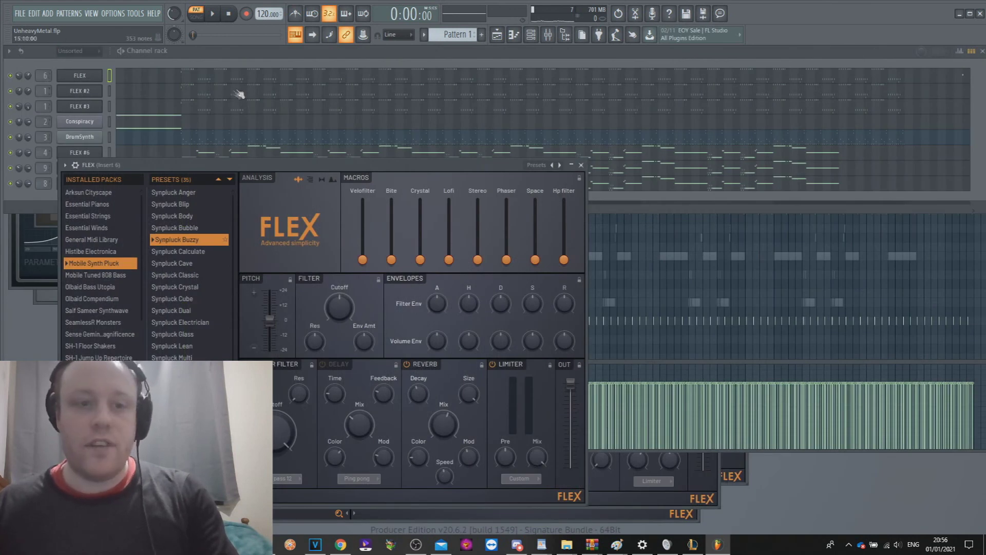
- Play from the start of the FLEX channel's notes, mute all other channels, and route FLEX to mixer track 33
left_click(197, 79)
key("space")
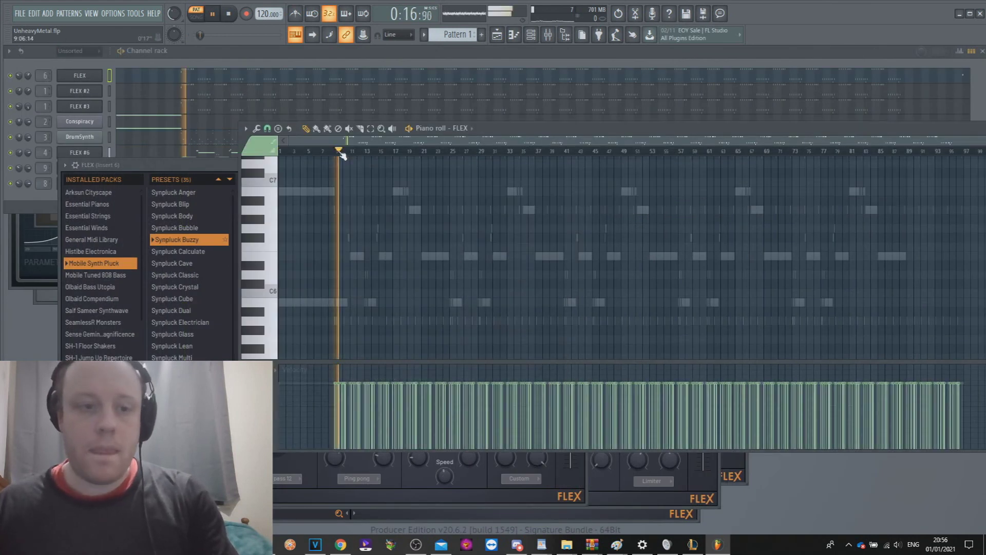
left_click(17, 163)
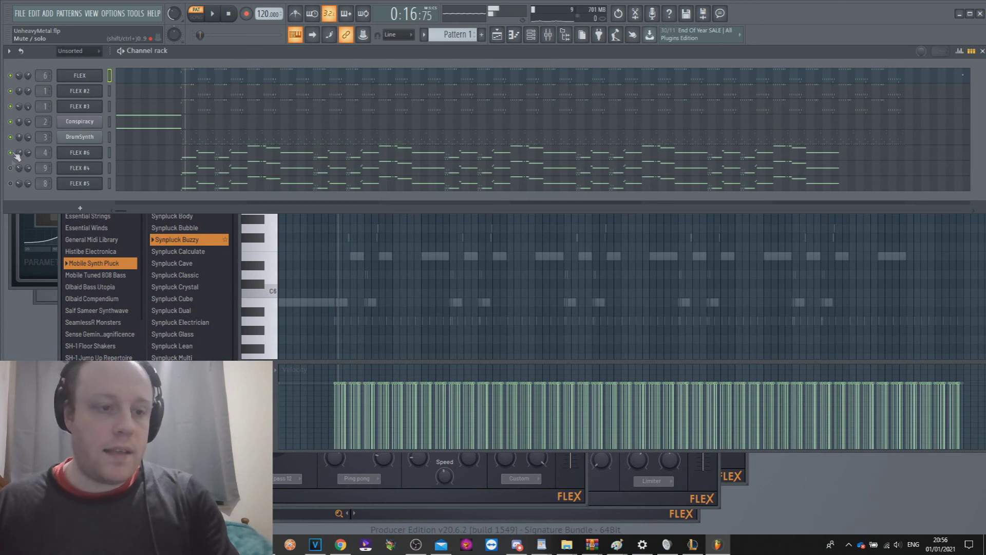
key("space")
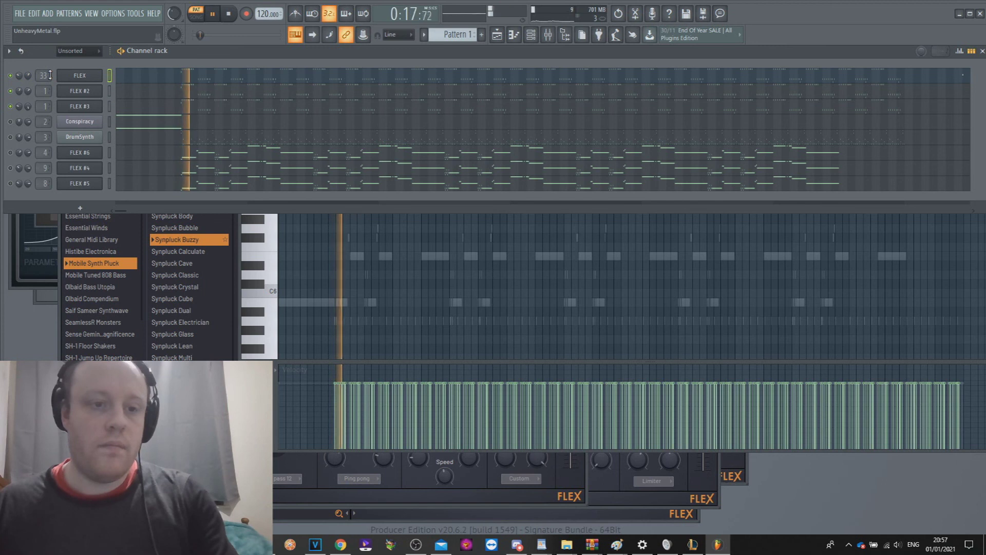
key("space")
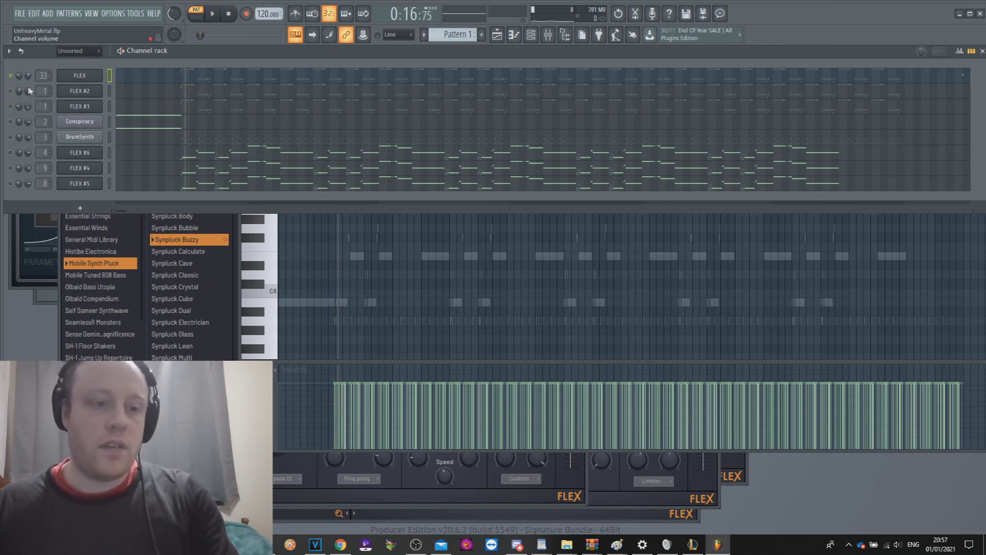
- Audition FLEX #2 alone, comparing it unrouted with mixer track 1, and unmute FLEX #3 alongside it
key("space")
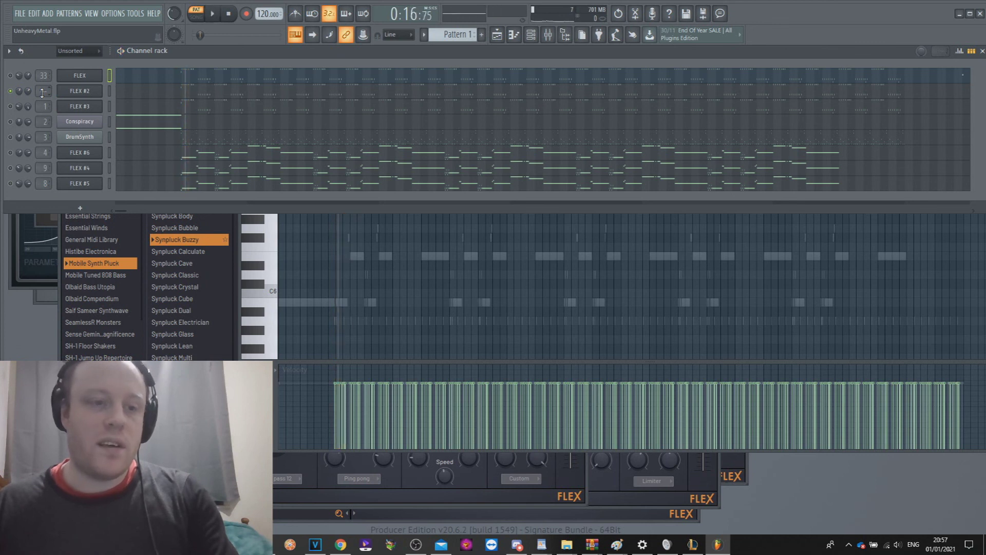
key("space")
key("space")
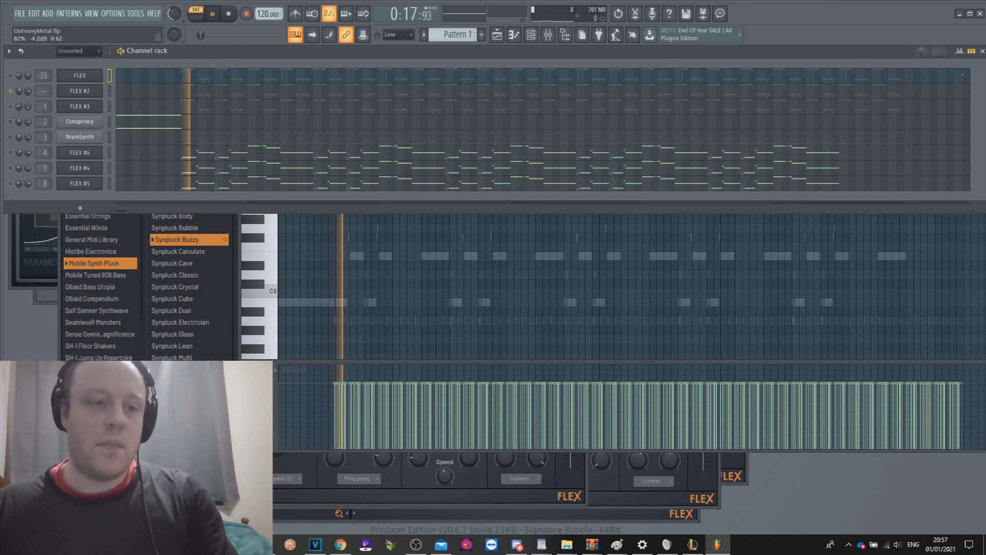
key("space")
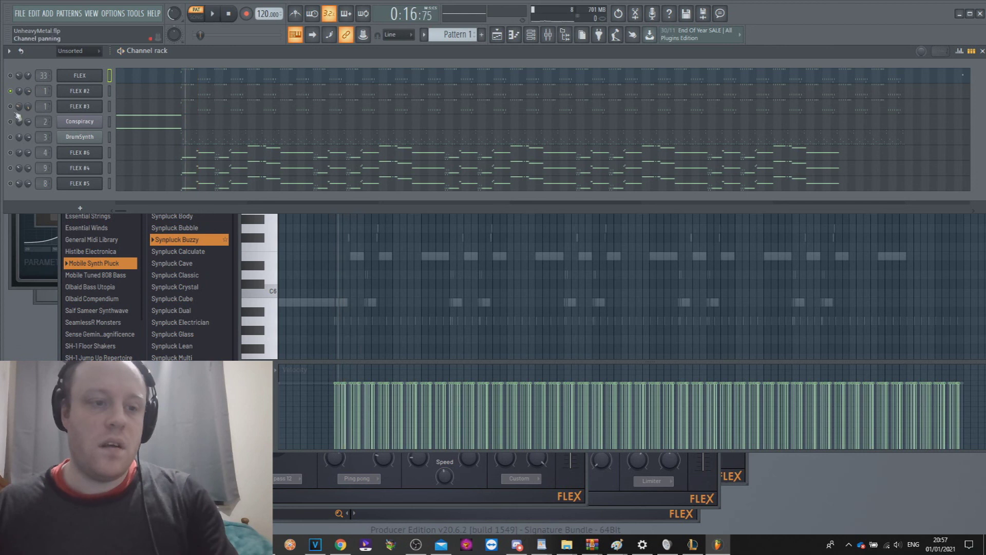
key("space")
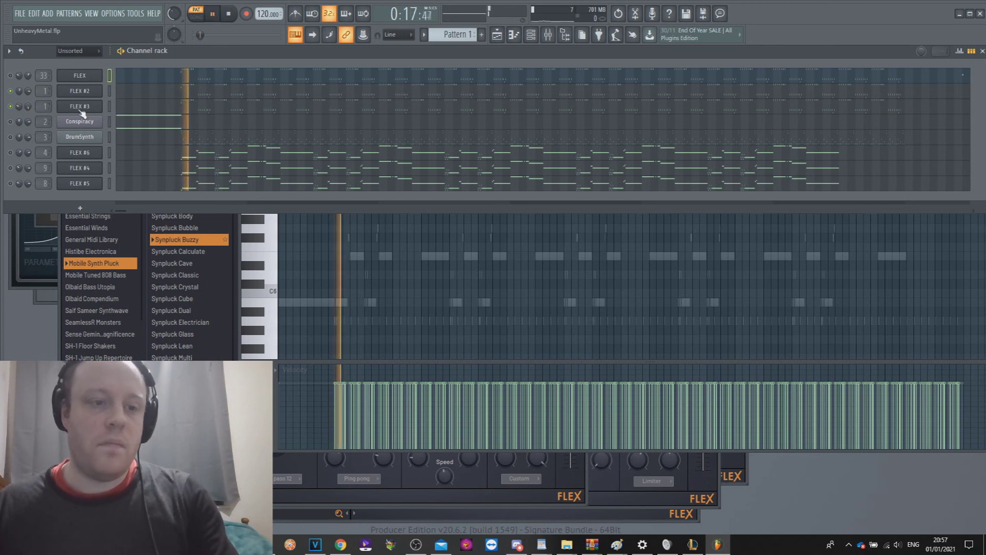
- Try FLEX #3 without a mixer track during playback, restore its routing to track 1, and check the mixer
key("space")
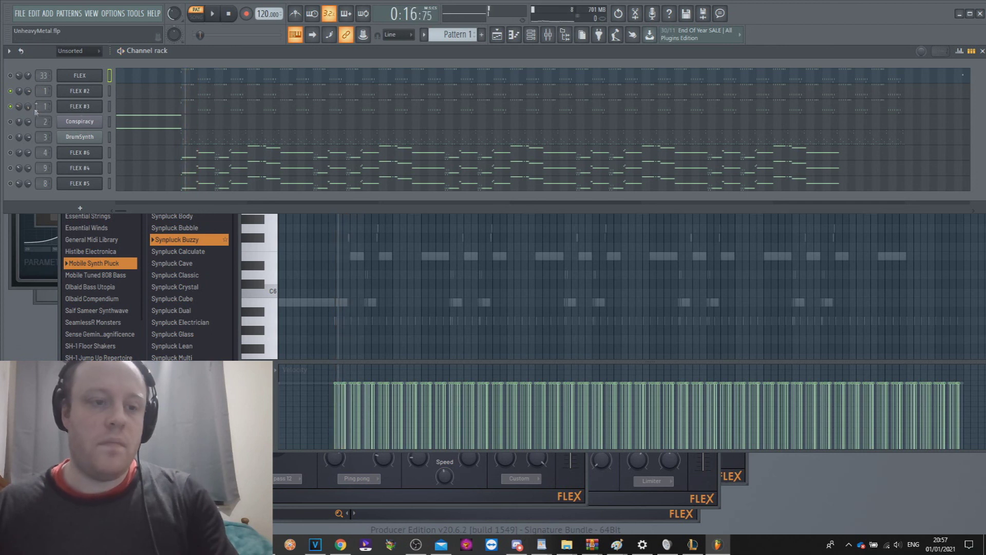
left_click_drag(42, 107, 42, 111)
key("space")
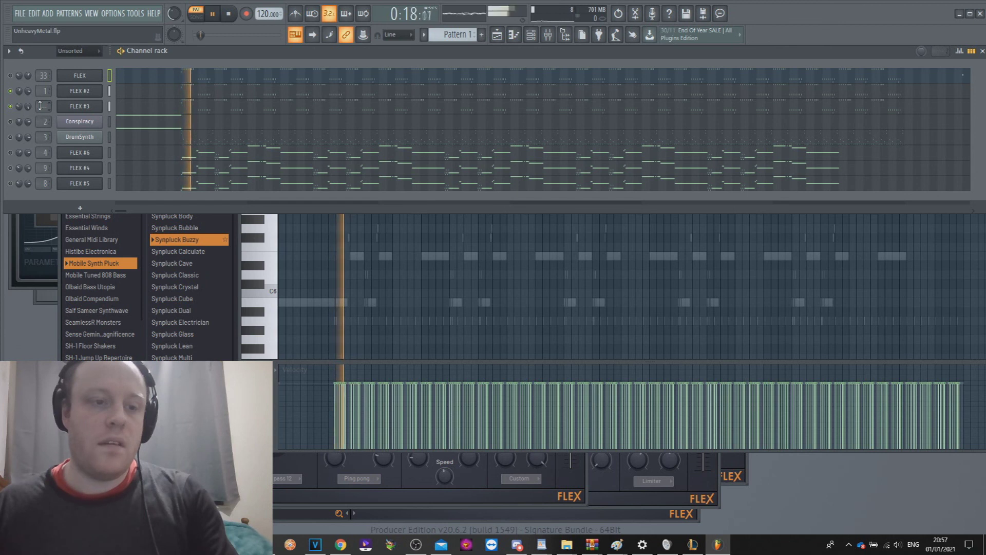
key("space")
scroll(40, 106, "up", 1)
key("space")
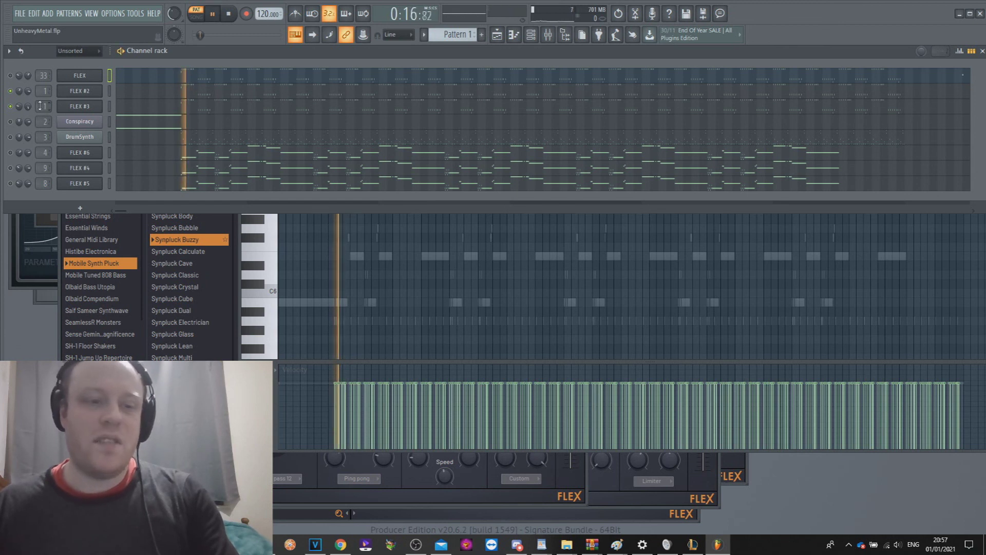
key("space")
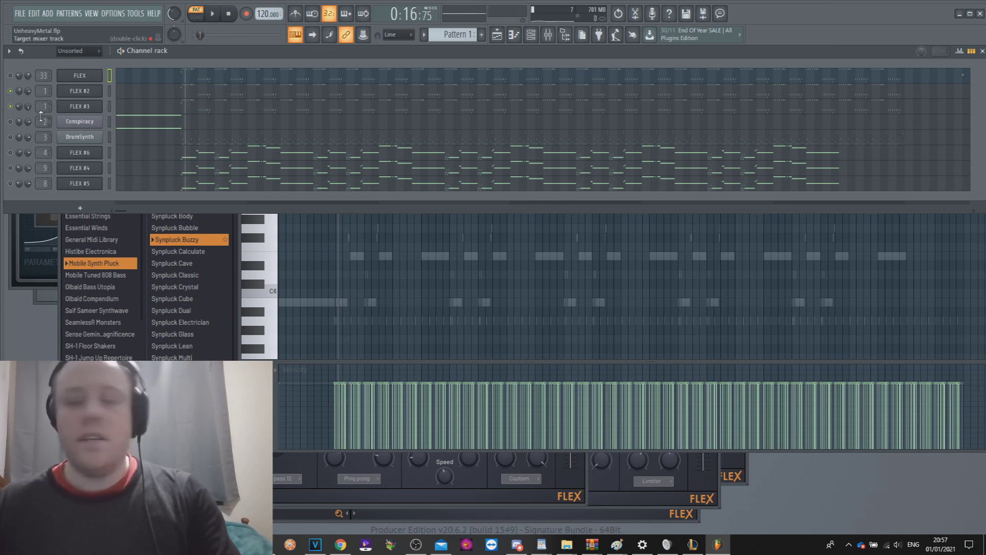
left_click(548, 35)
left_click(548, 34)
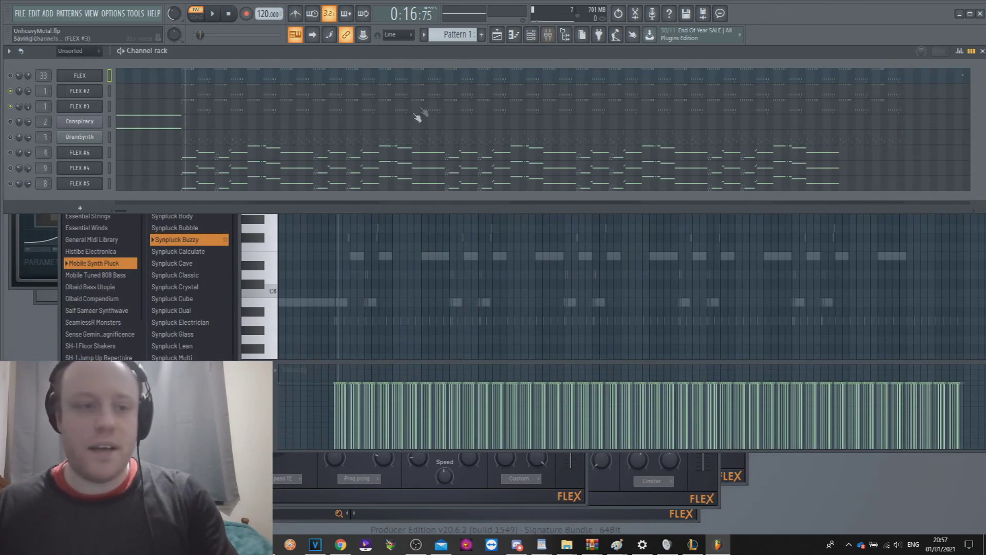